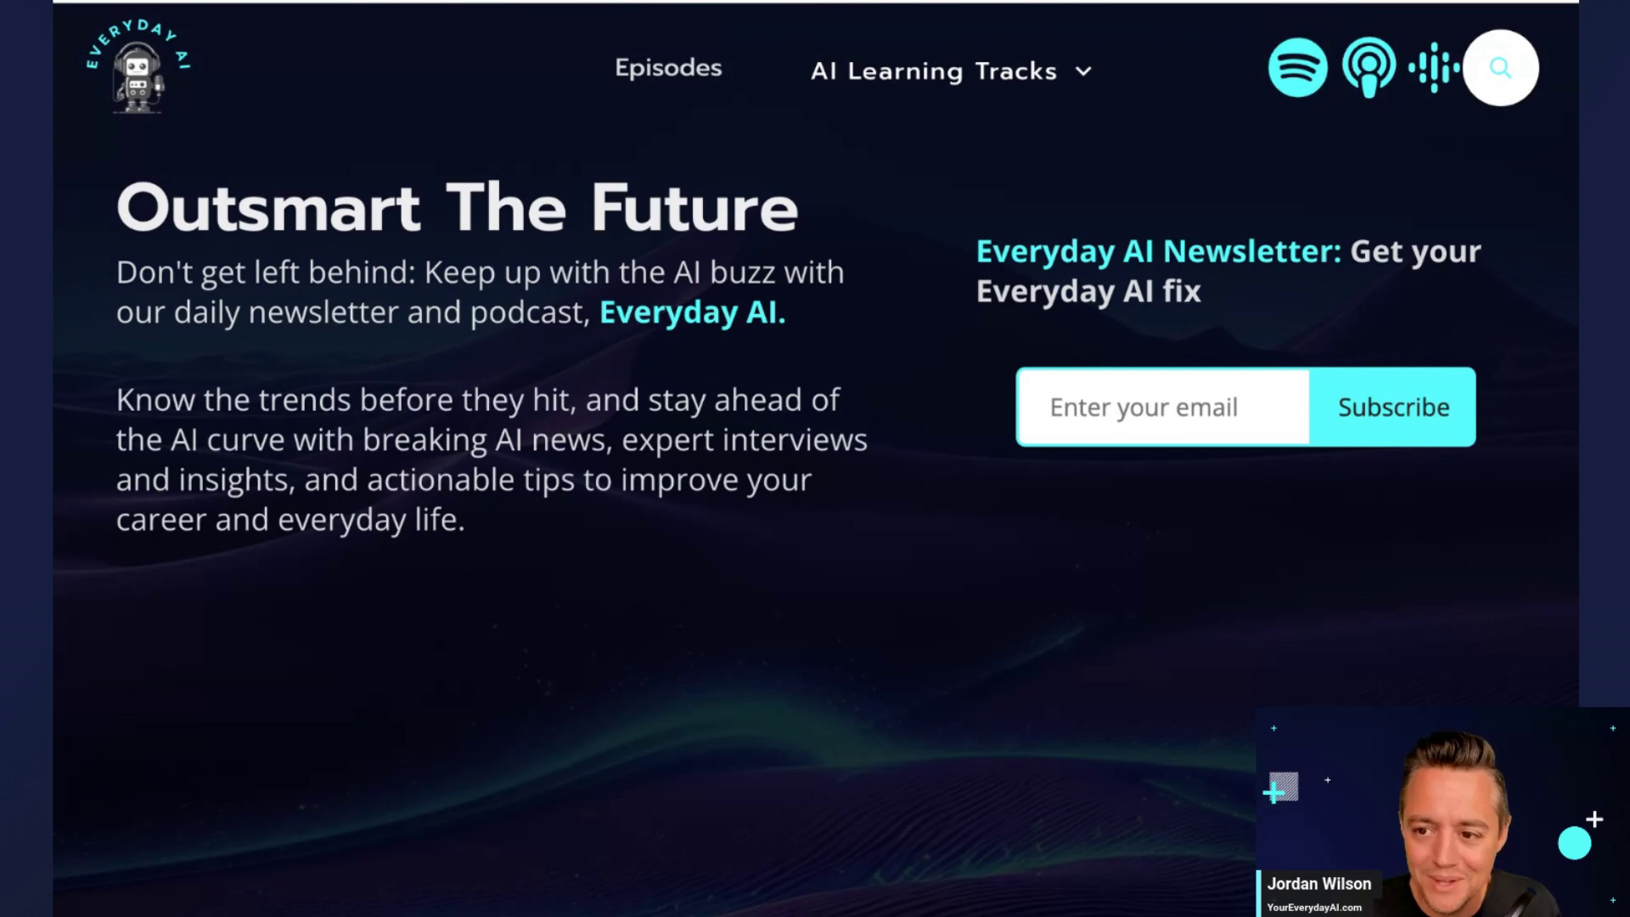
- Switch from the Everyday AI site to the ChatGPT tab showing a fresh GPT-4 chat
key(ctrl+Tab)
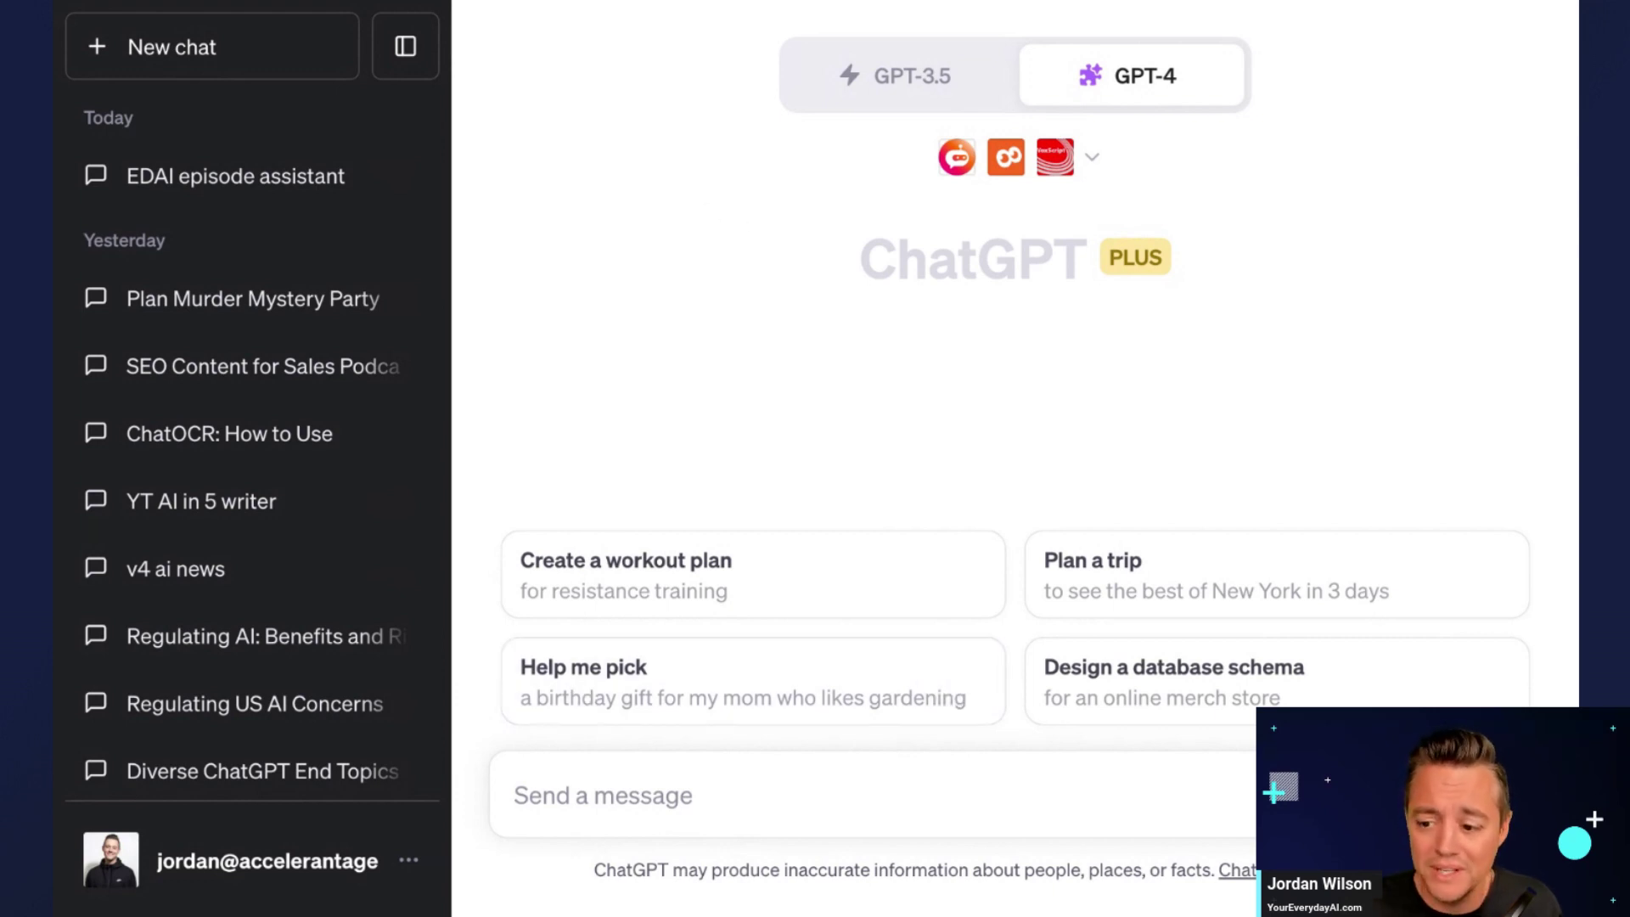
click(271, 875)
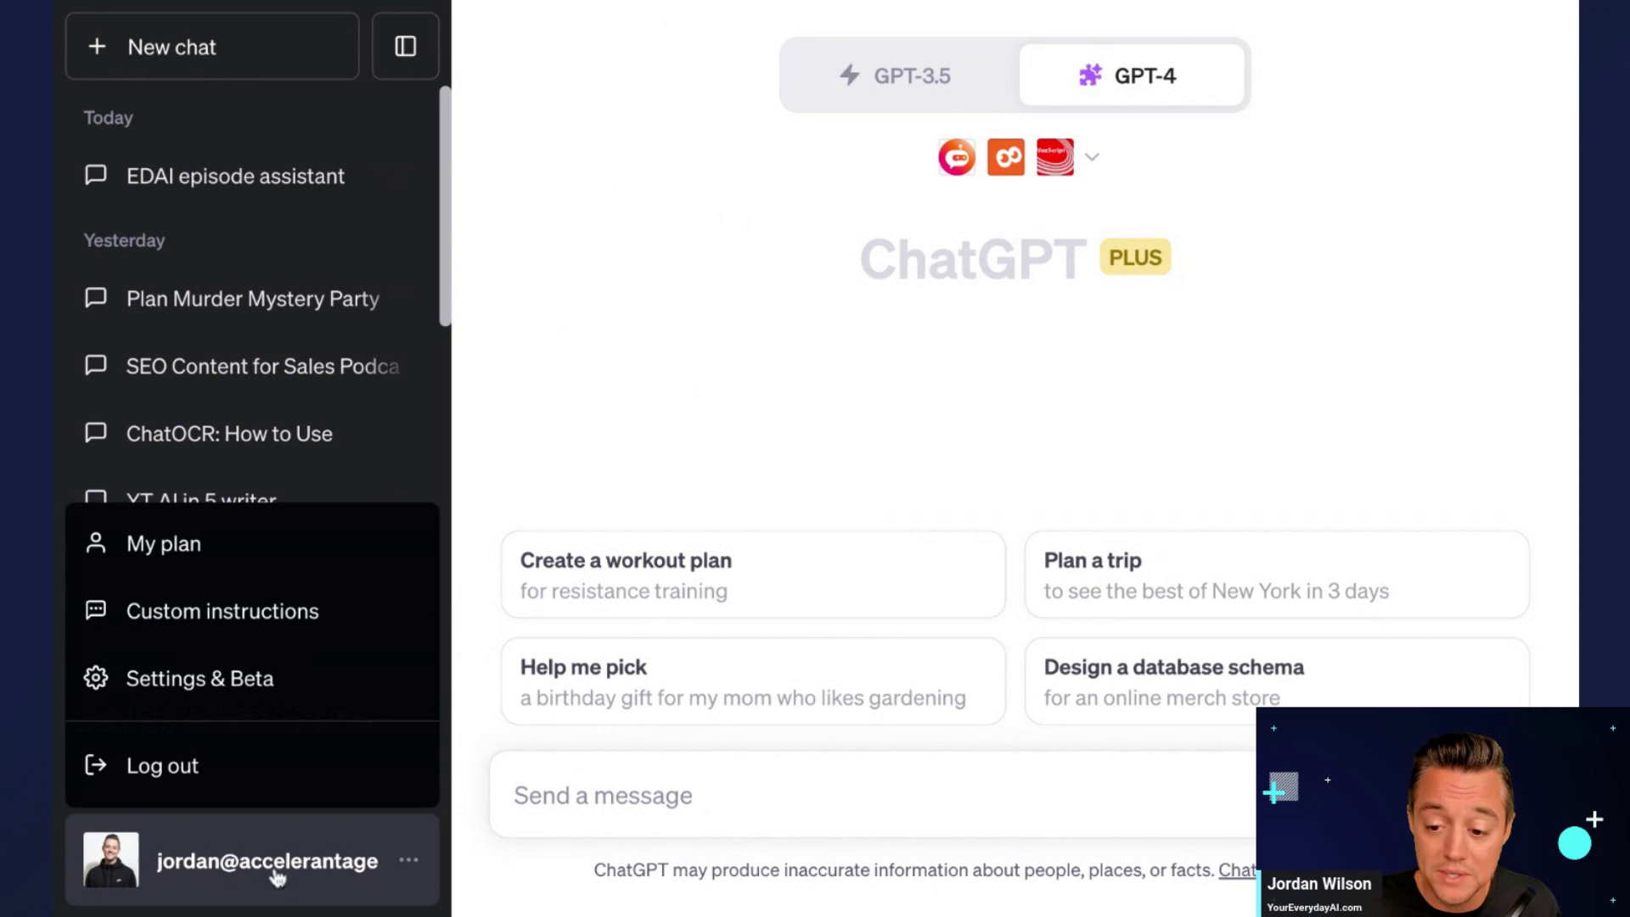
click(214, 682)
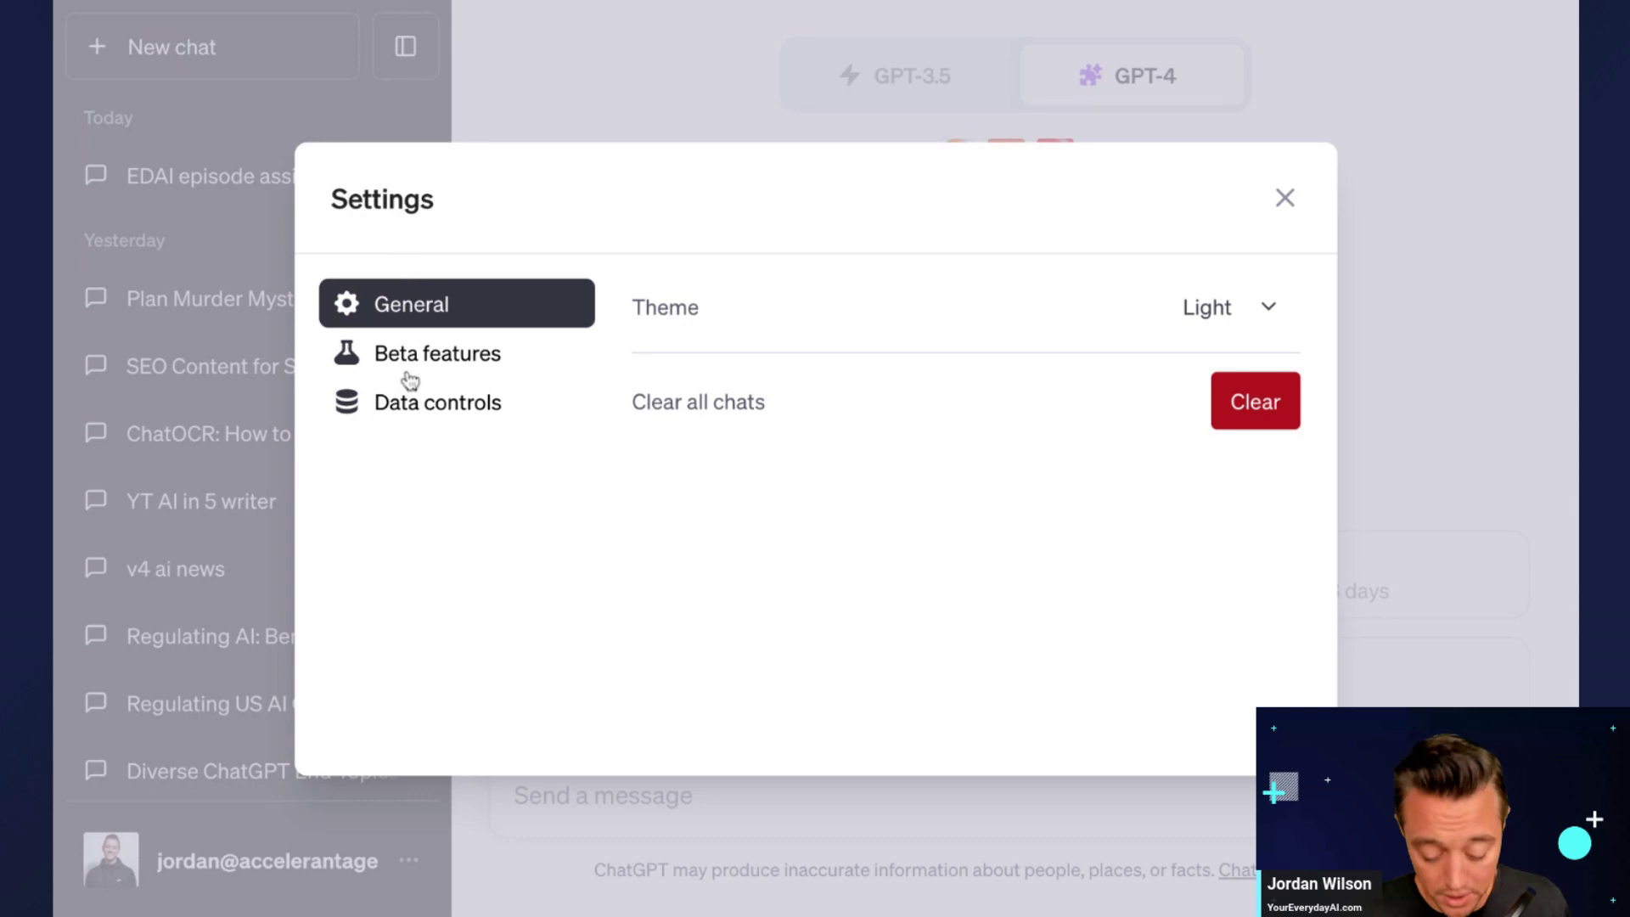
click(1286, 199)
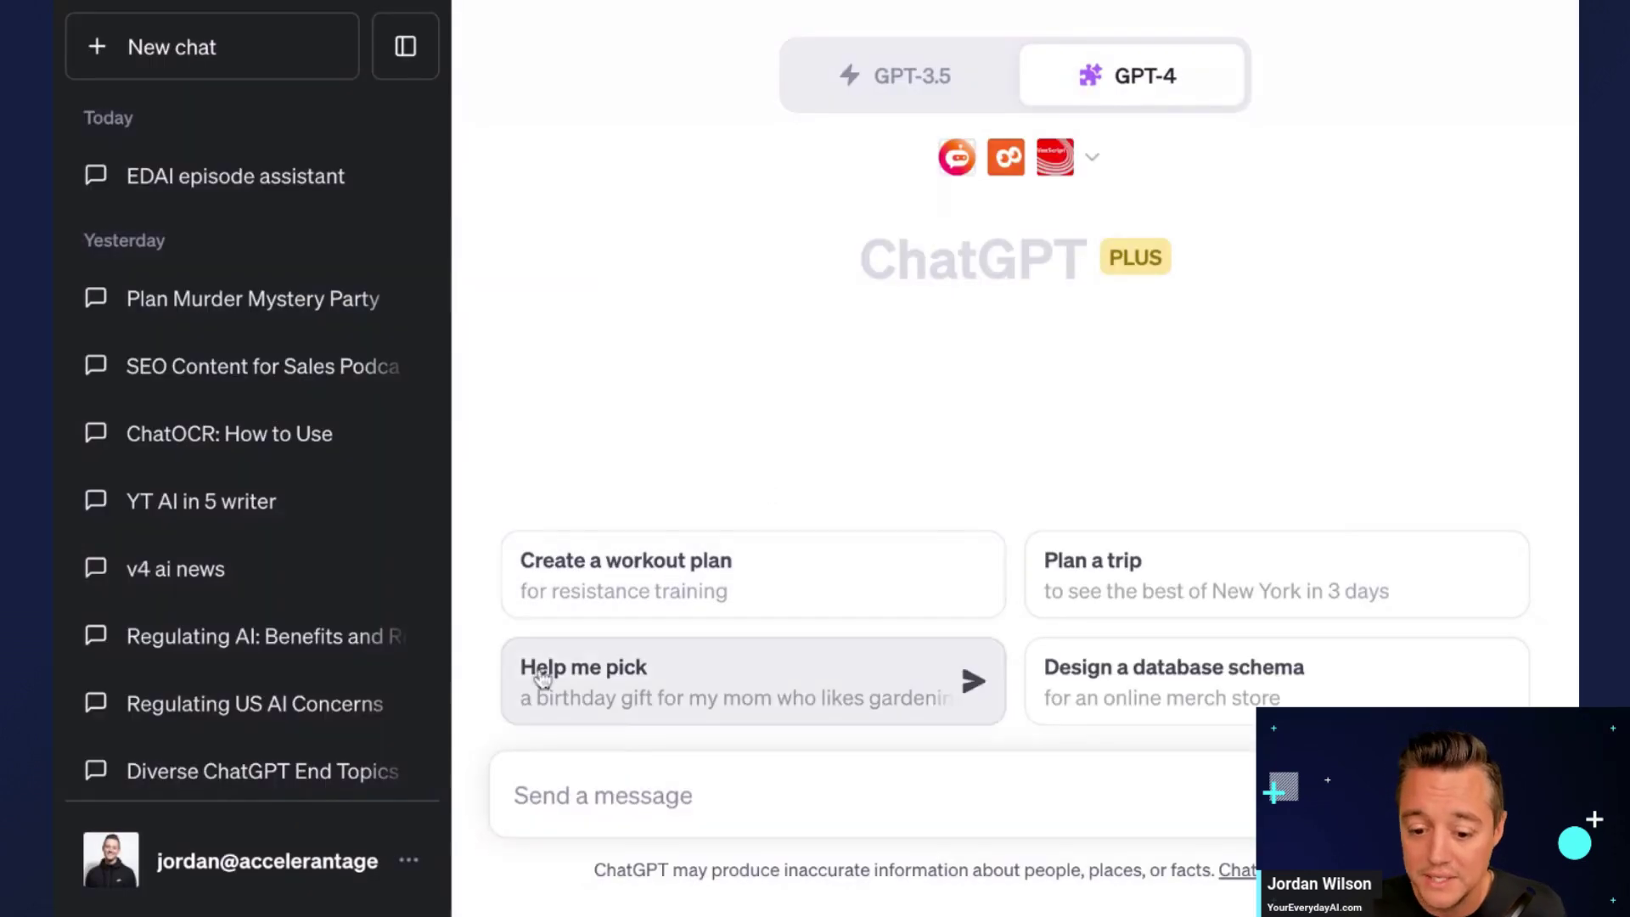
click(214, 887)
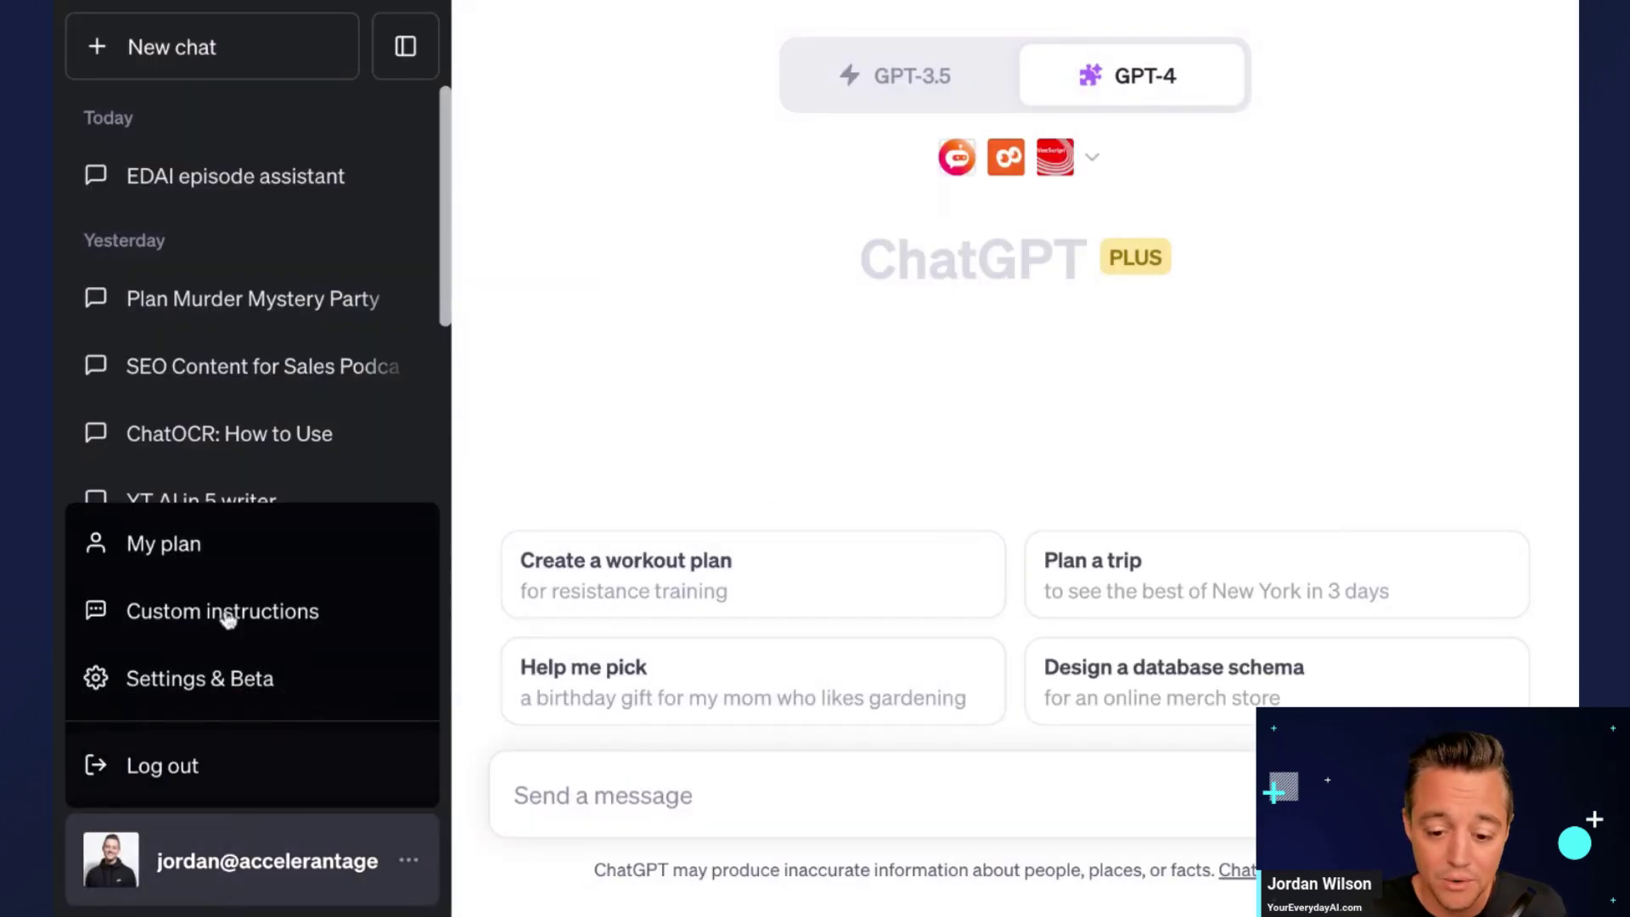
click(220, 684)
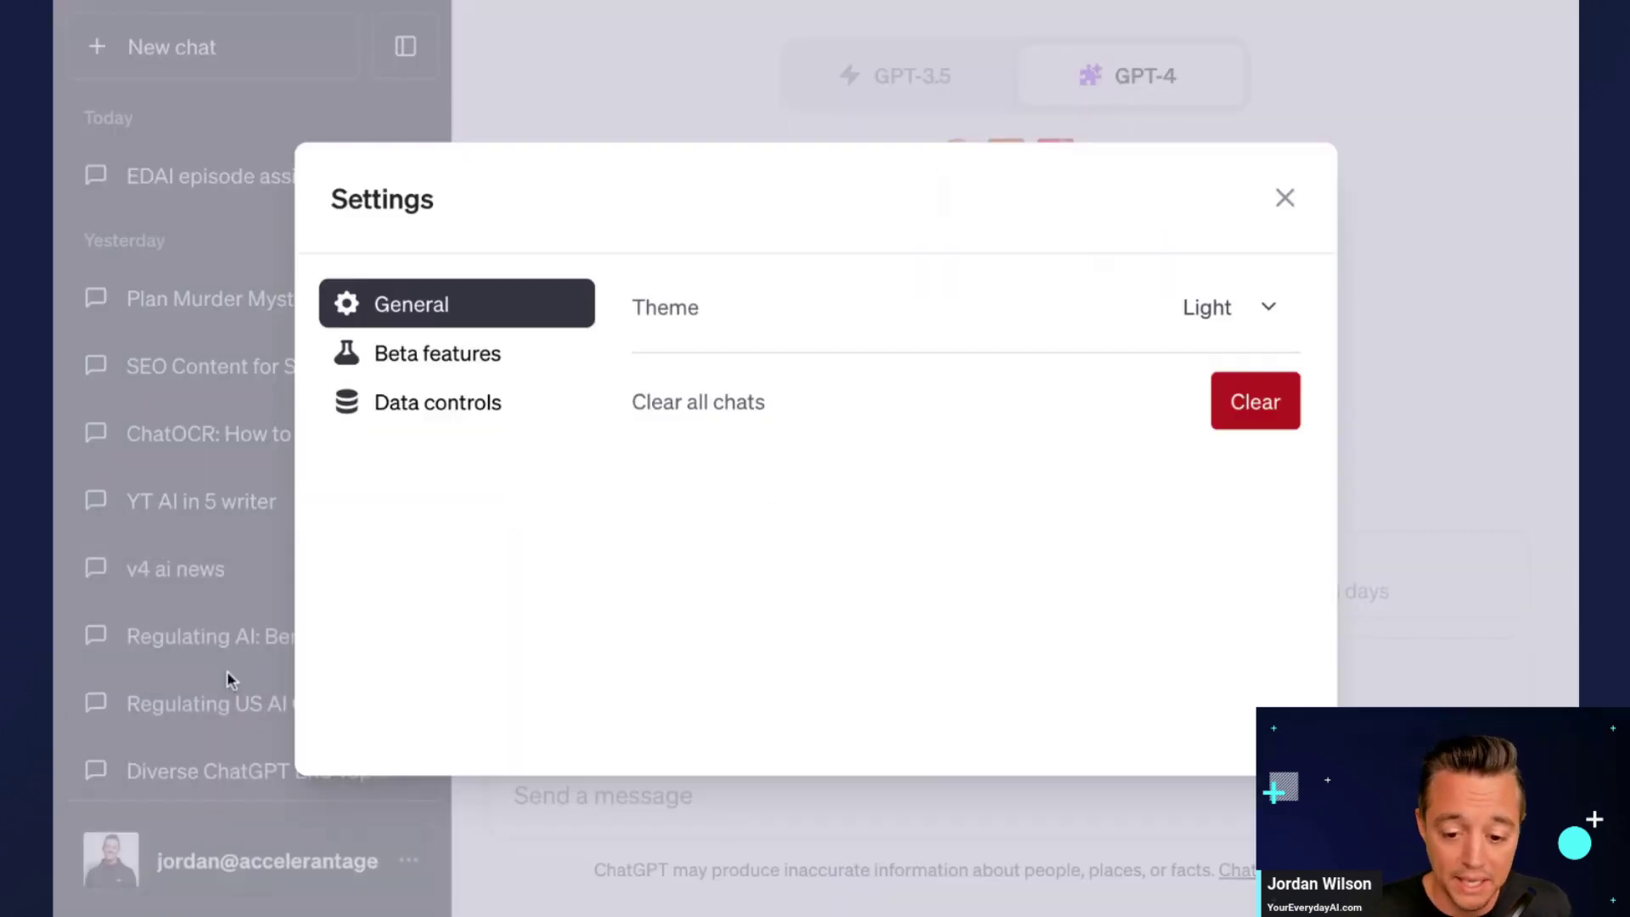
click(459, 357)
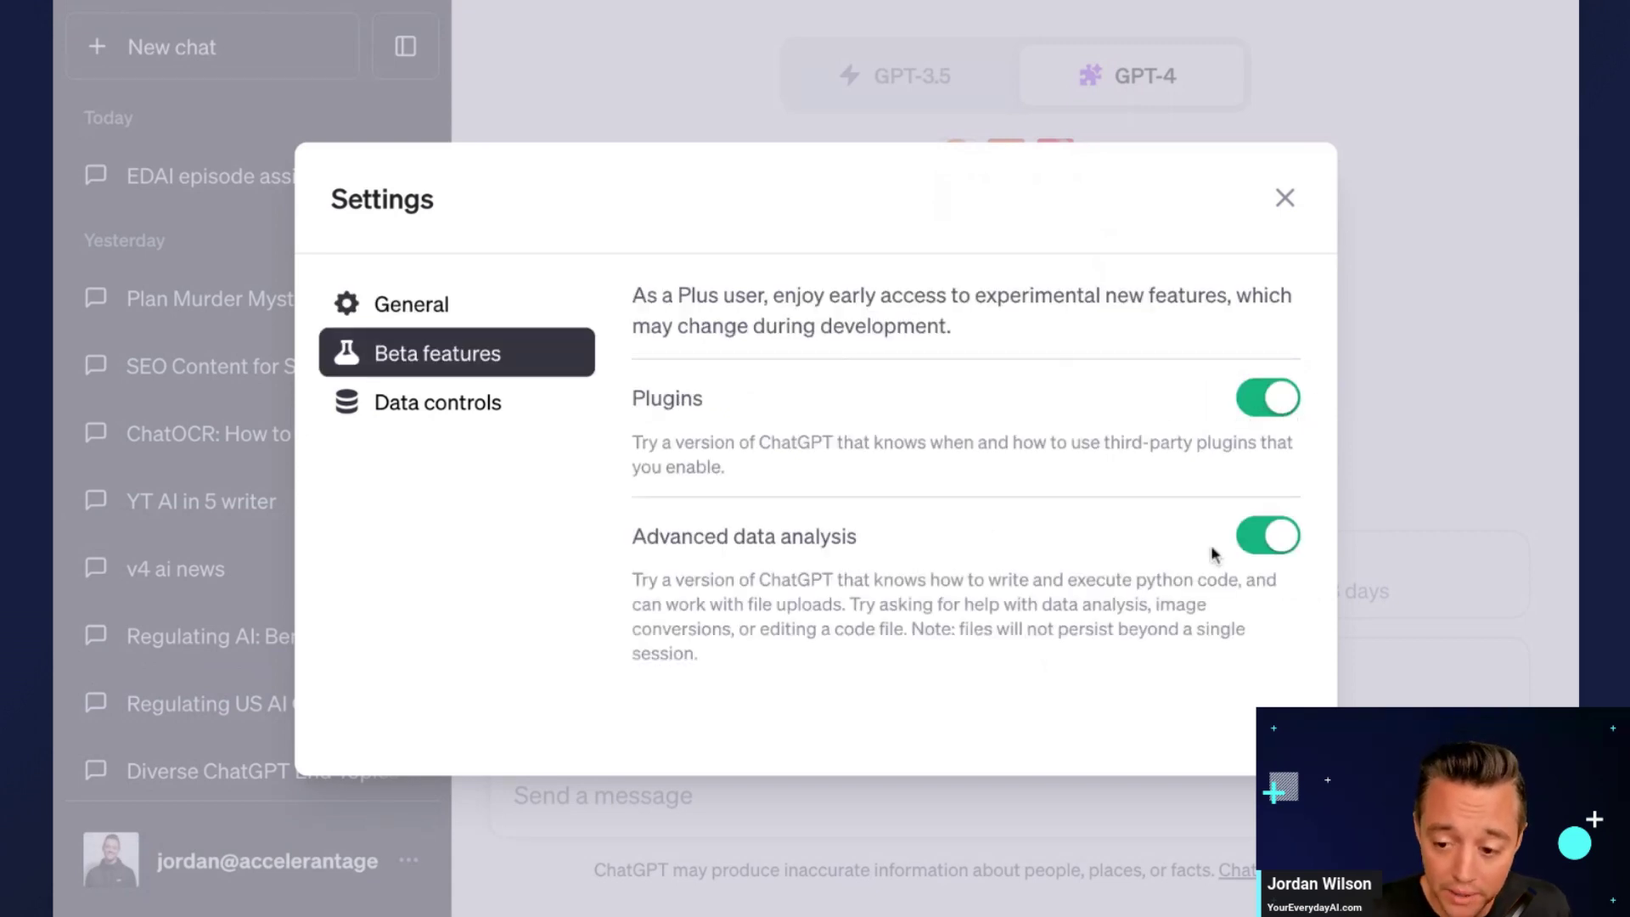
drag(638, 537, 945, 548)
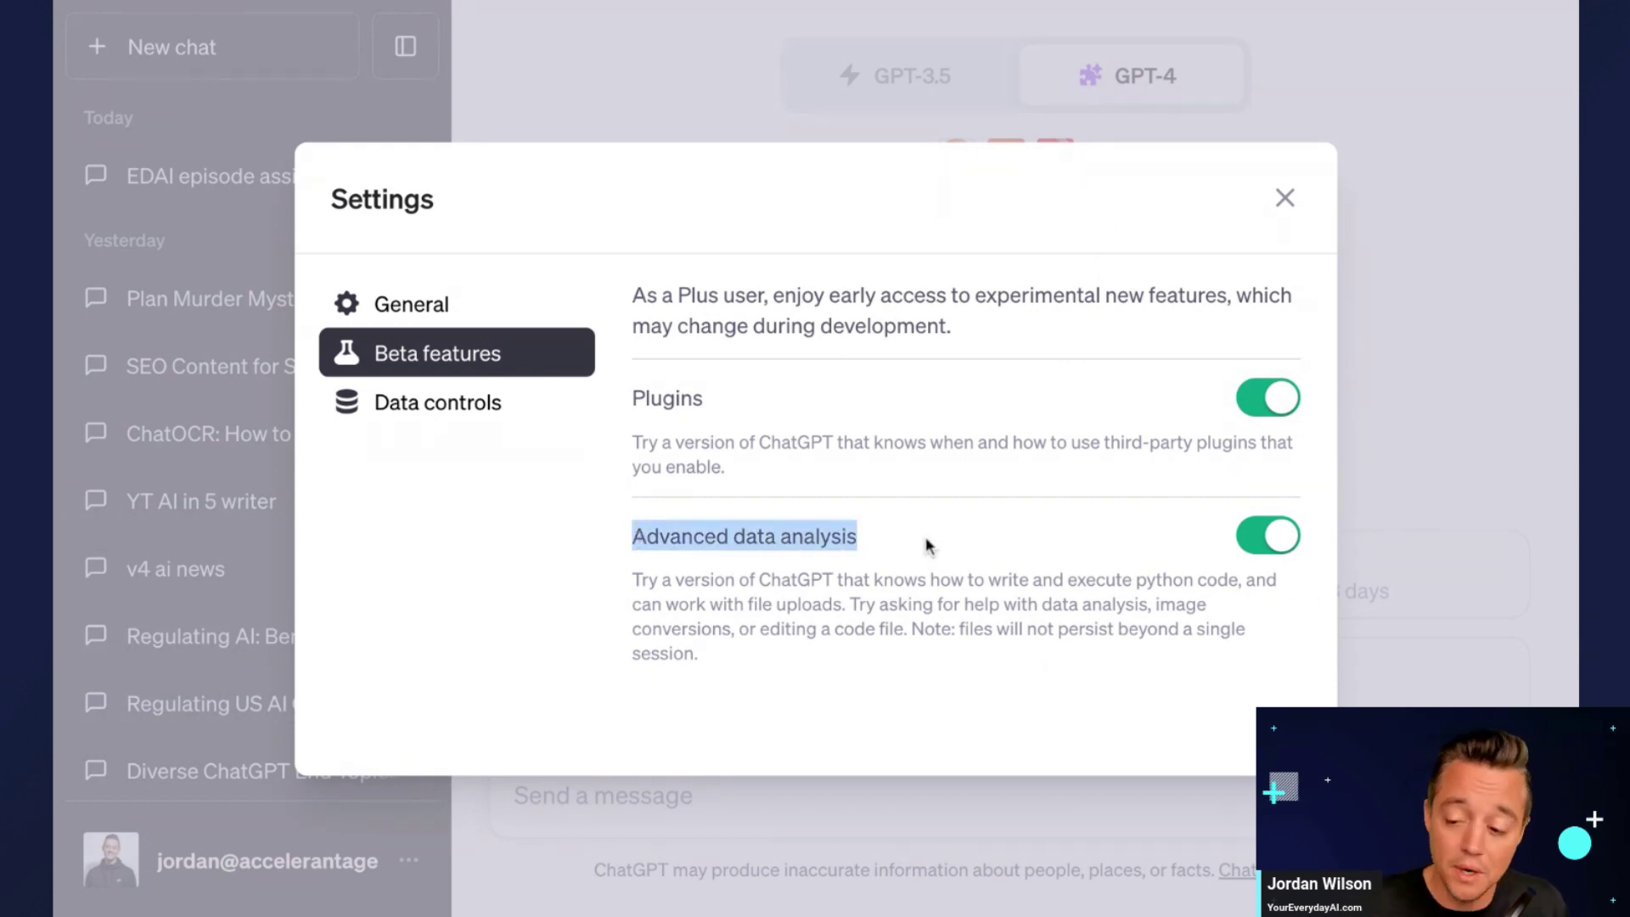
click(807, 406)
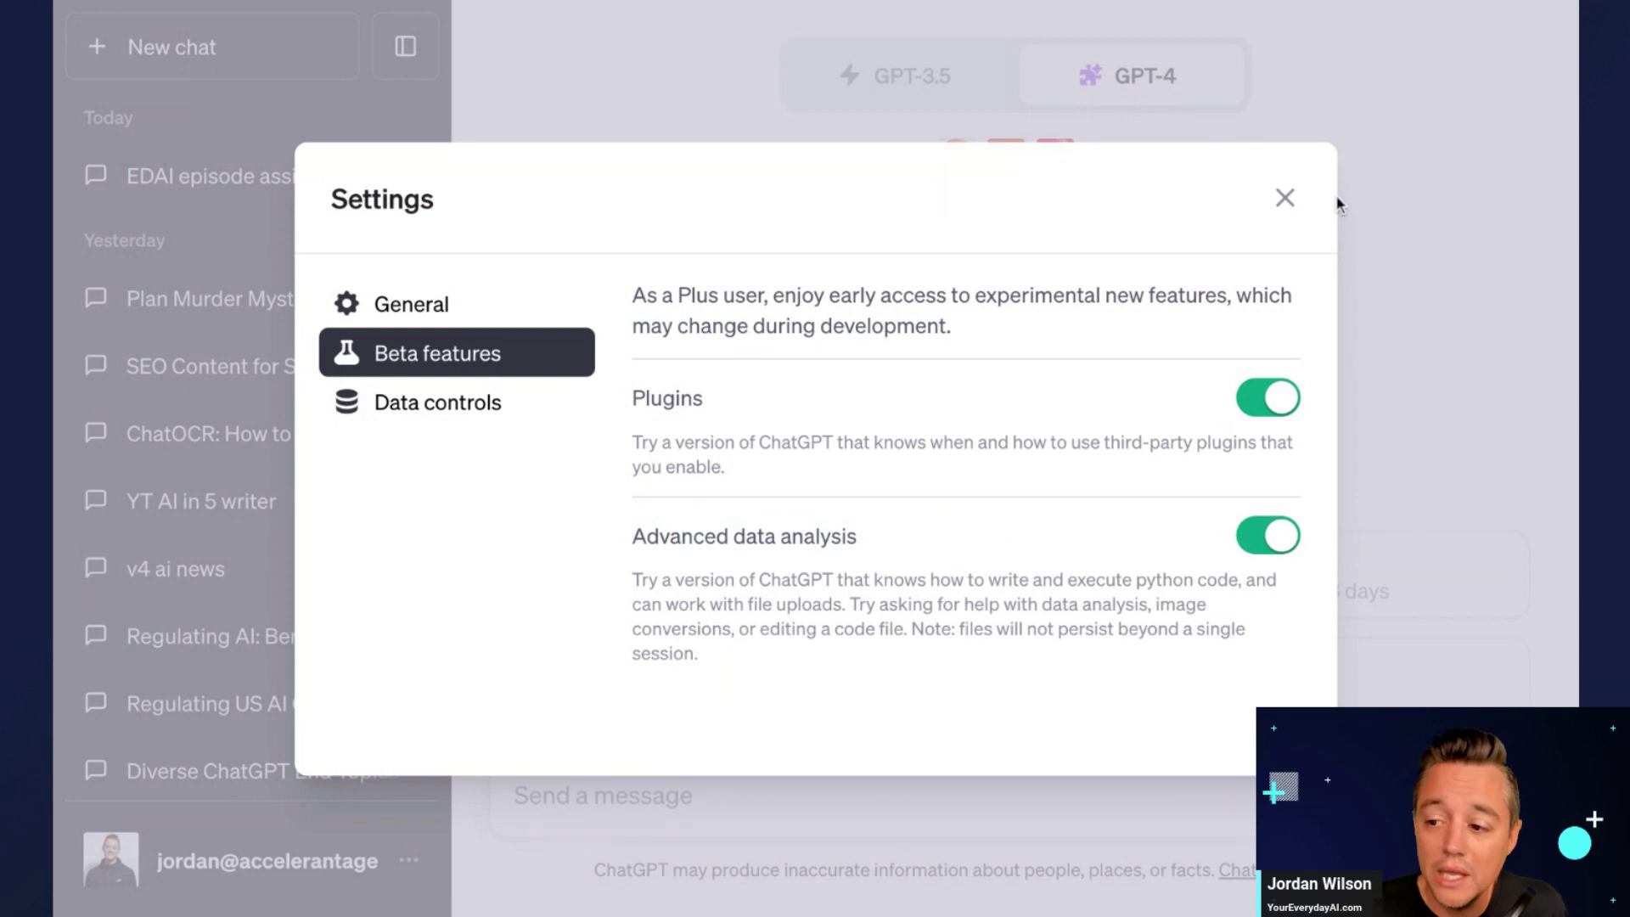
click(1290, 204)
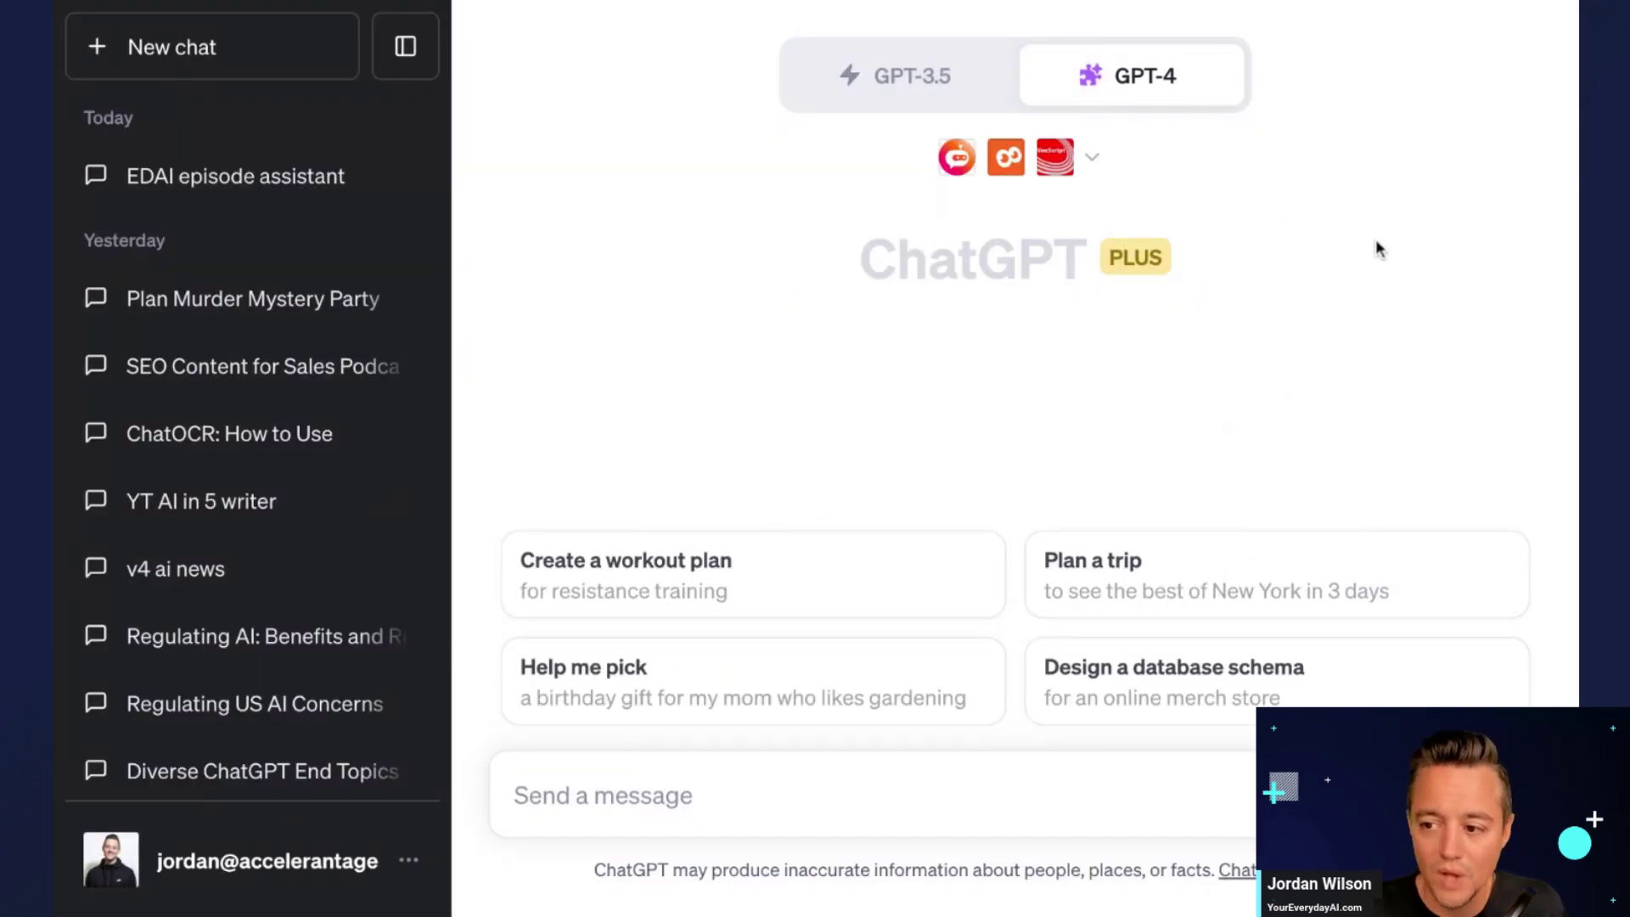
- Start a new chat and toggle the model between GPT-3.5 and GPT-4, ending on GPT-4
click(217, 49)
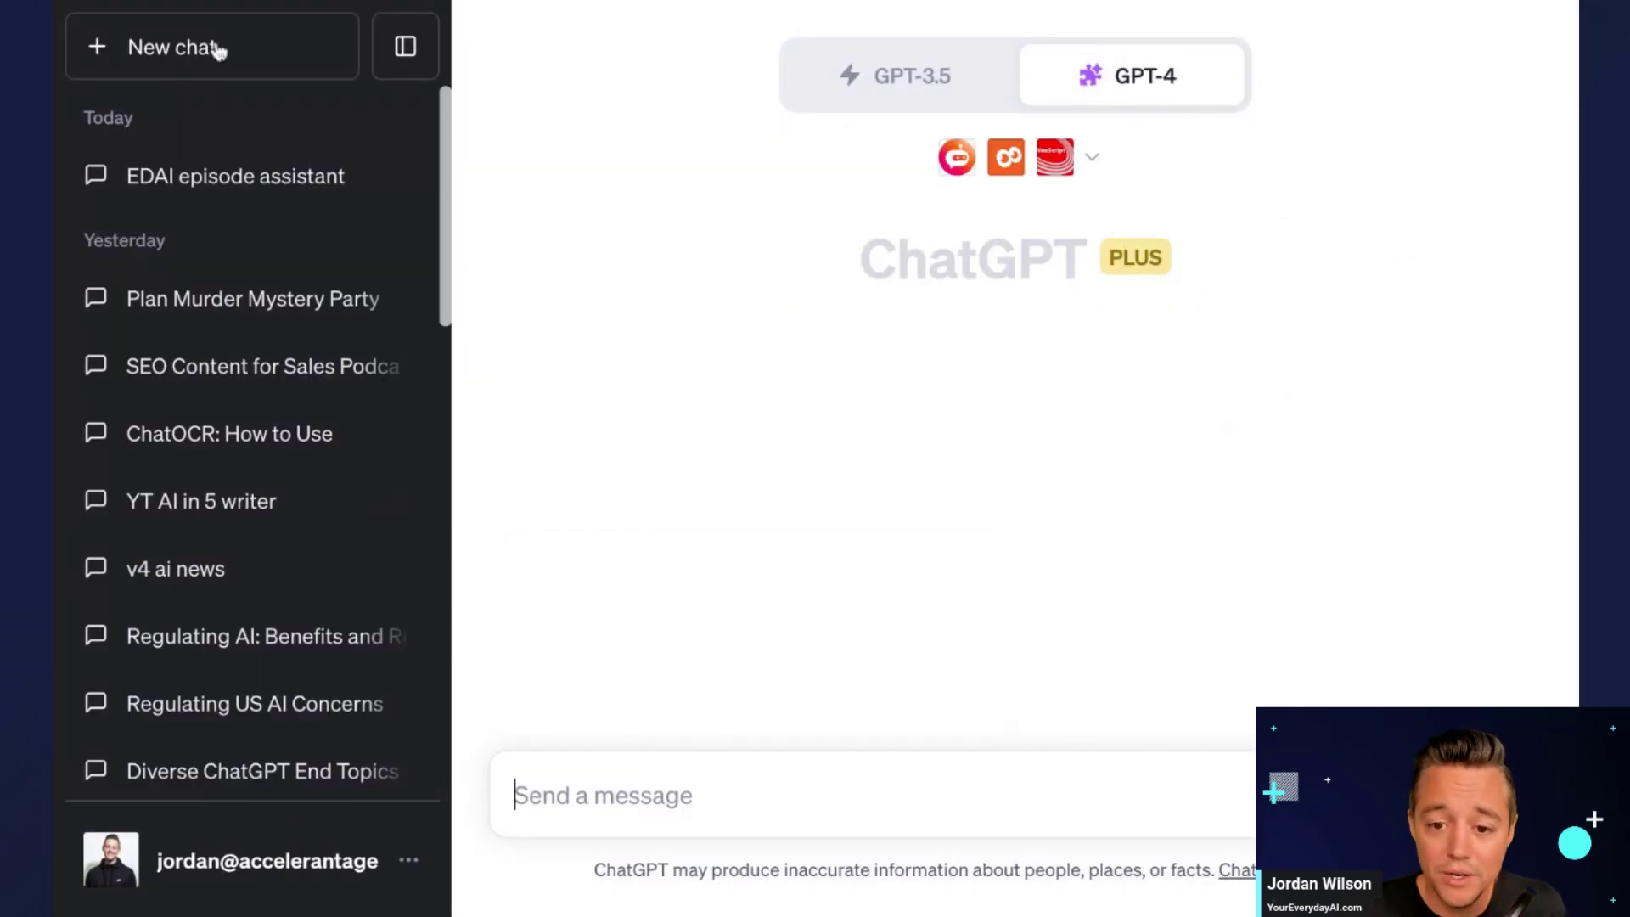
click(858, 74)
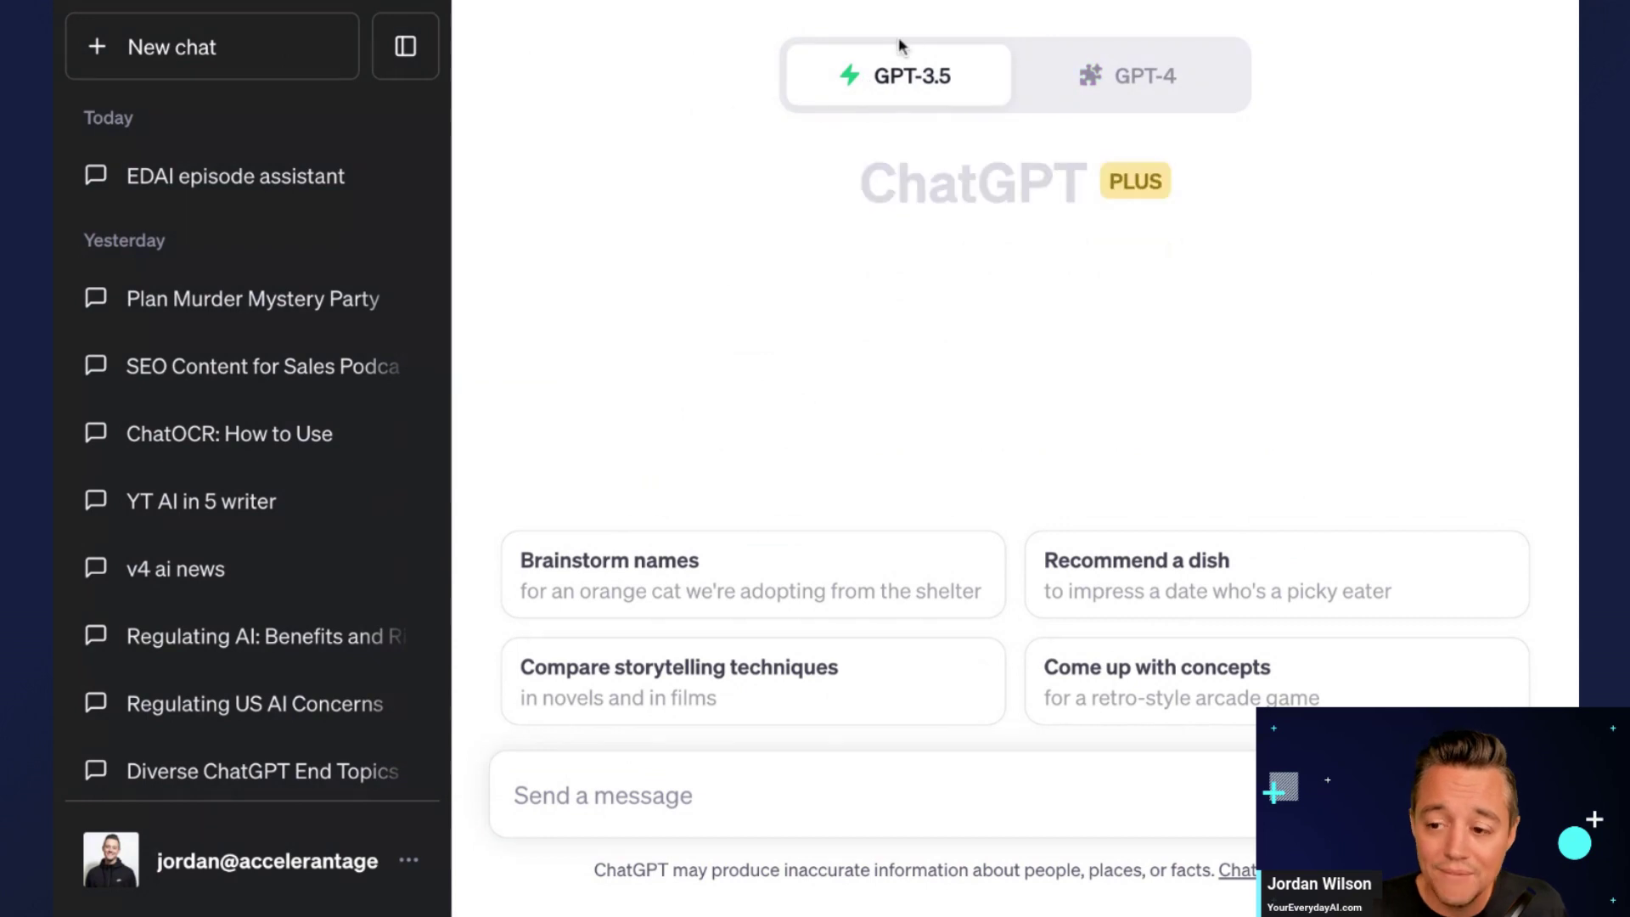
mouse_move(911, 87)
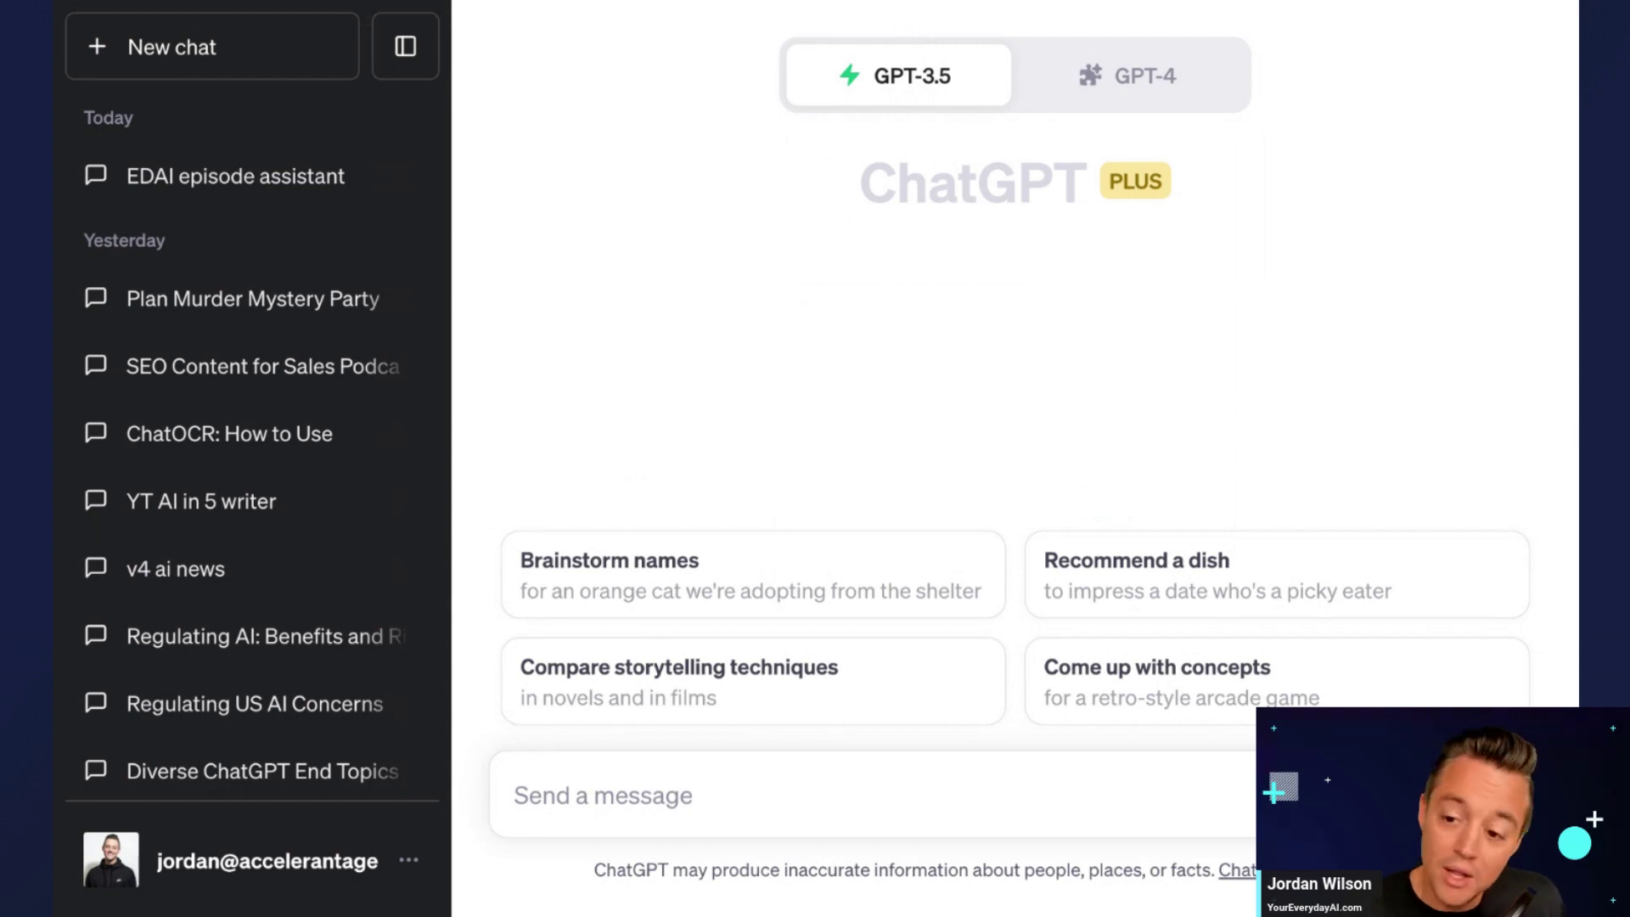
click(1149, 79)
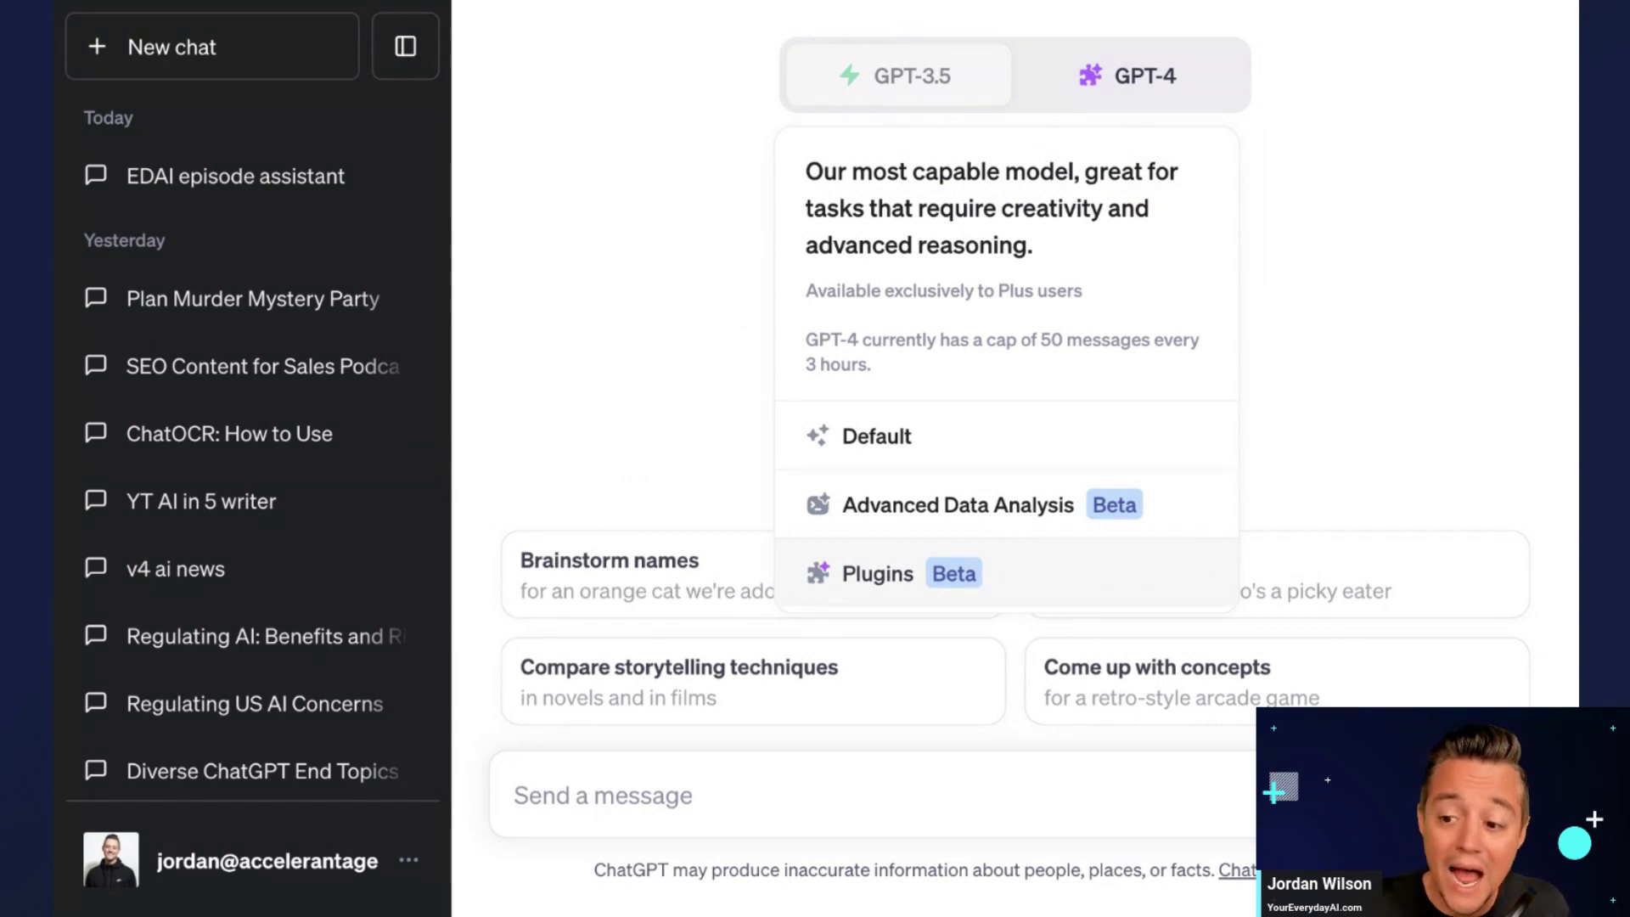
click(935, 73)
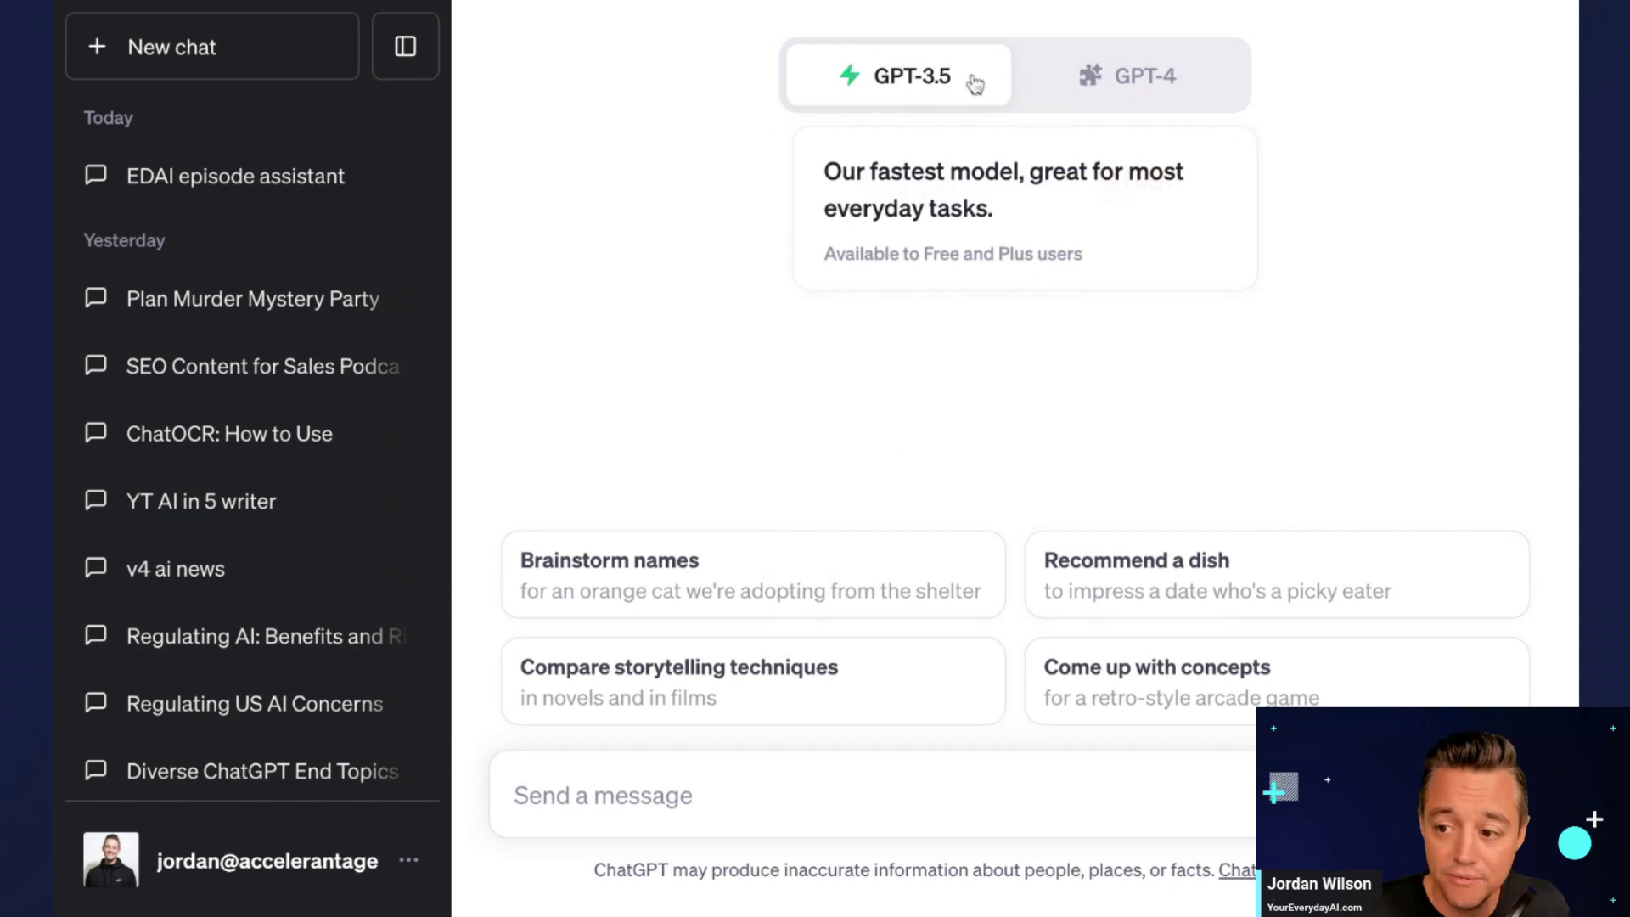
click(1128, 78)
- Choose the Default GPT-4 mode, then switch to Advanced Data Analysis
click(996, 428)
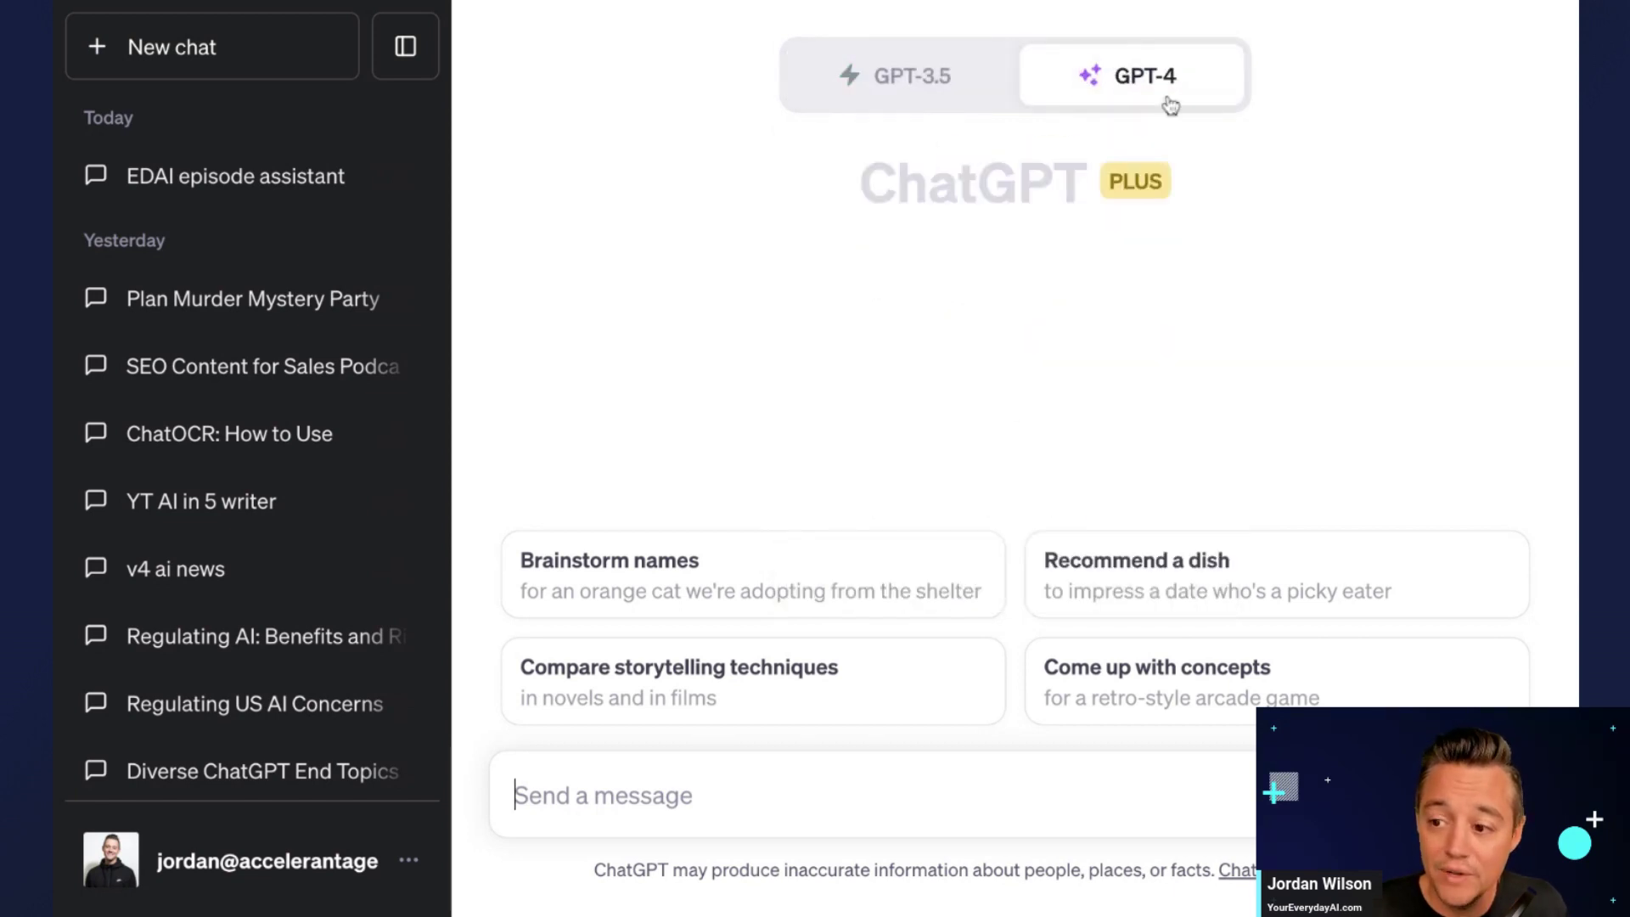
mouse_move(1168, 105)
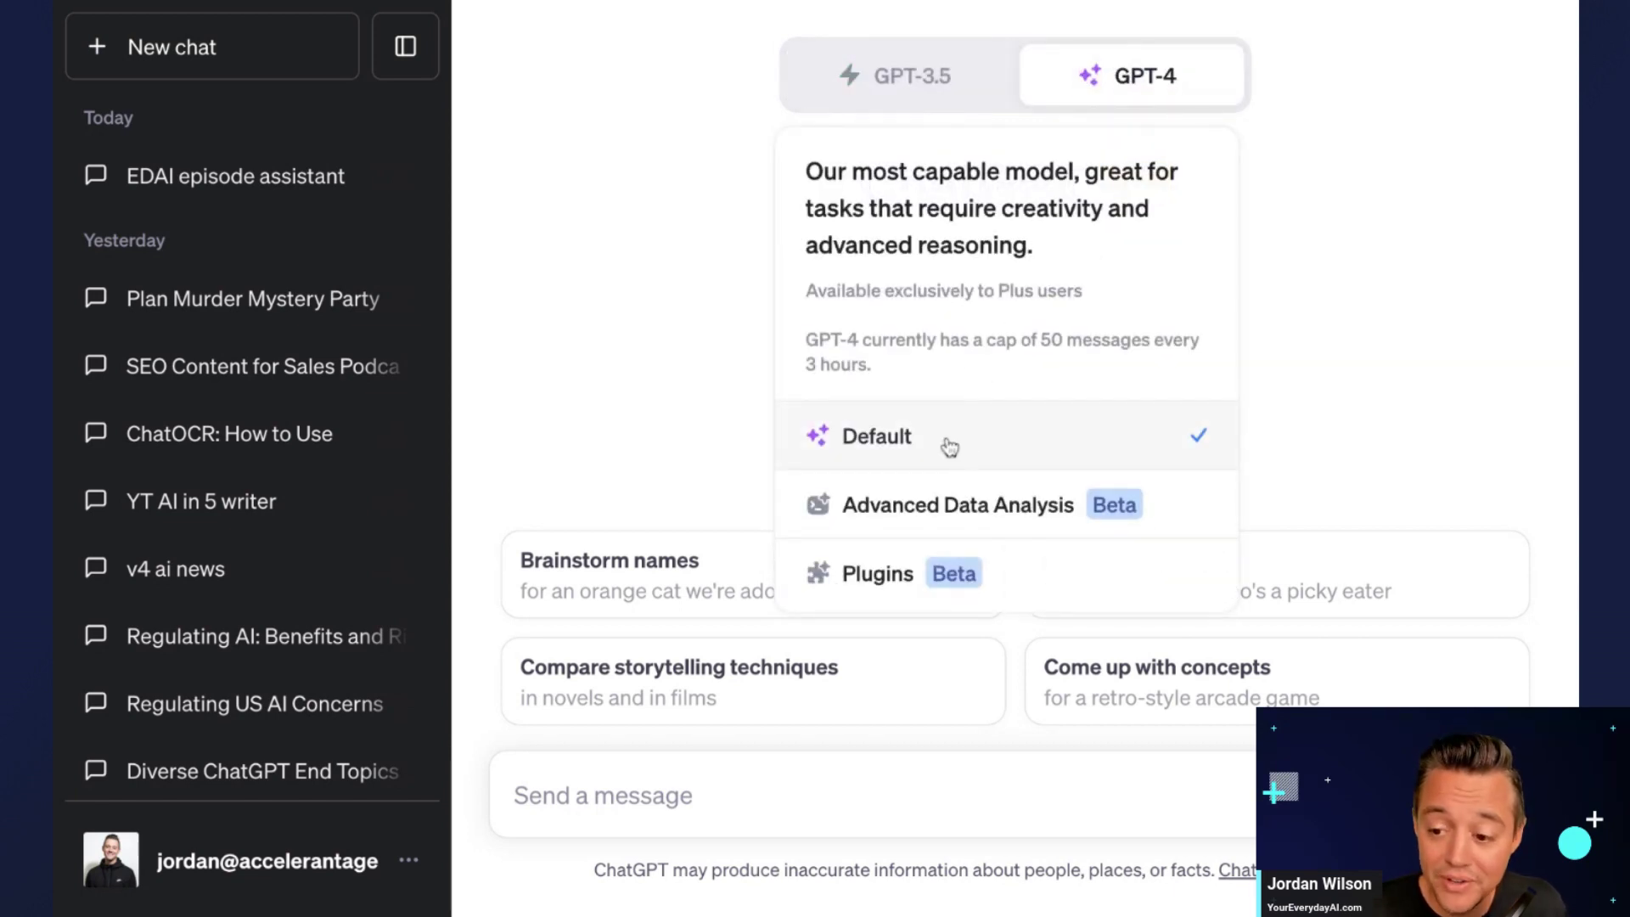
click(980, 509)
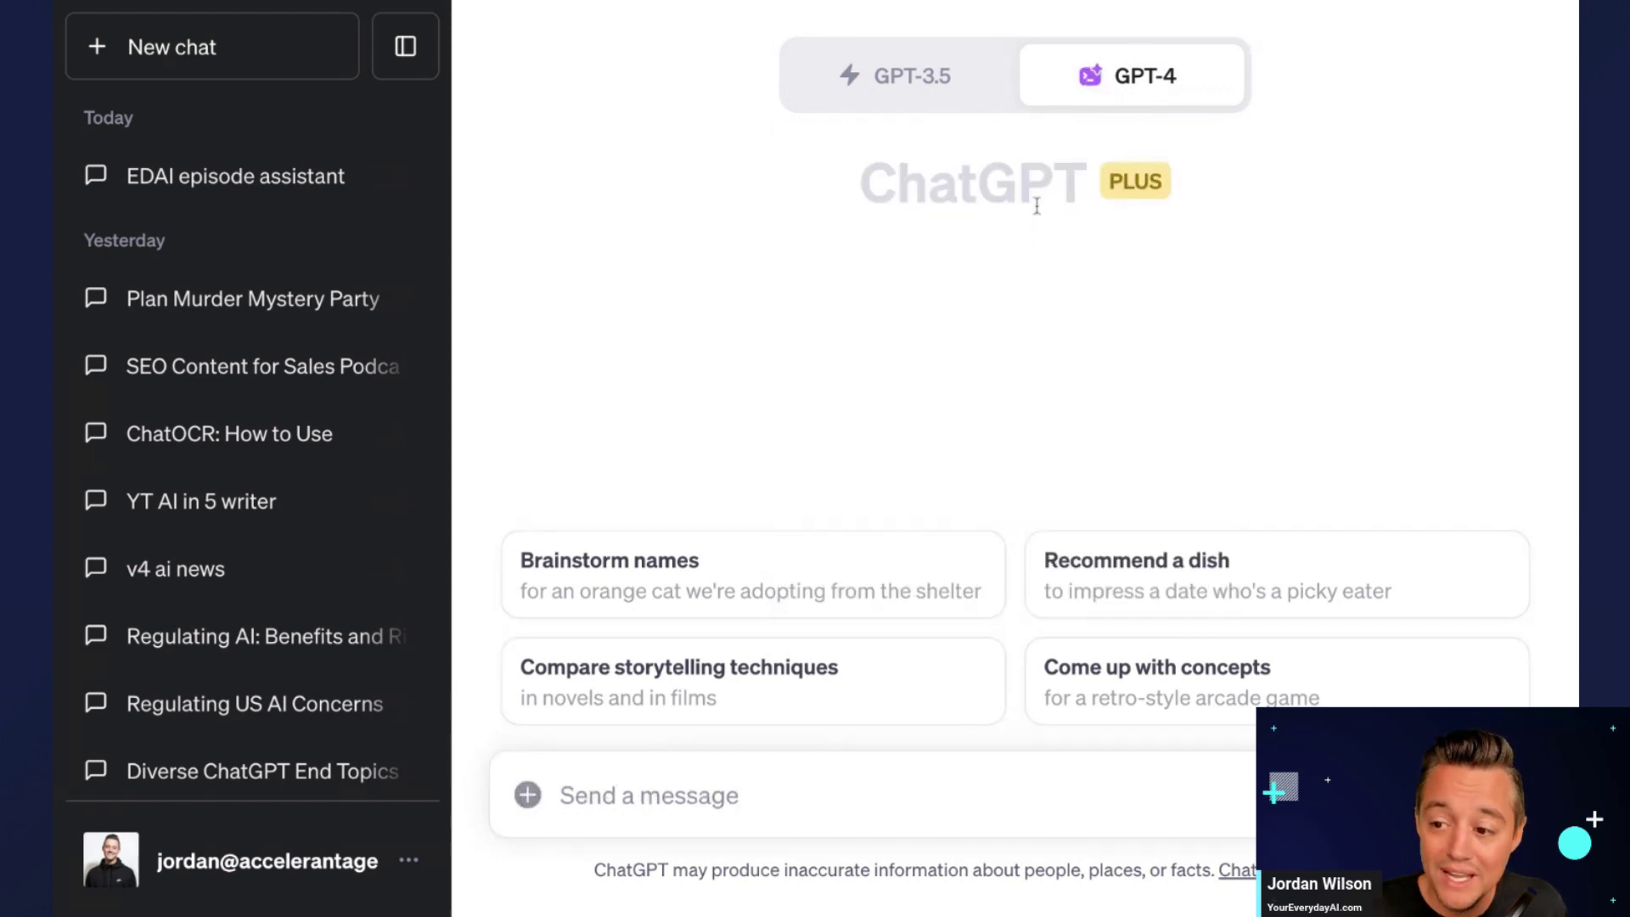
mouse_move(1080, 102)
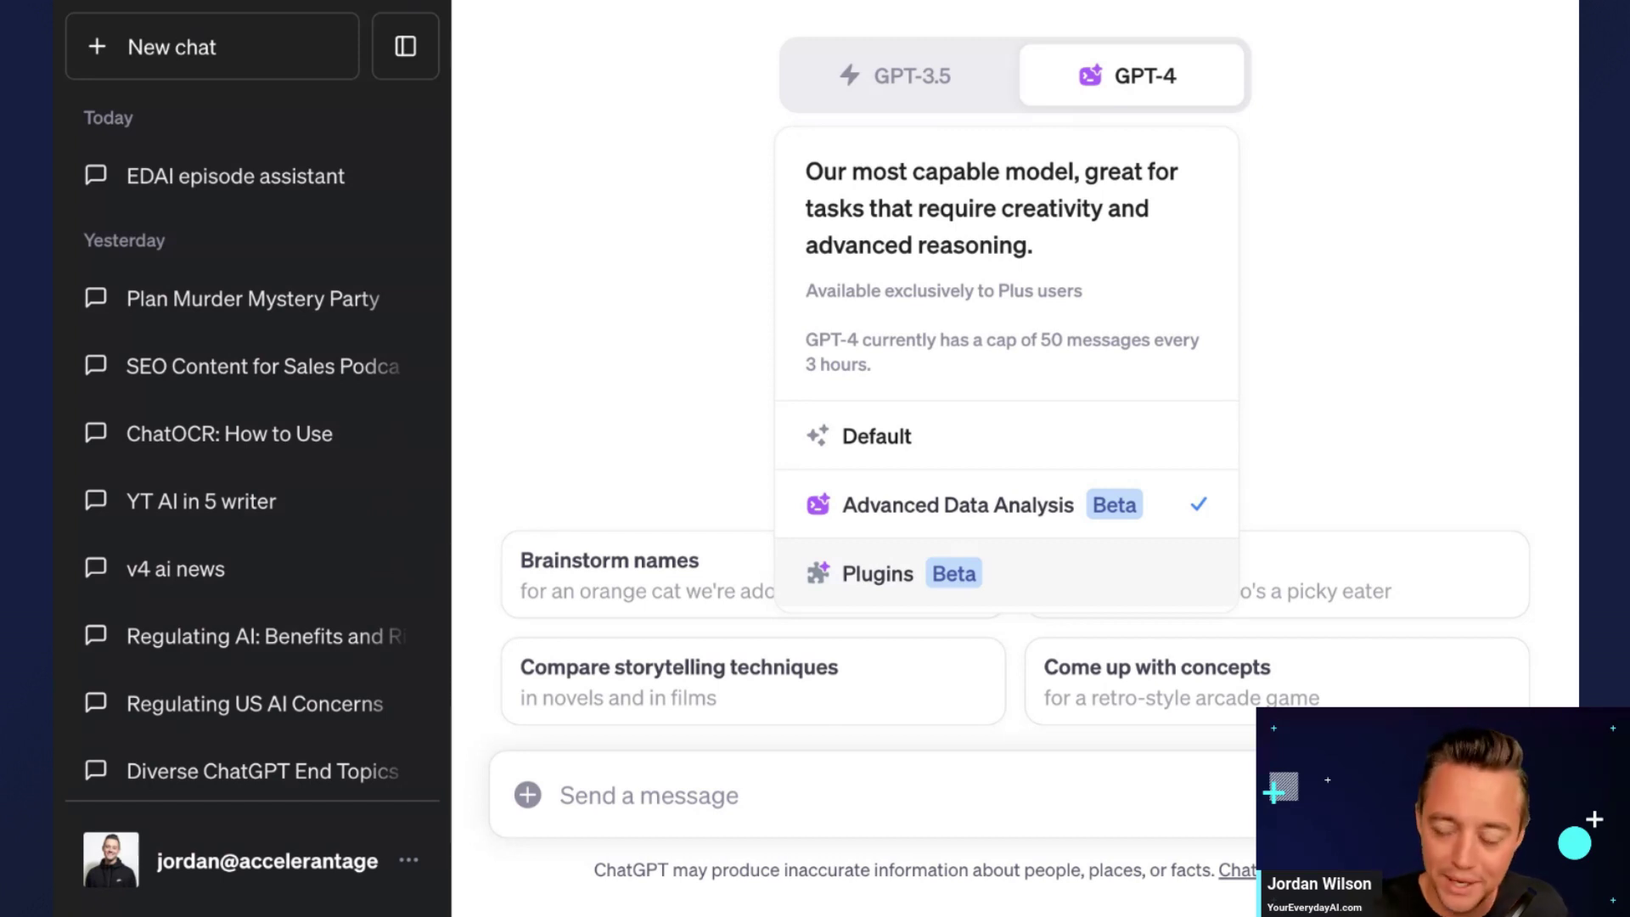
- Switch GPT-4 to Plugins mode, view the enabled plugins, and hide the chat history sidebar
mouse_move(1137, 85)
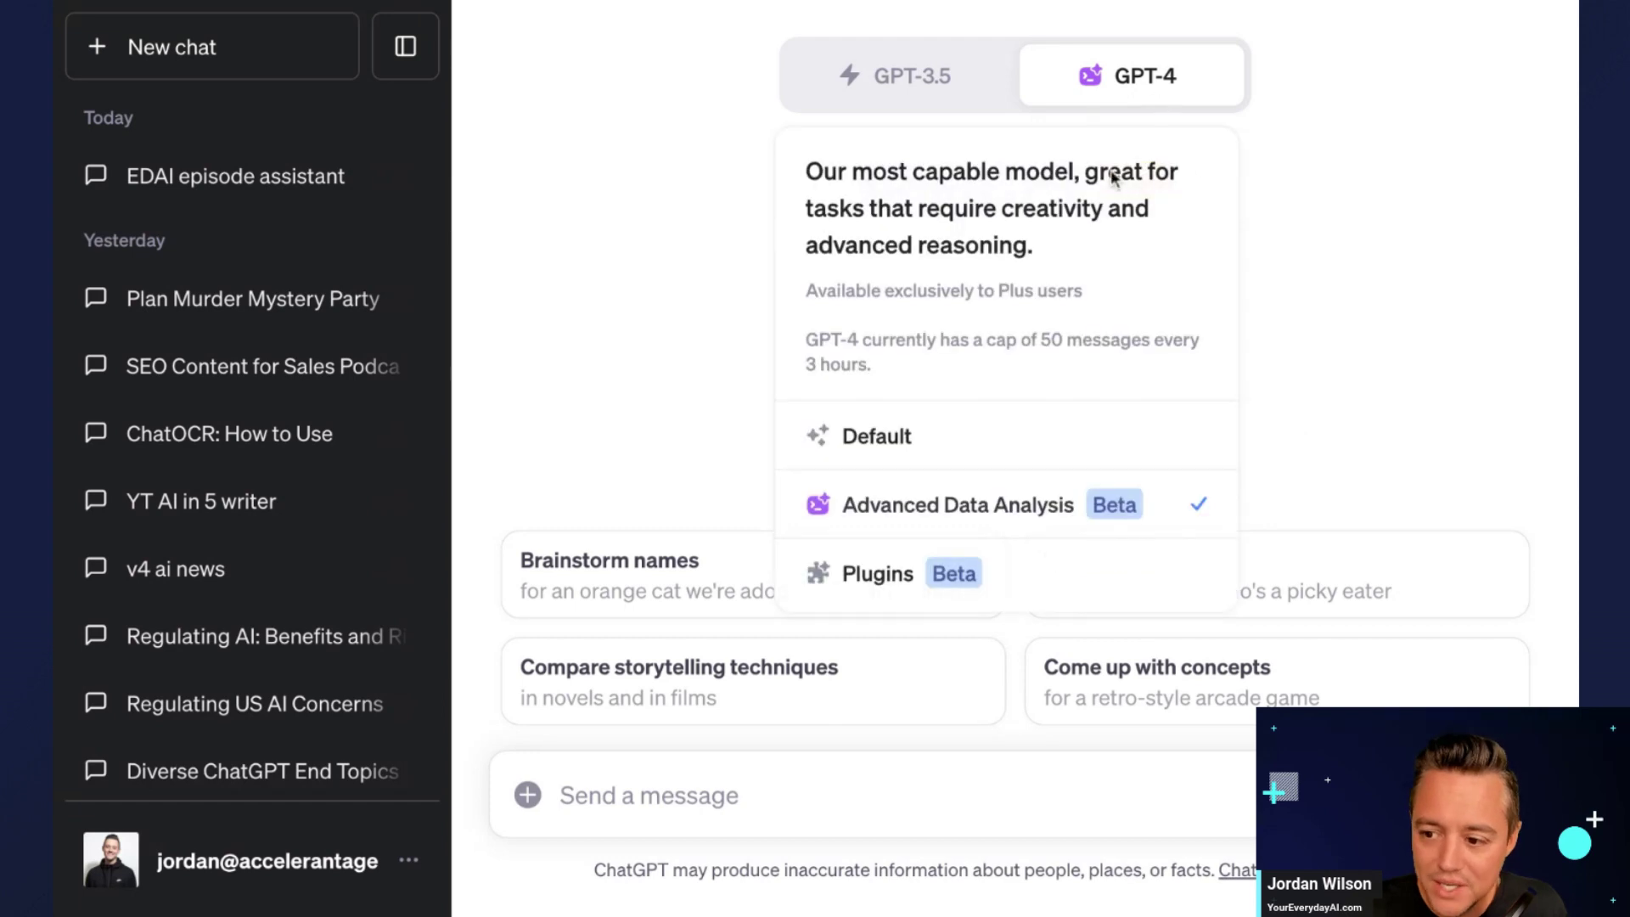
click(1011, 559)
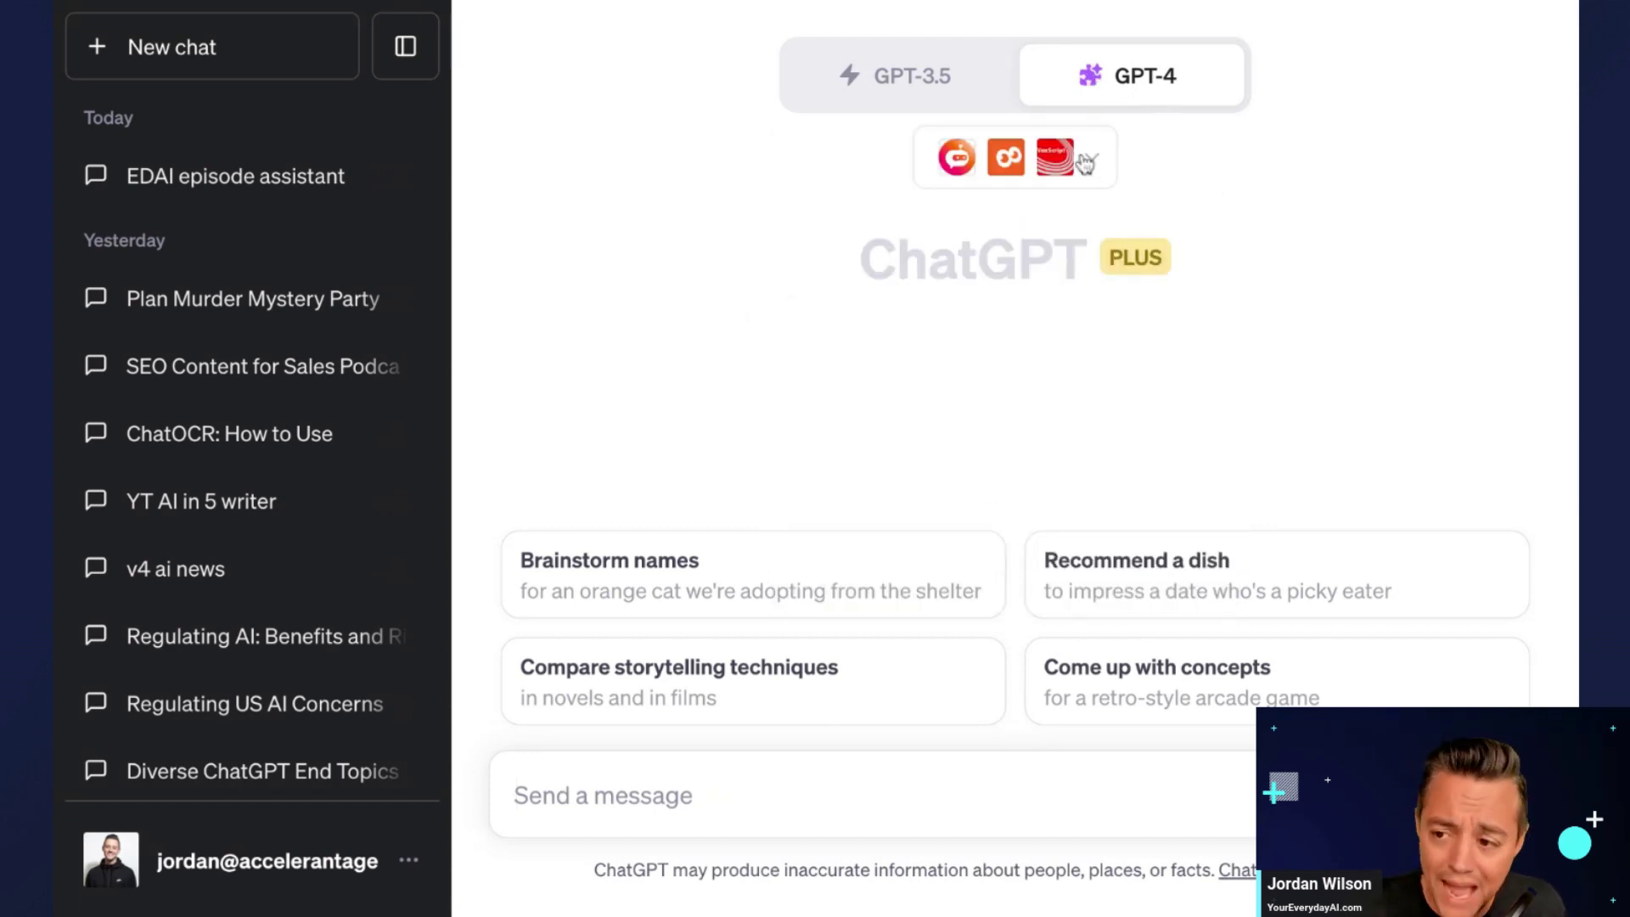
mouse_move(1103, 89)
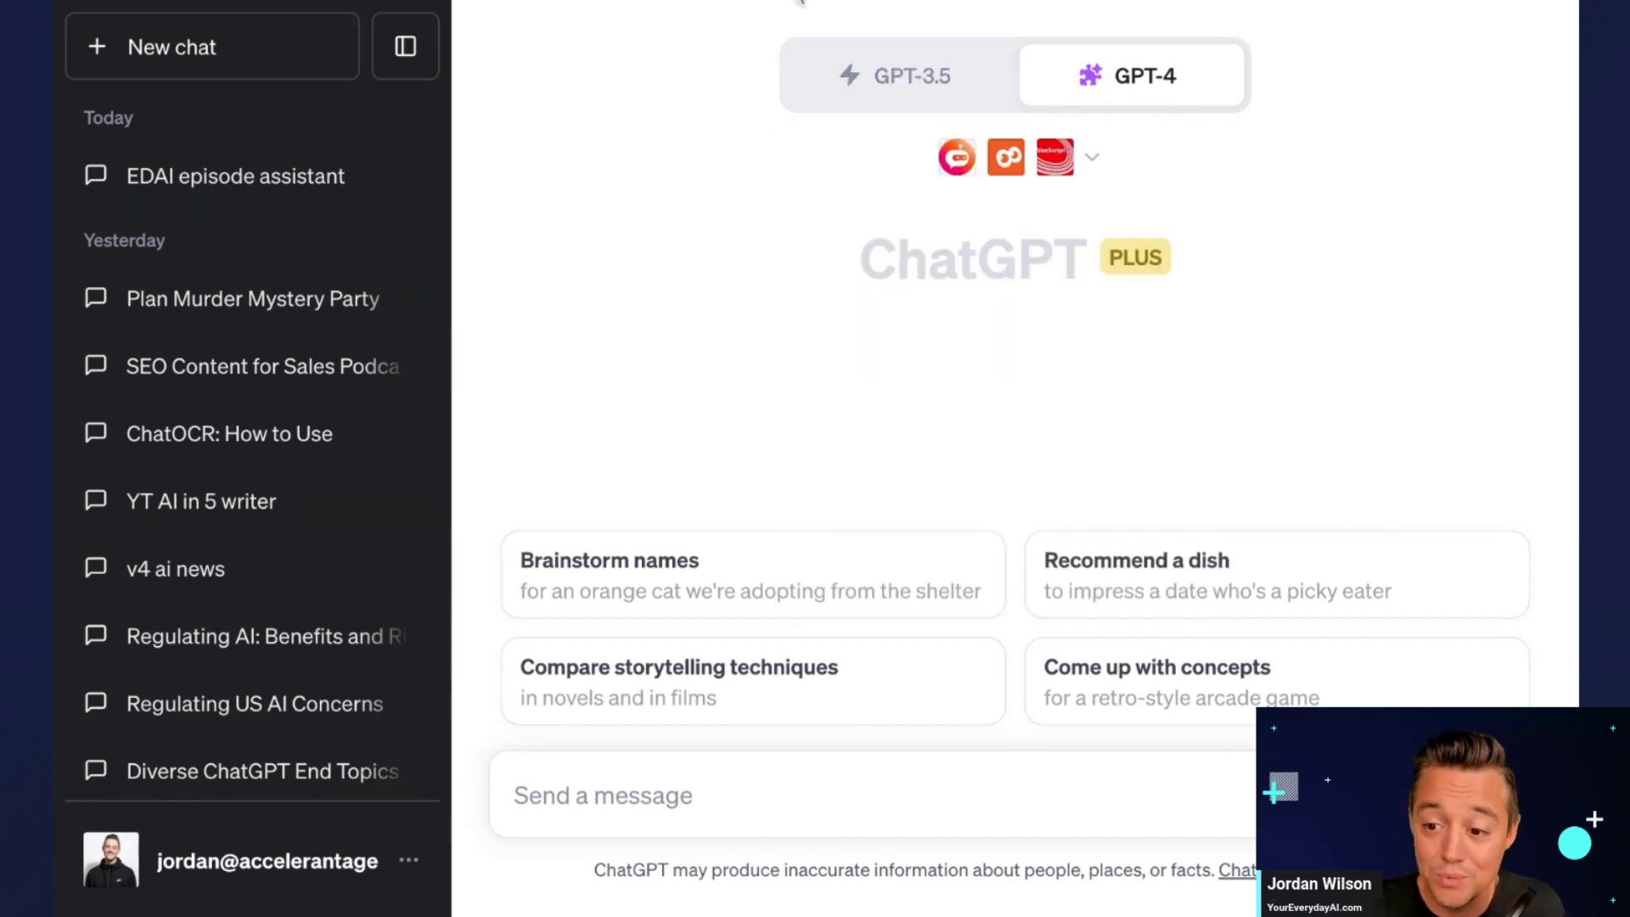
click(1086, 163)
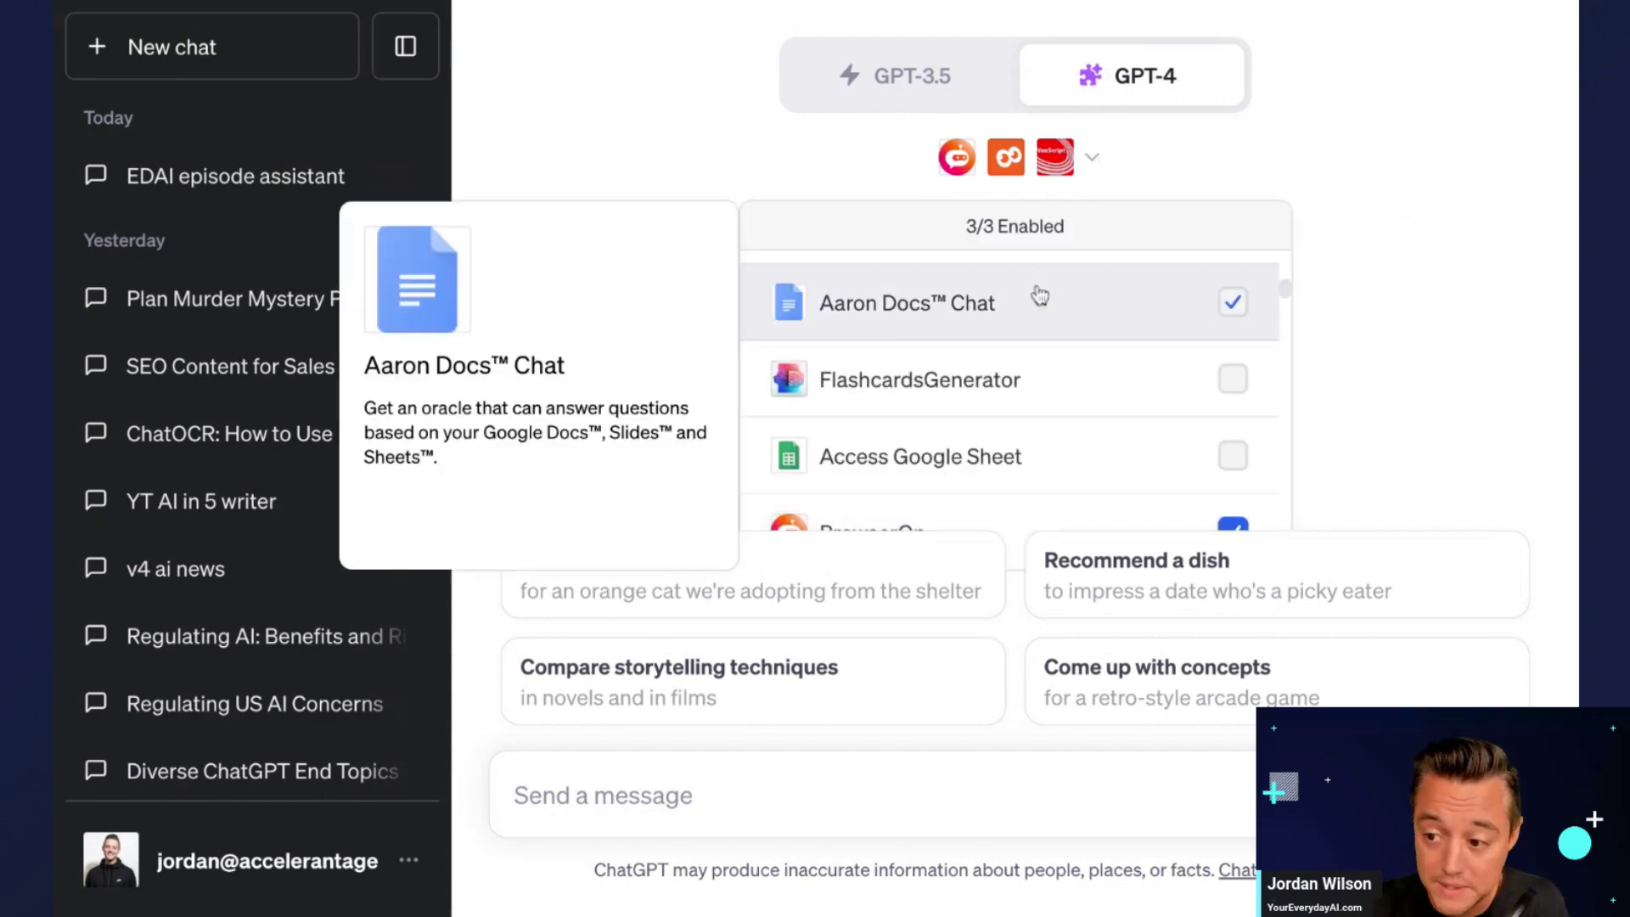
scroll(1040, 296, up, 2)
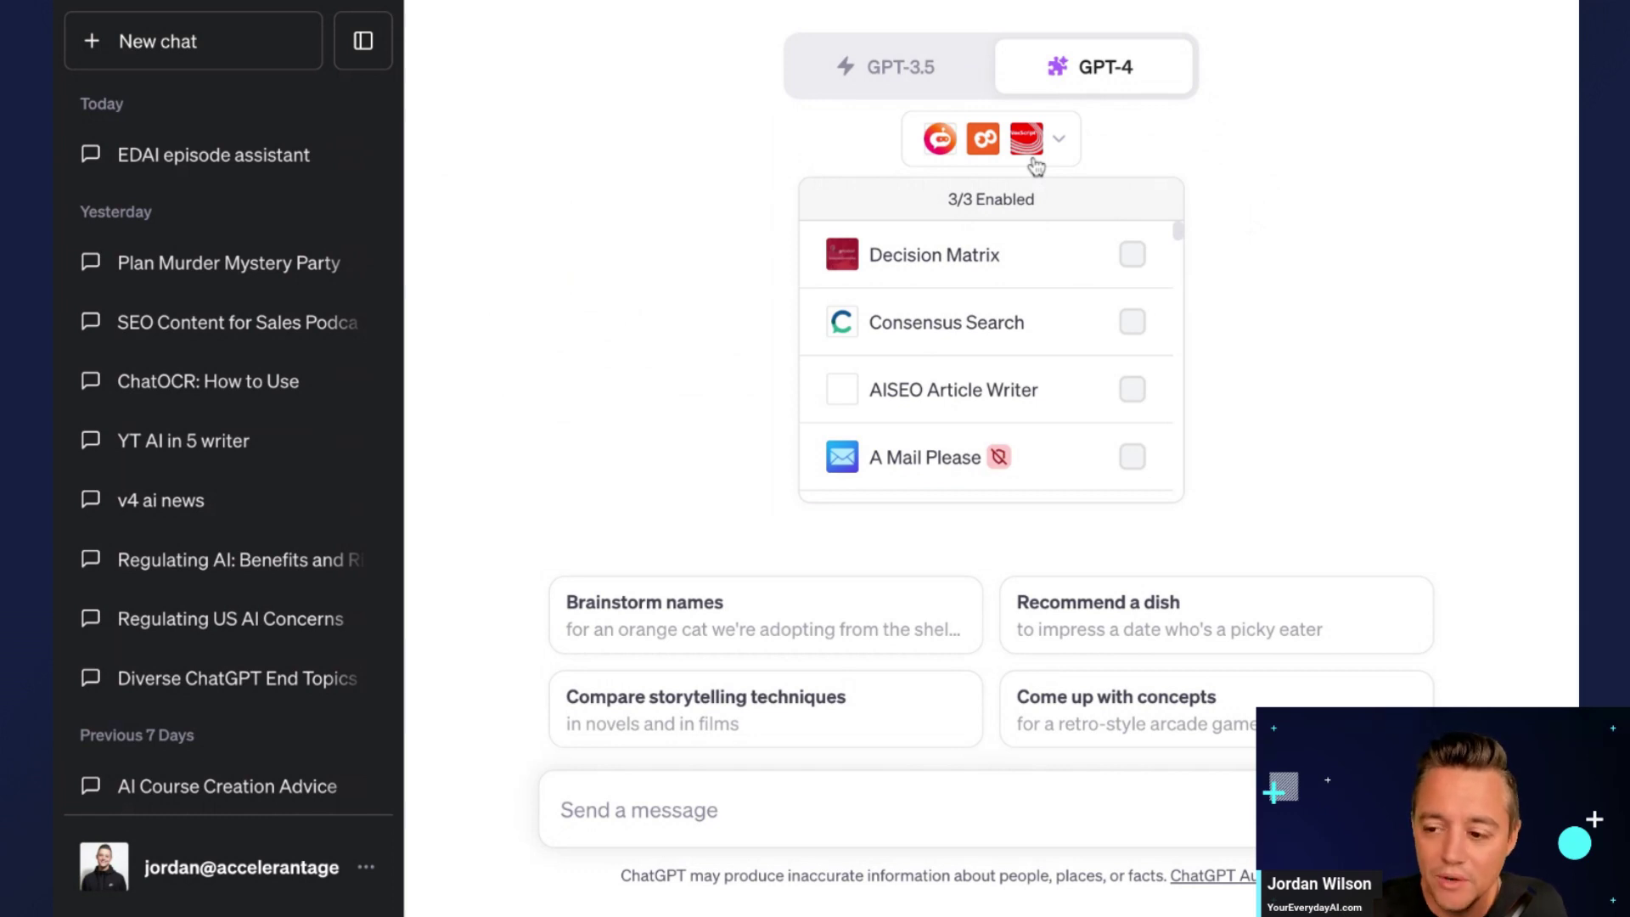
click(363, 41)
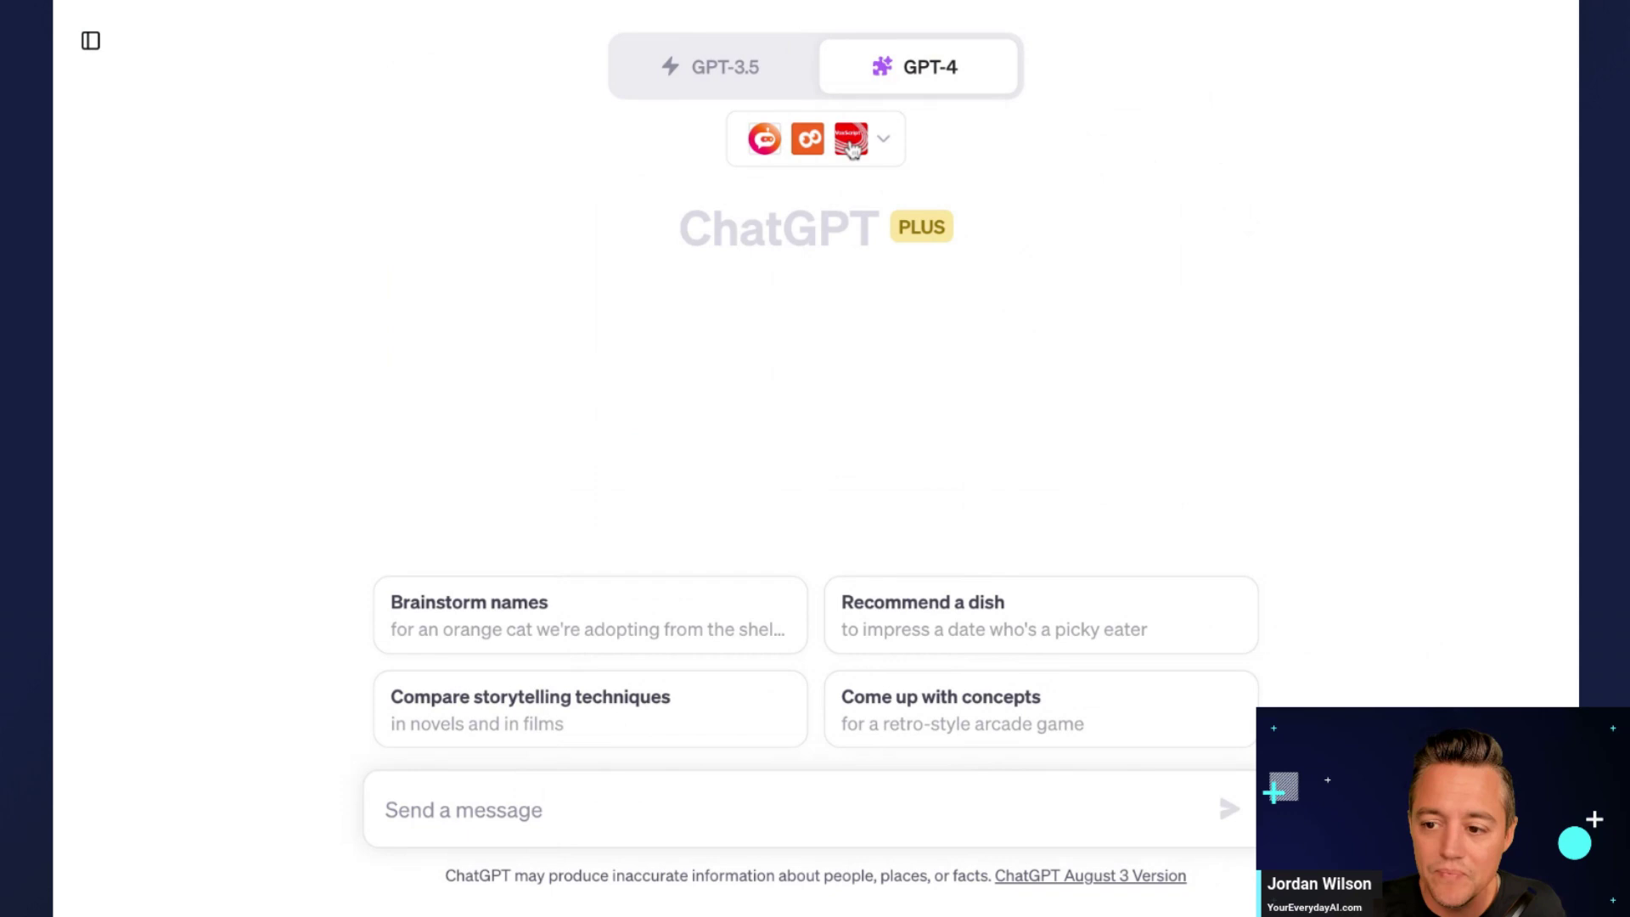
- Look through the full installed-plugin list, then go to the Plugin store
click(851, 140)
scroll(840, 404, up, 10)
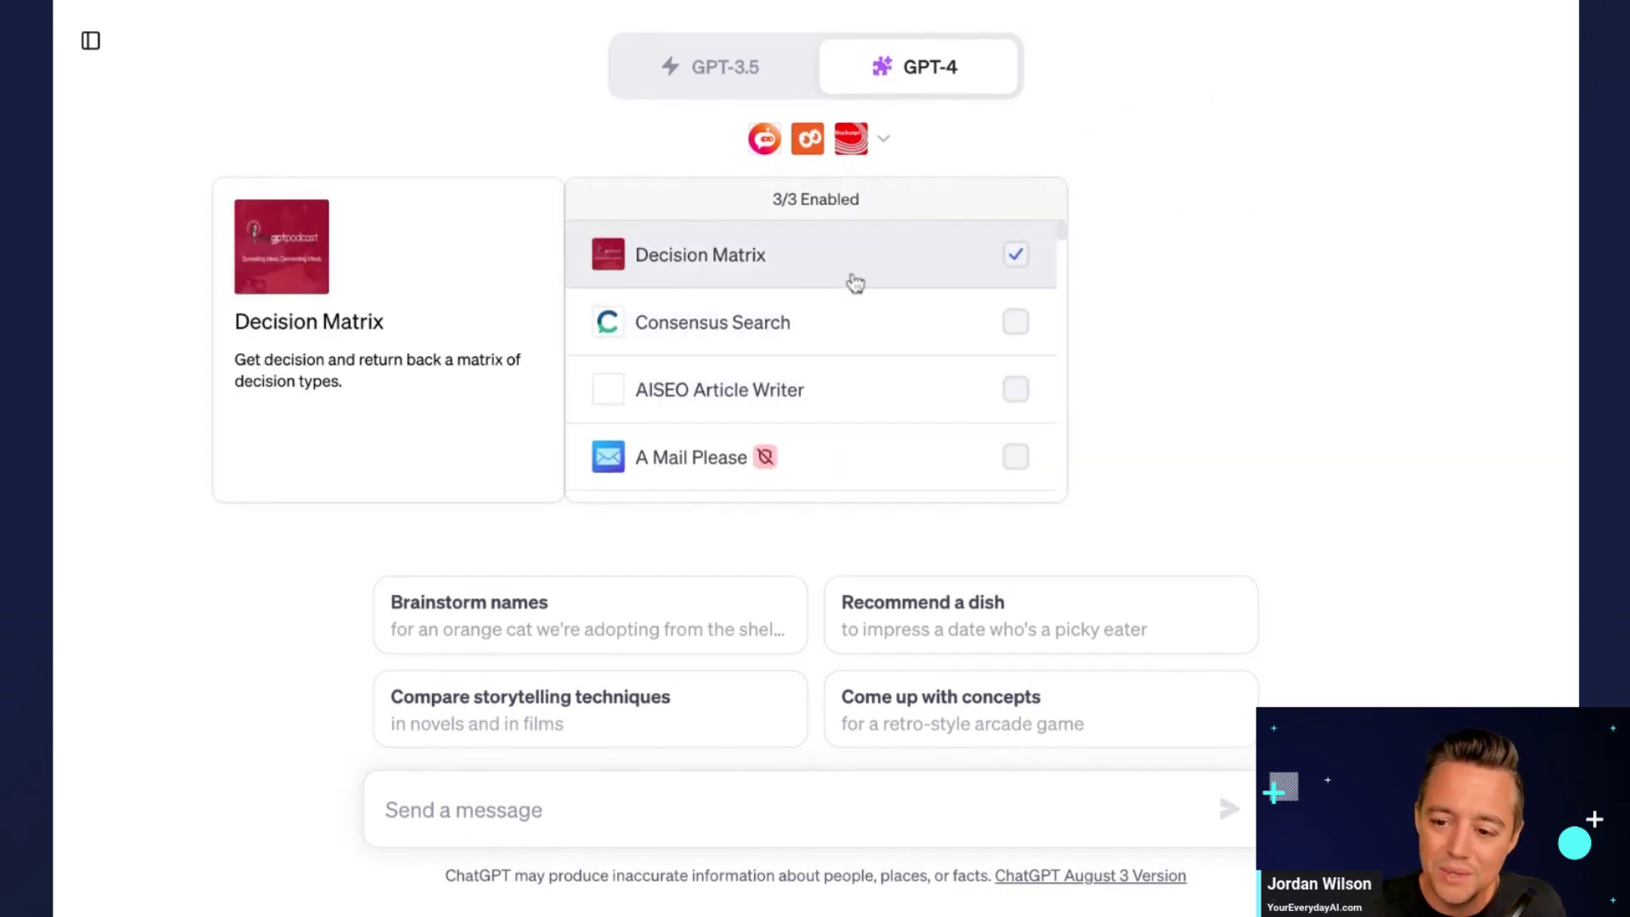
scroll(893, 321, down, 10)
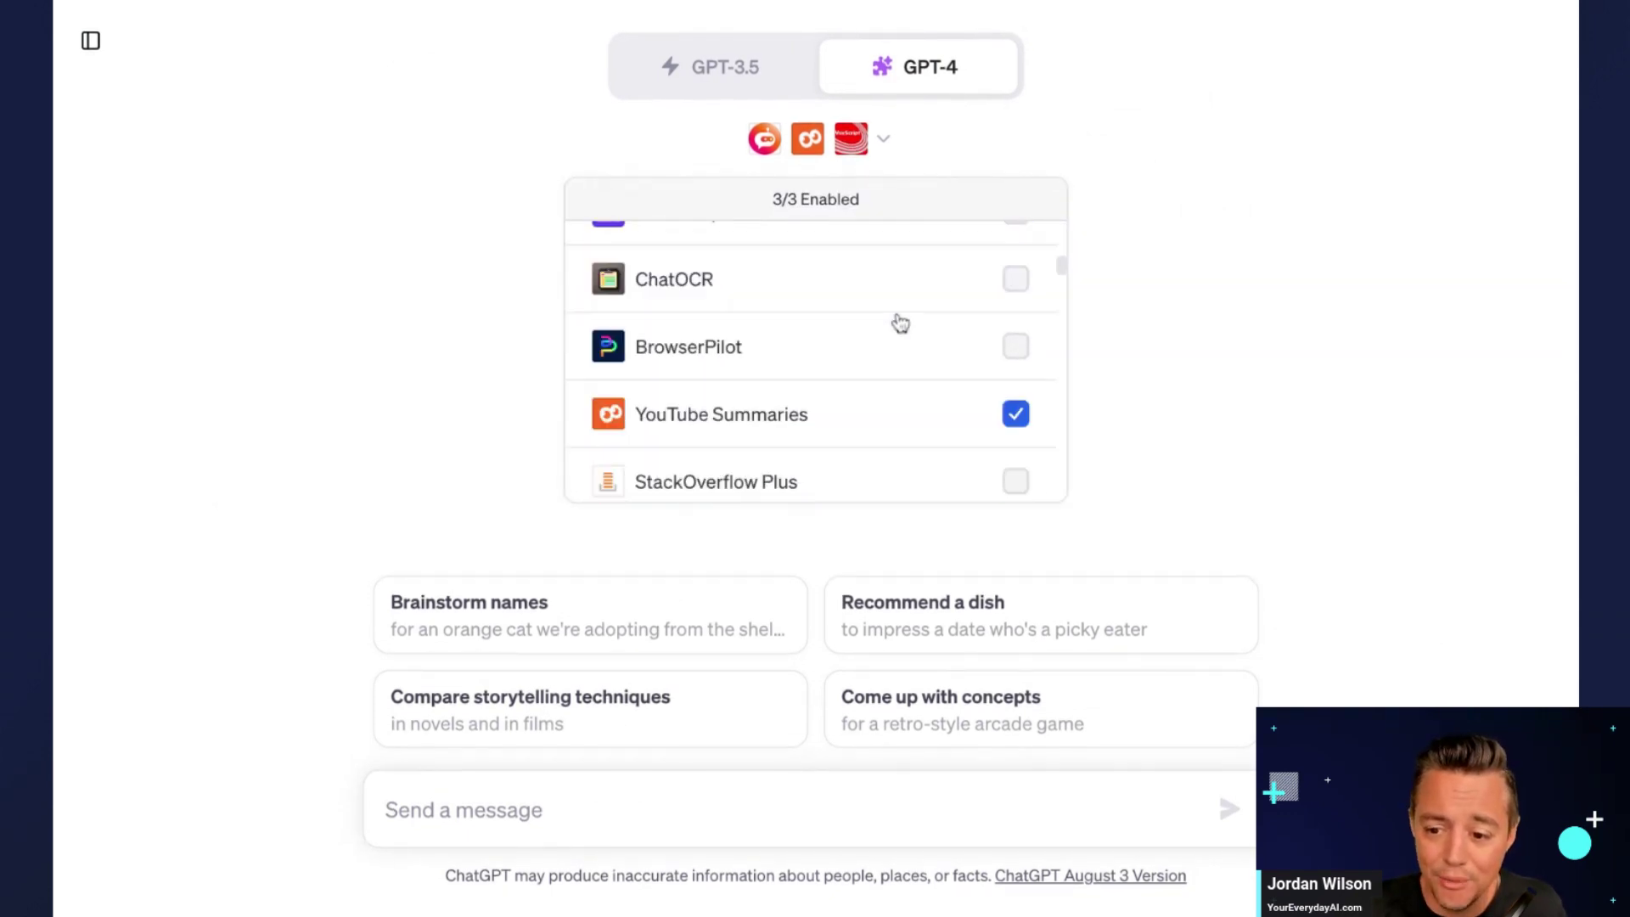
scroll(898, 320, down, 10)
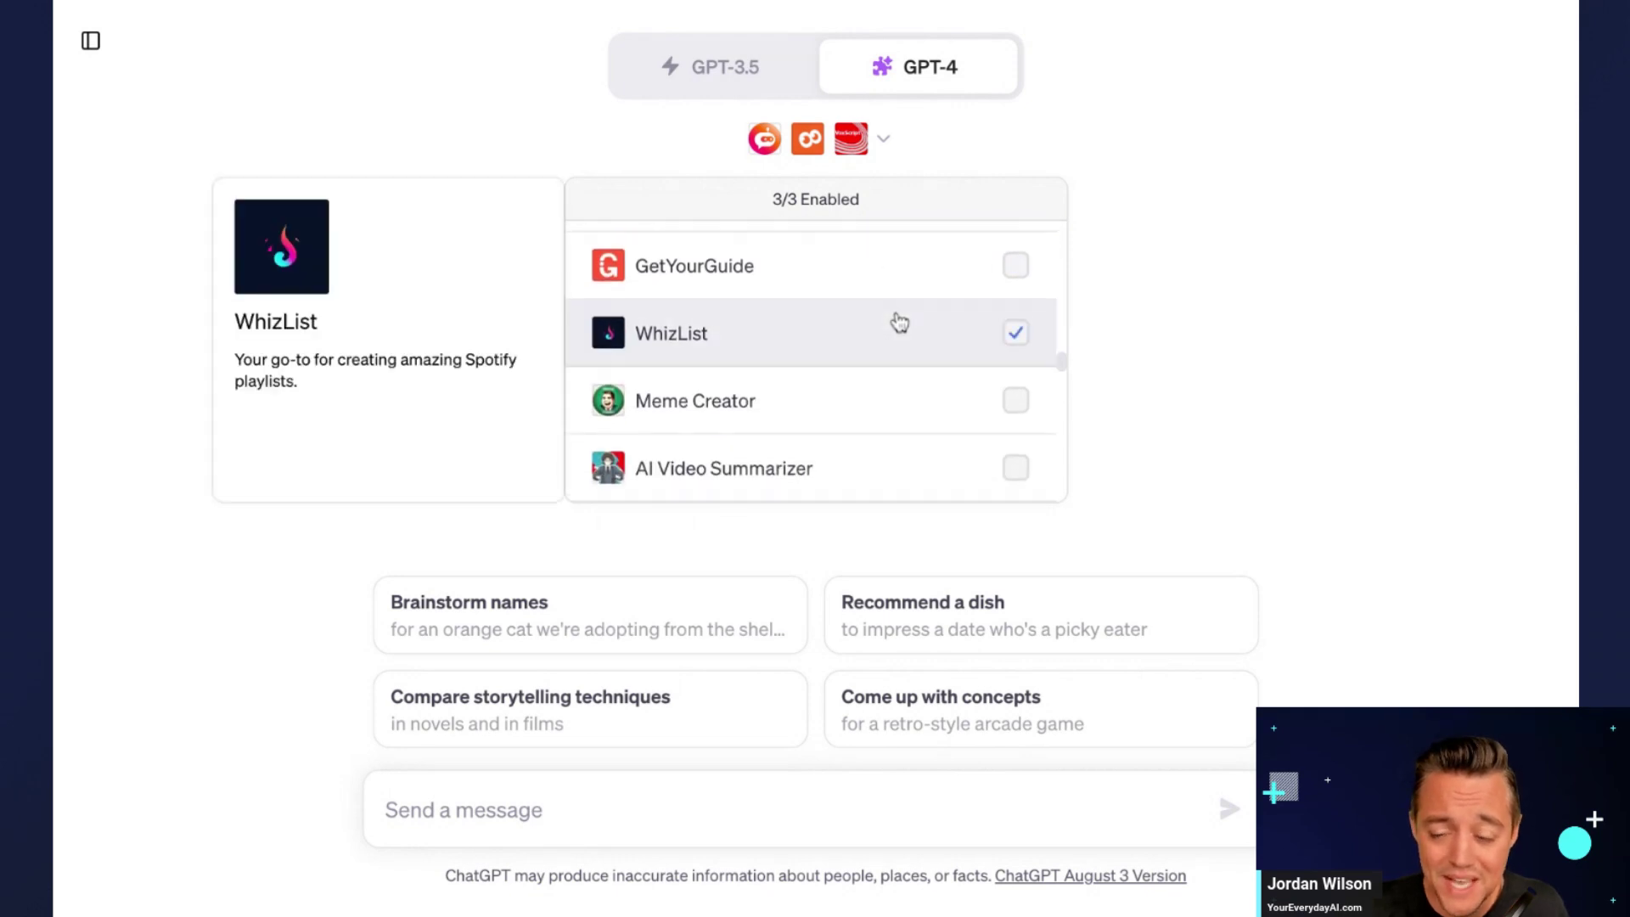
scroll(898, 321, up, 8)
scroll(898, 321, up, 8)
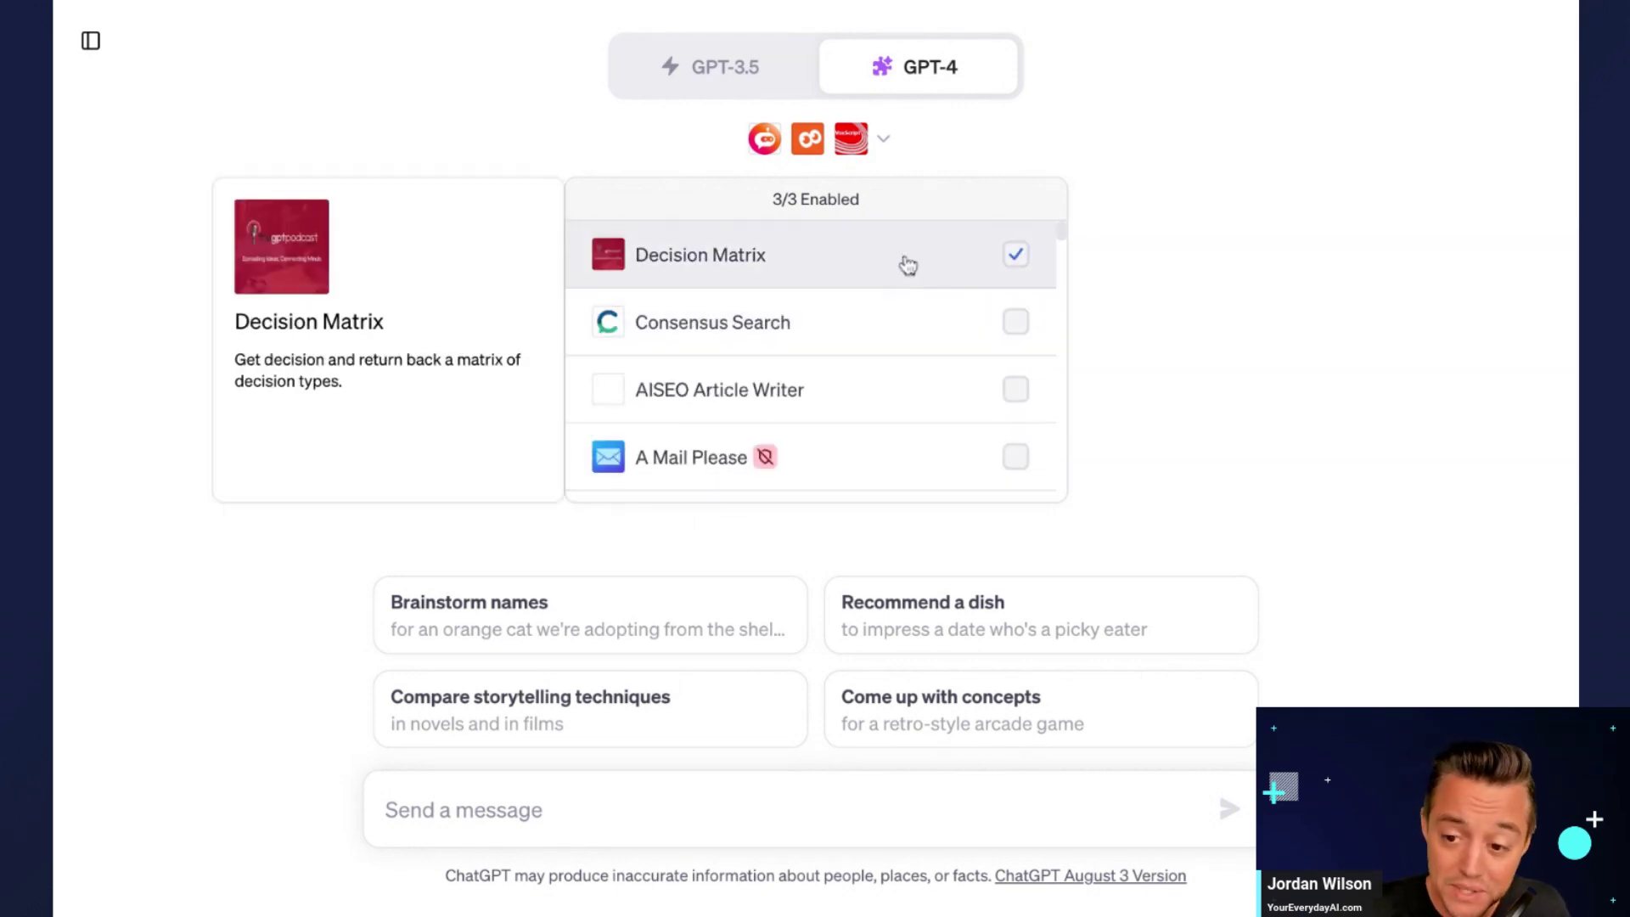
scroll(907, 266, down, 2)
scroll(908, 265, up, 2)
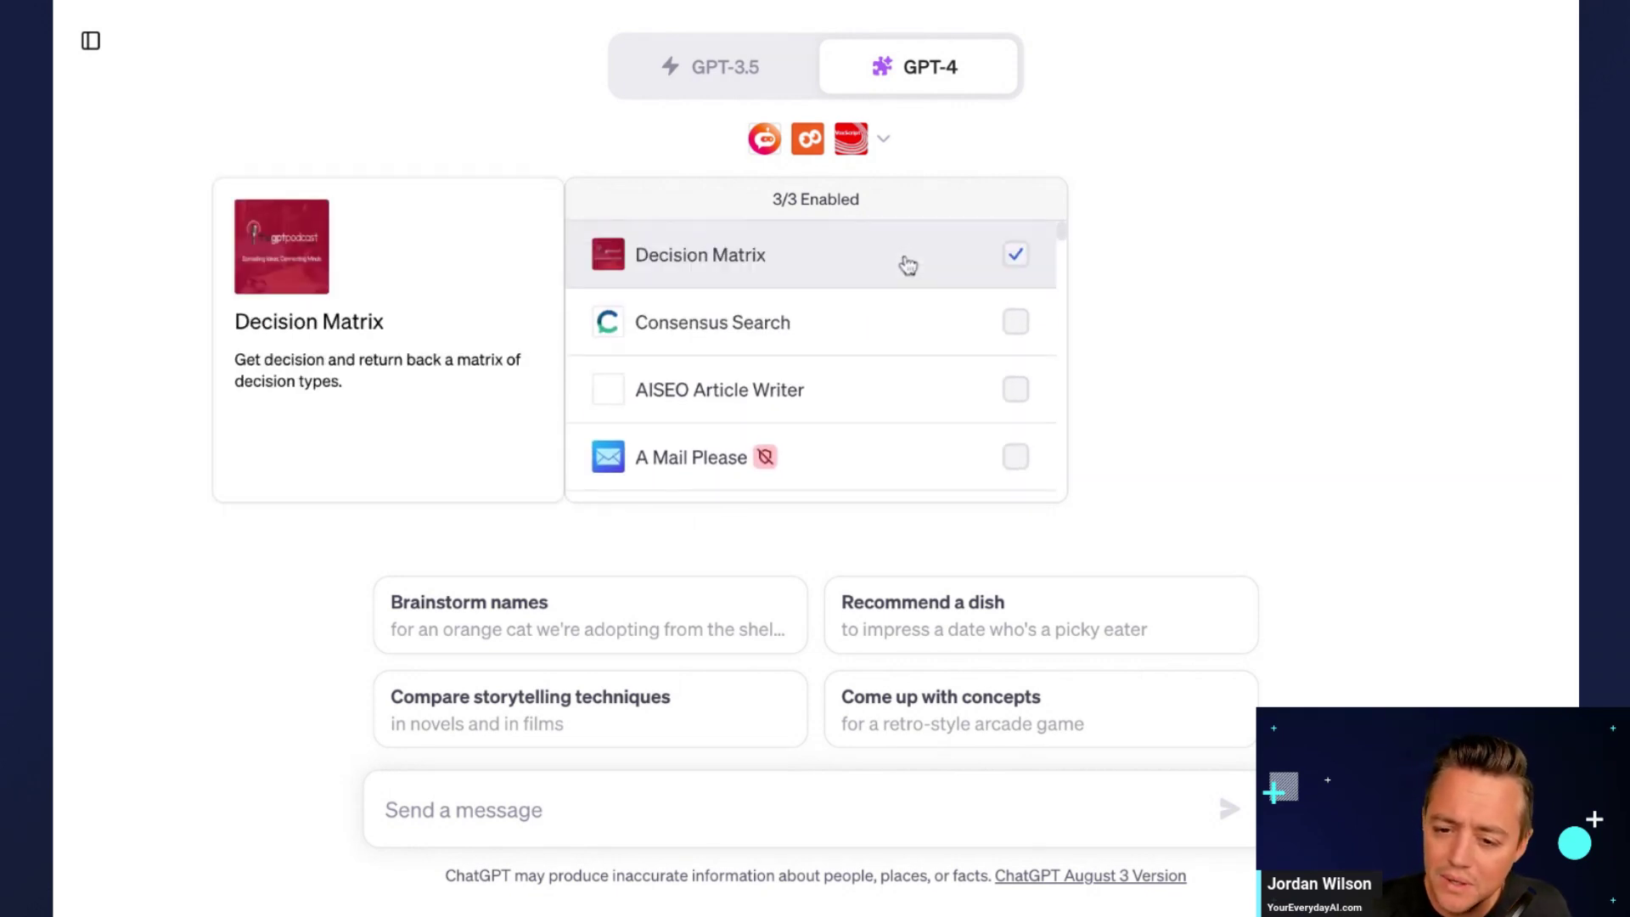
scroll(815, 357, down, 15)
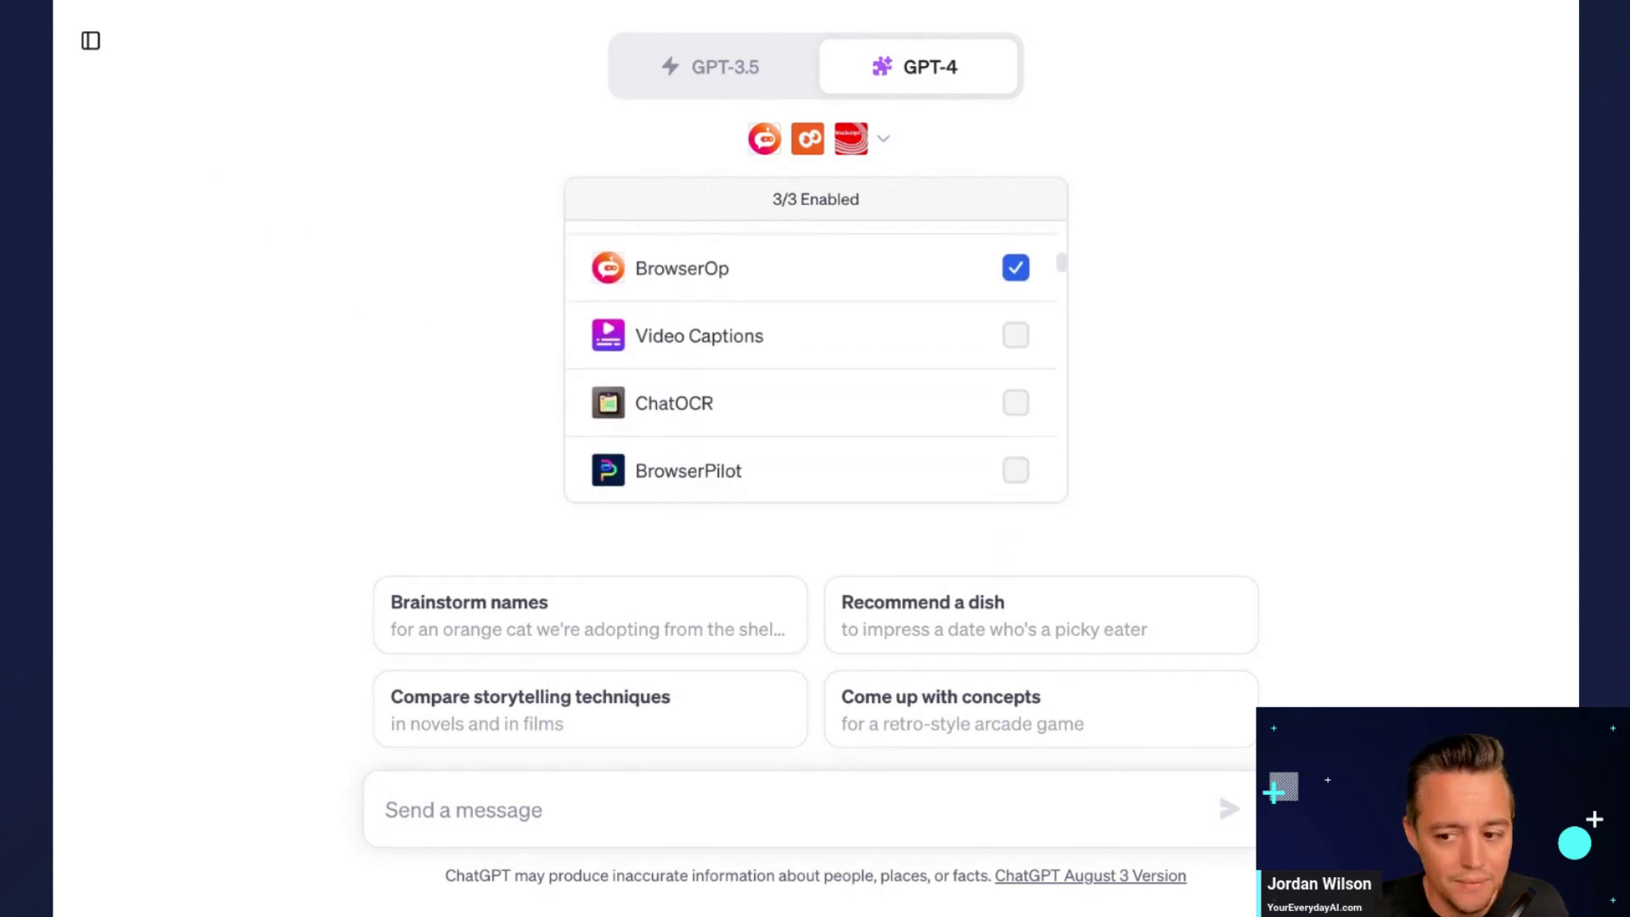
scroll(815, 357, down, 8)
scroll(815, 356, up, 10)
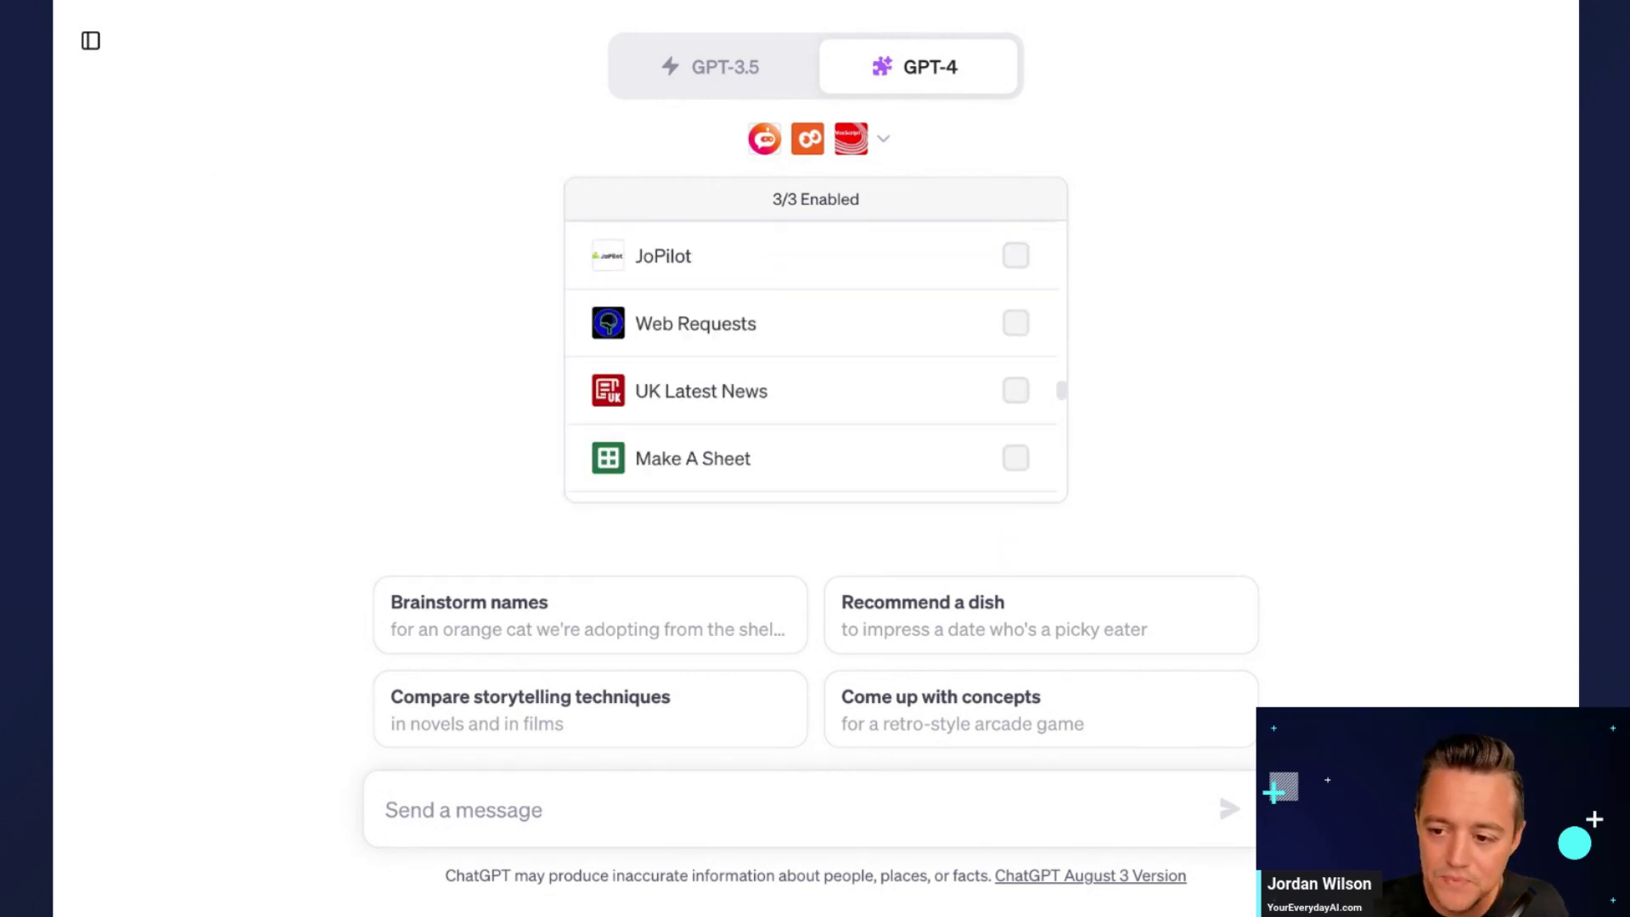
scroll(873, 236, up, 3)
scroll(877, 298, down, 15)
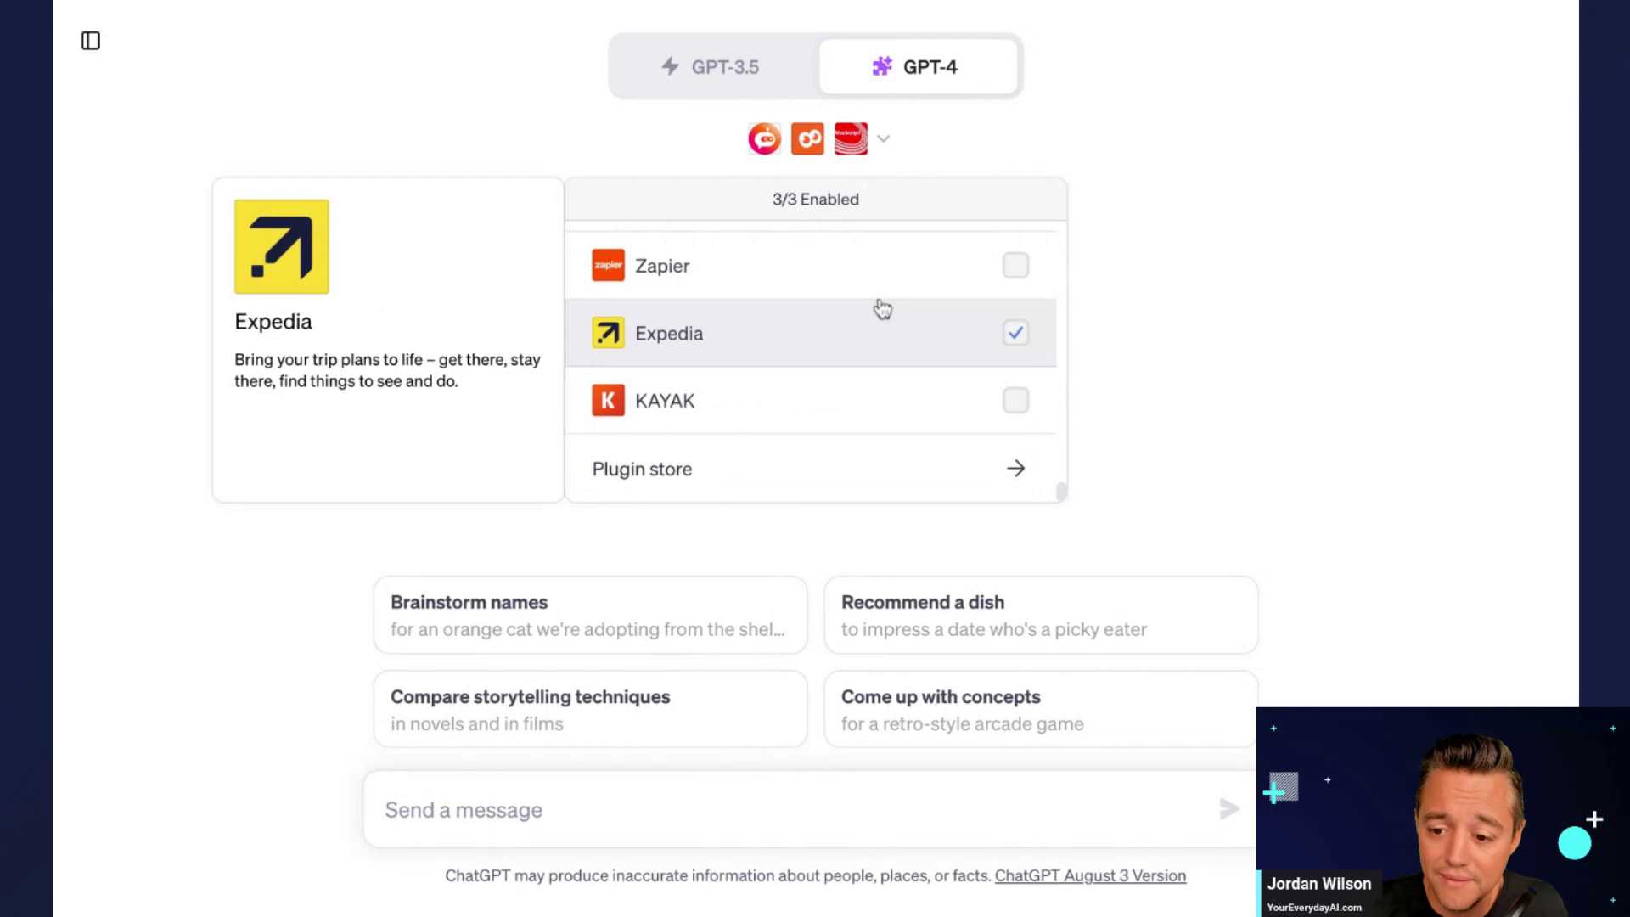
click(696, 482)
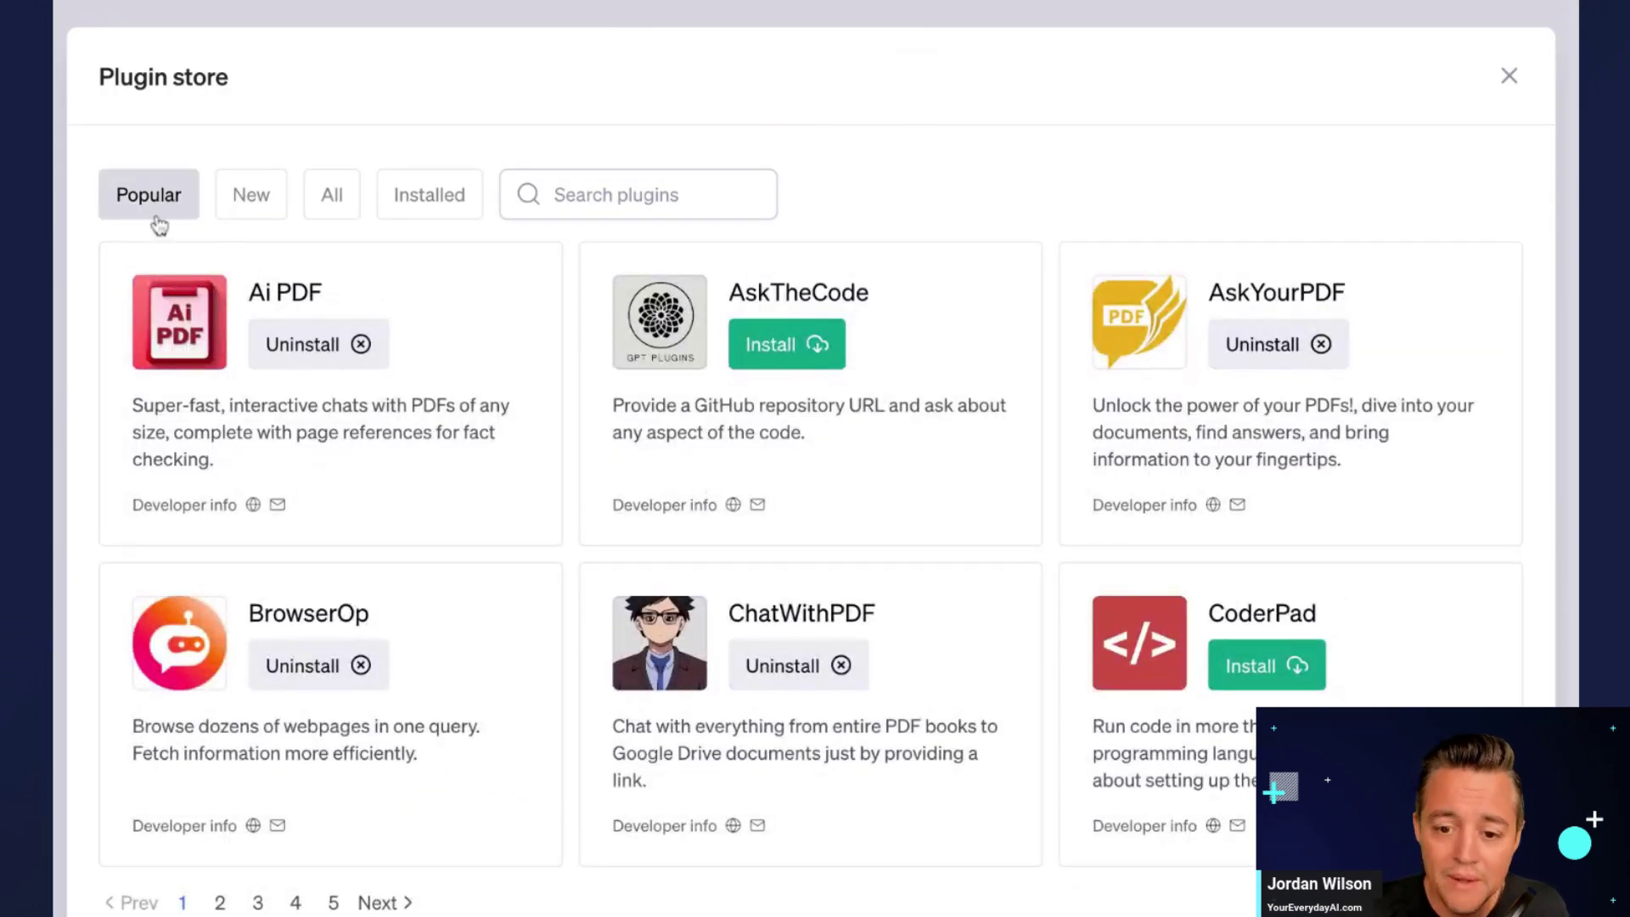
- Browse the store's New, All and Installed plugin tabs
click(253, 199)
click(327, 198)
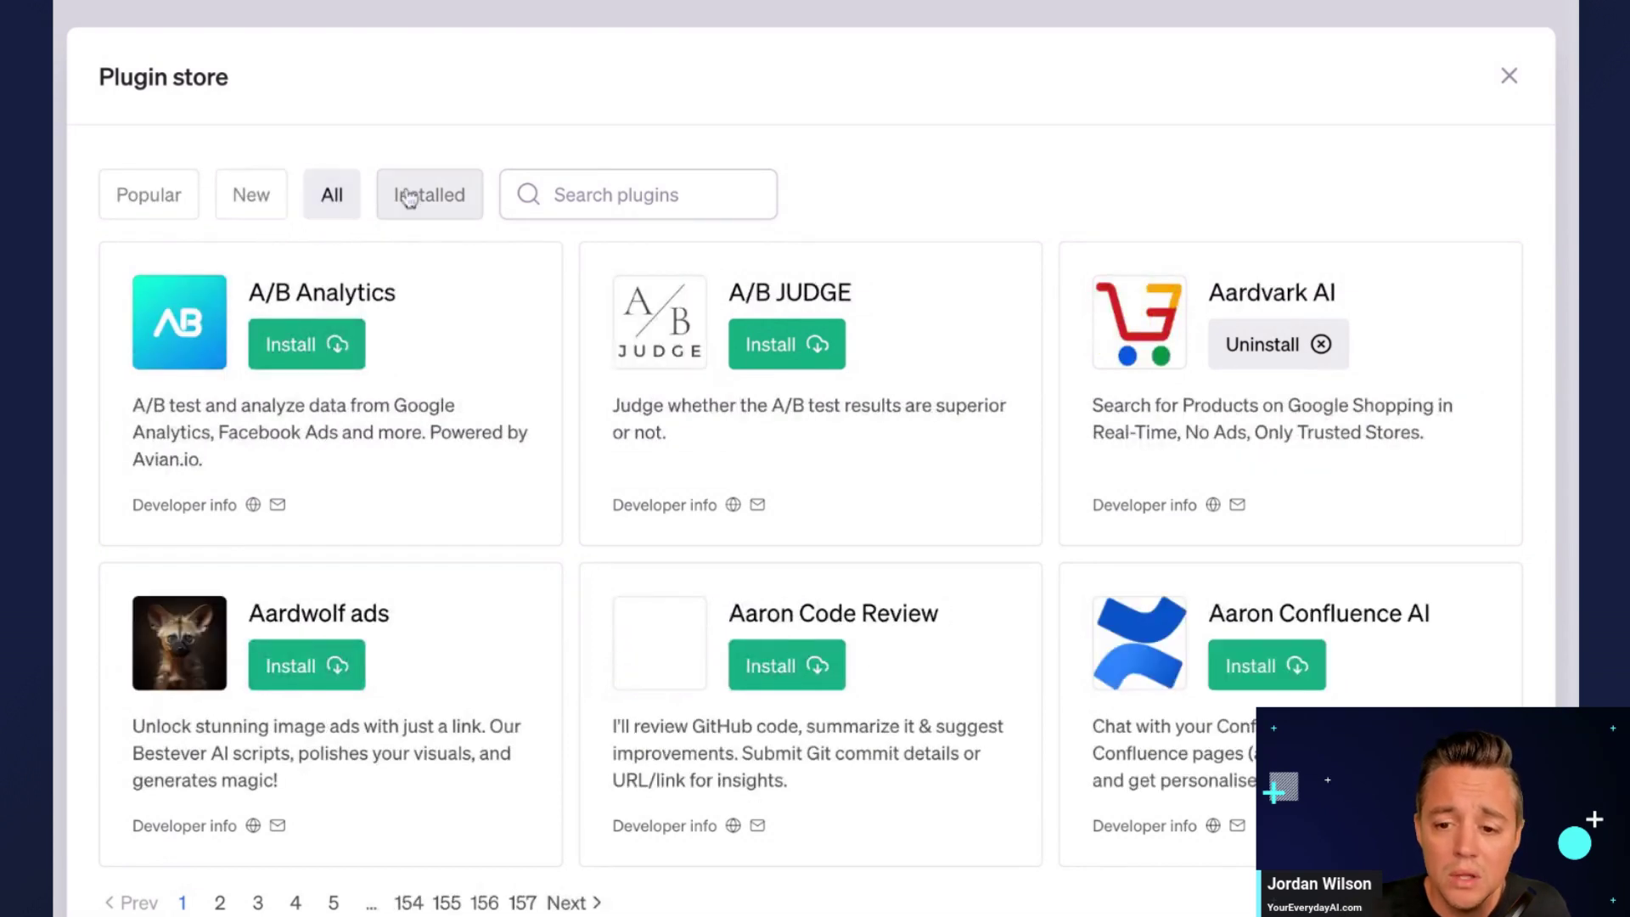
click(437, 196)
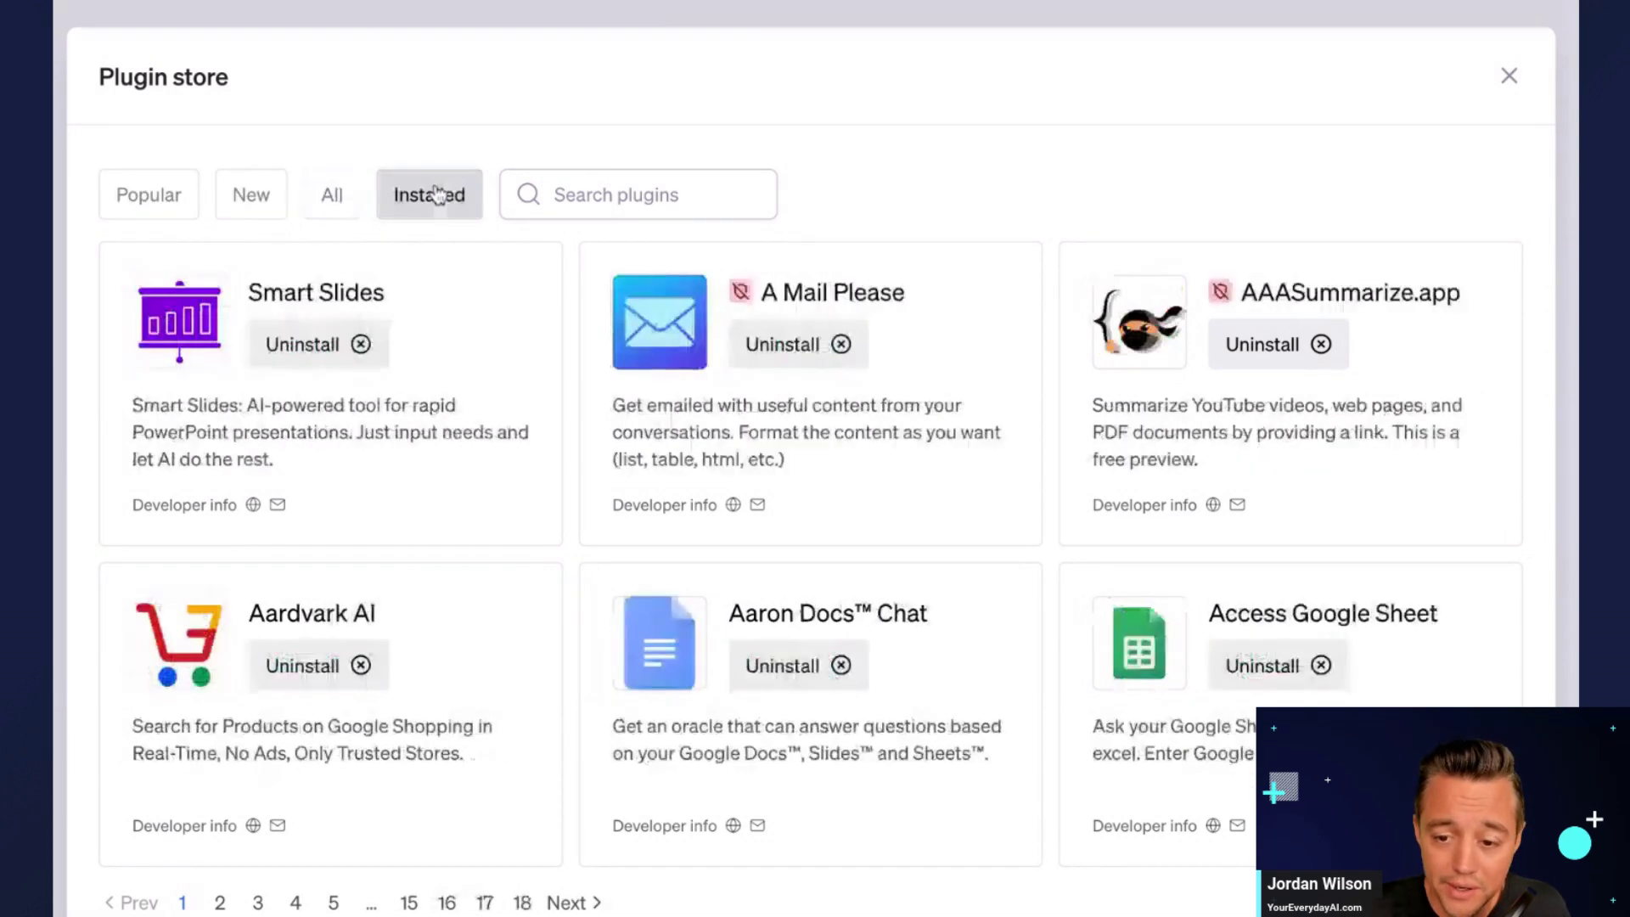
click(323, 204)
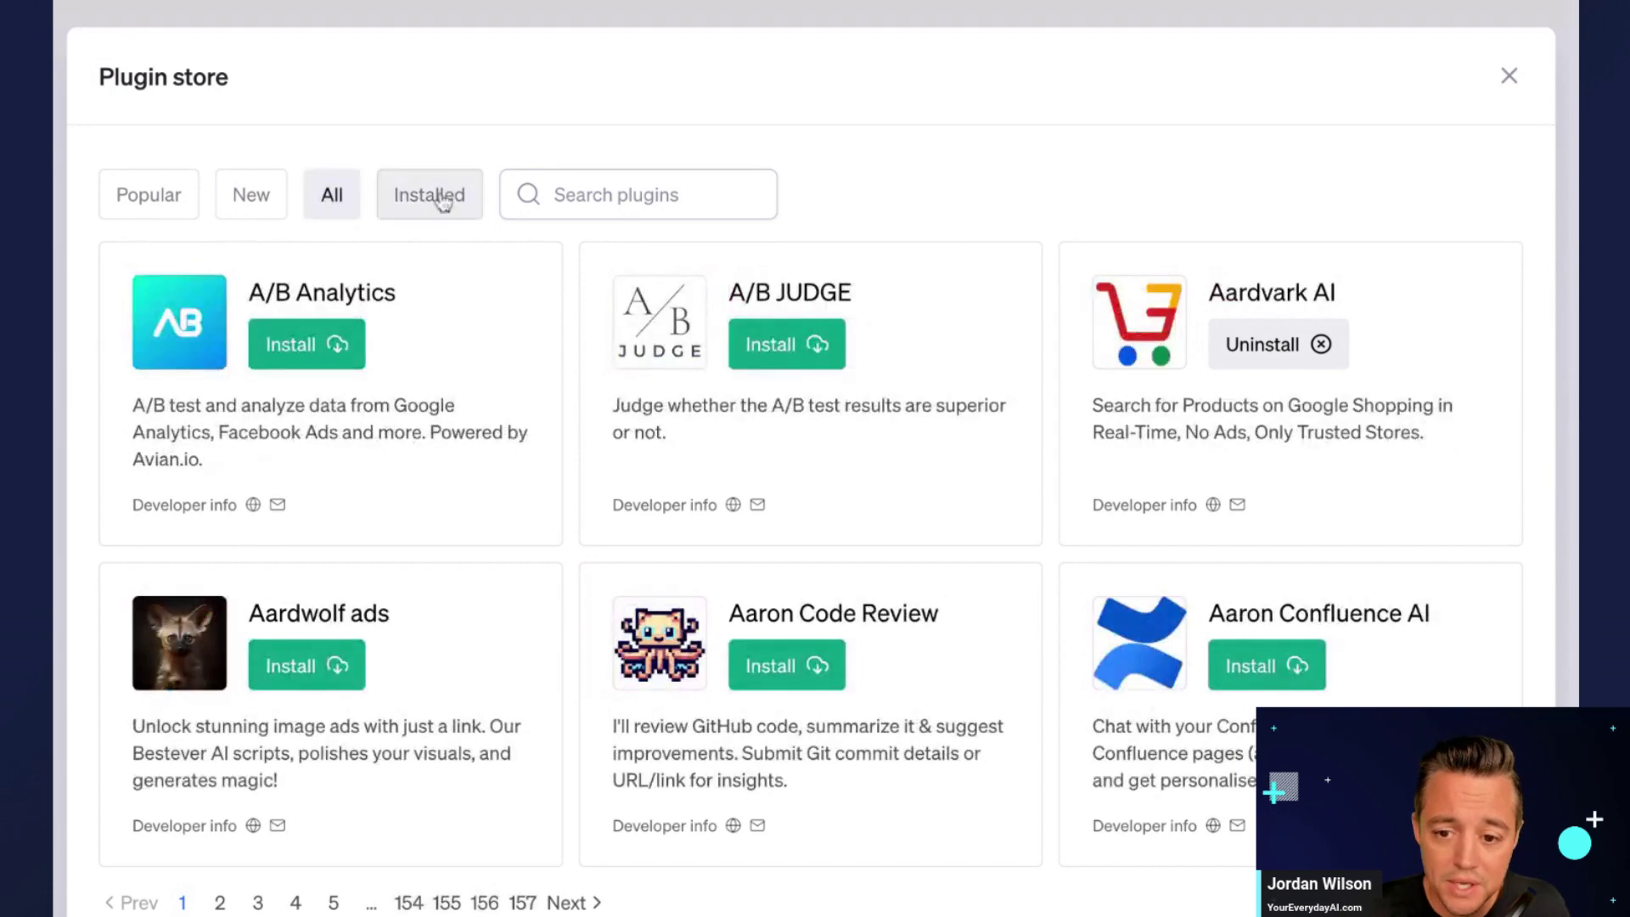
click(420, 202)
scroll(497, 403, down, 1)
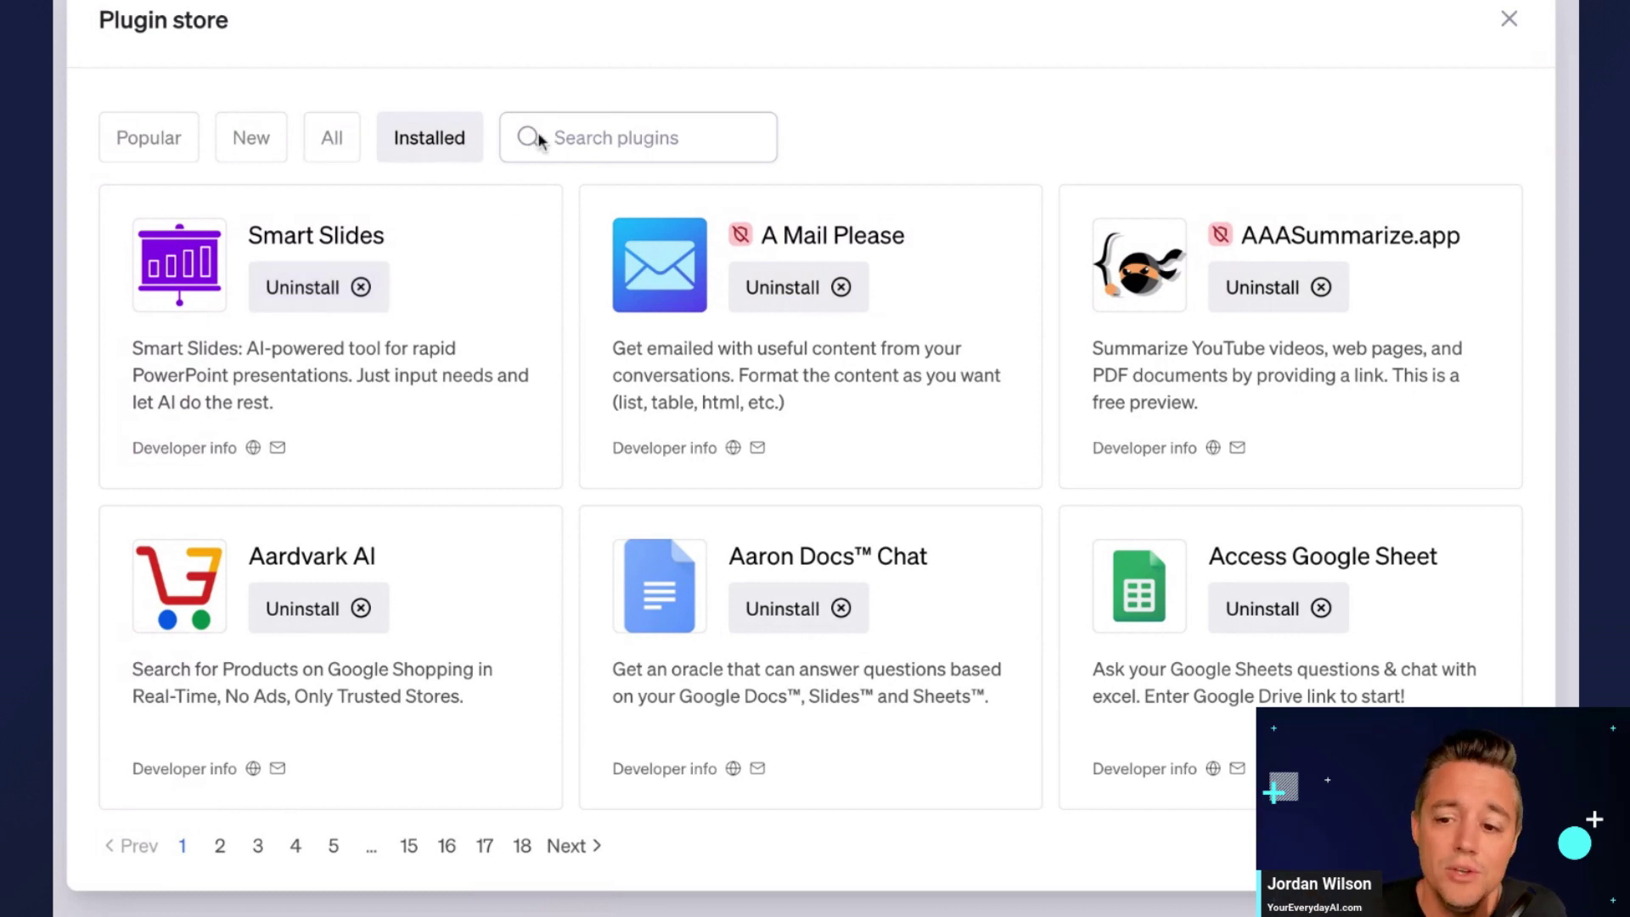
- Search plugins for 'travel' through page 3, then search 'sho' for shopping and clear the search
click(597, 128)
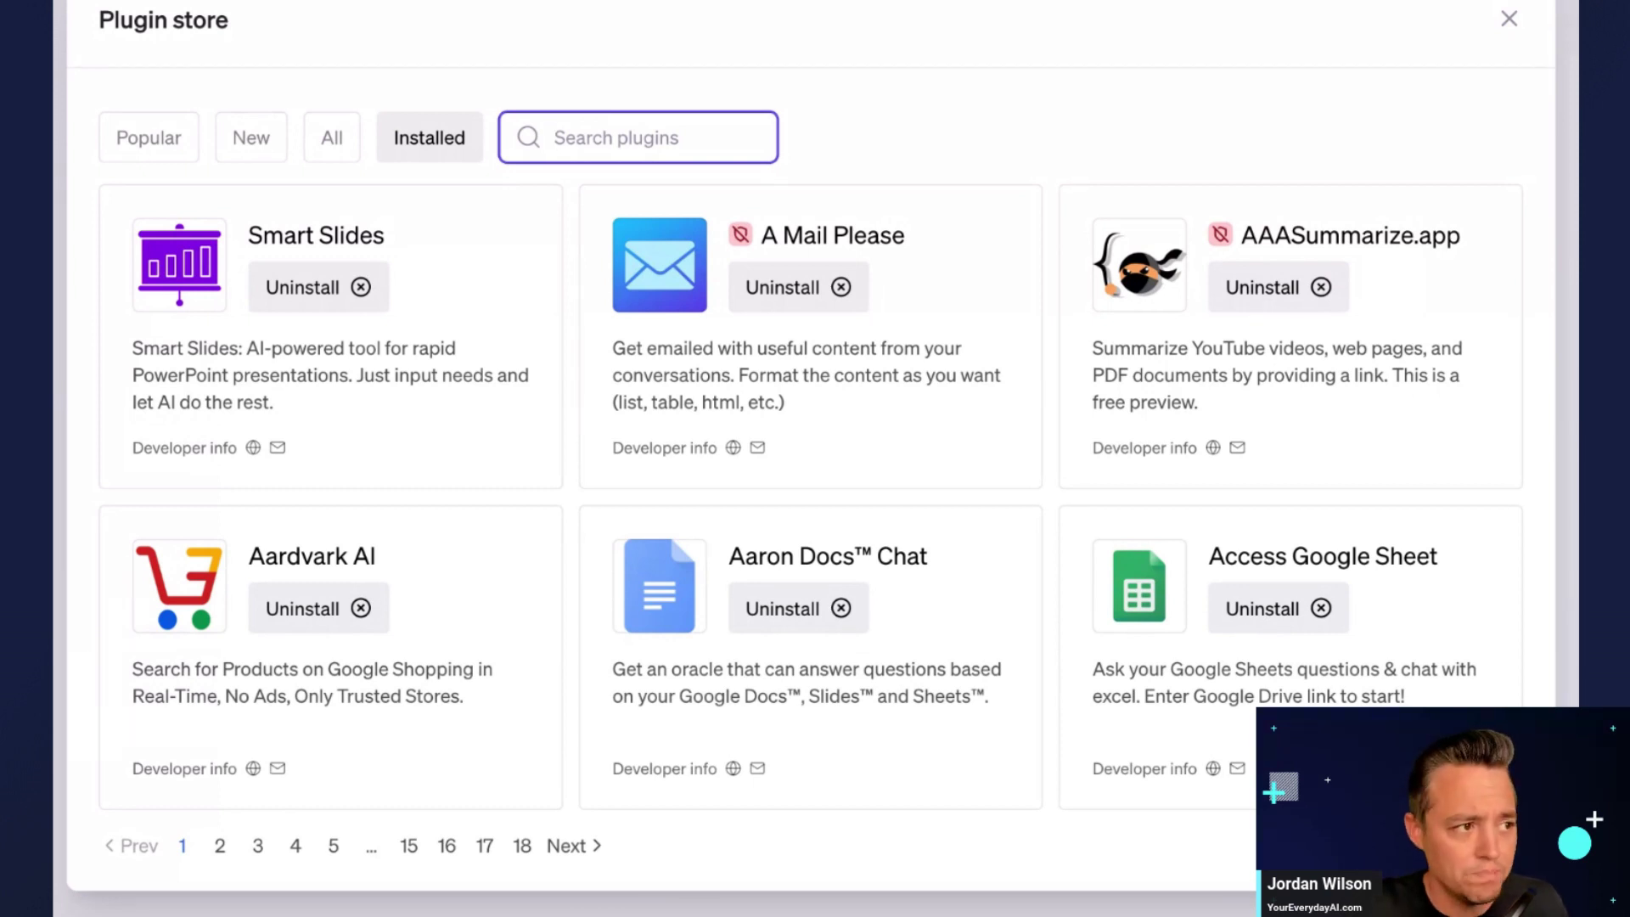
text(trave)
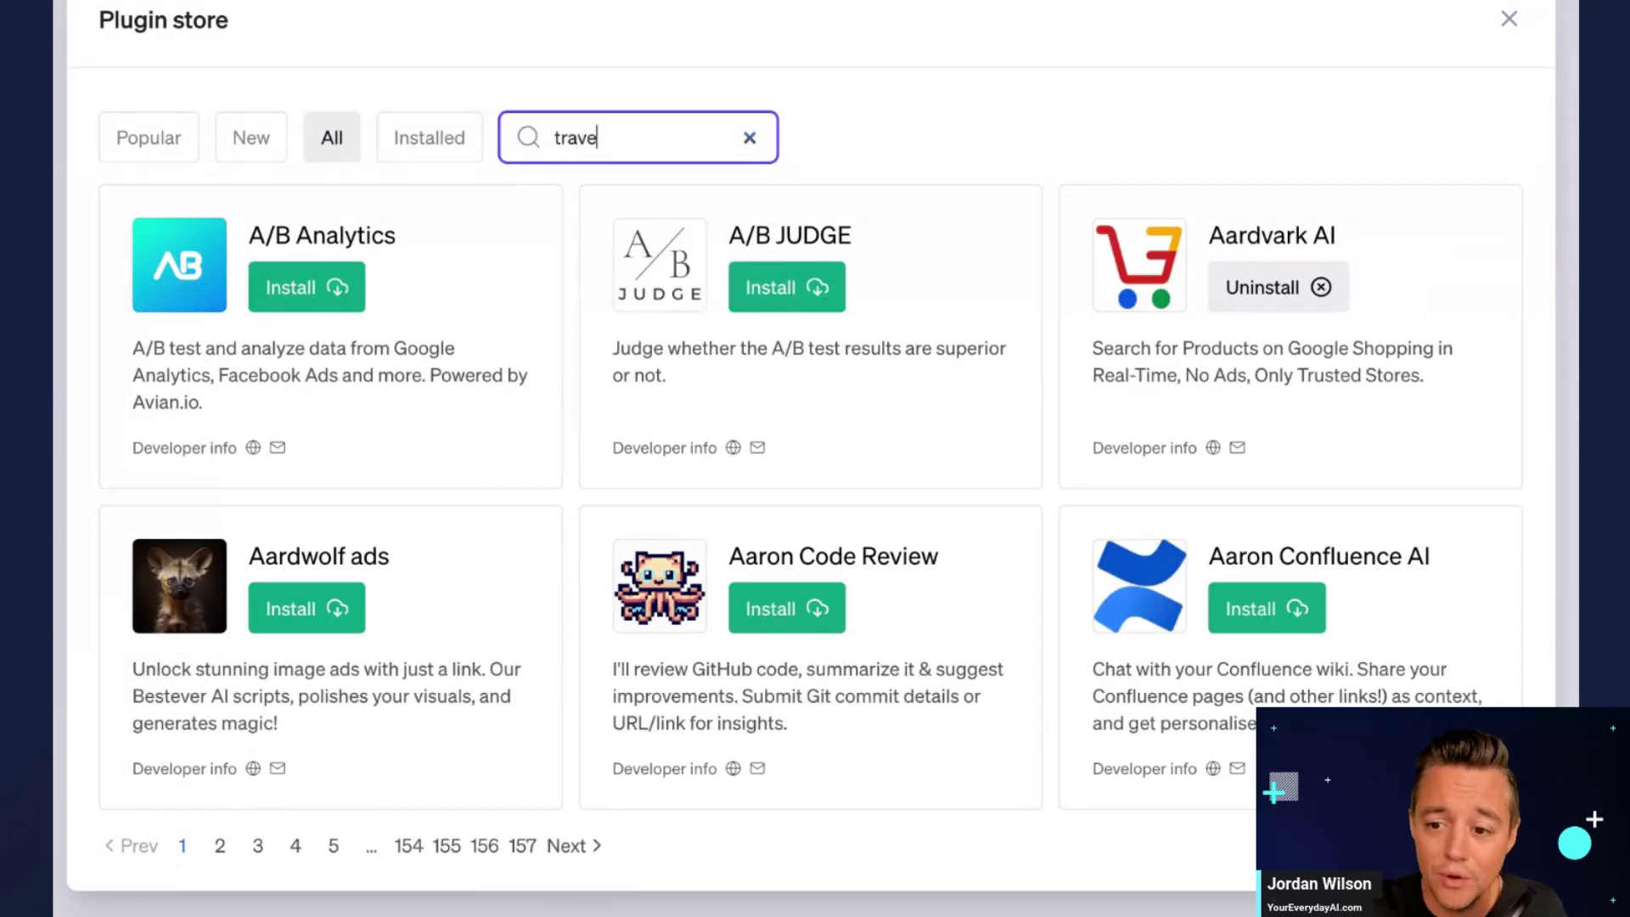
text(l)
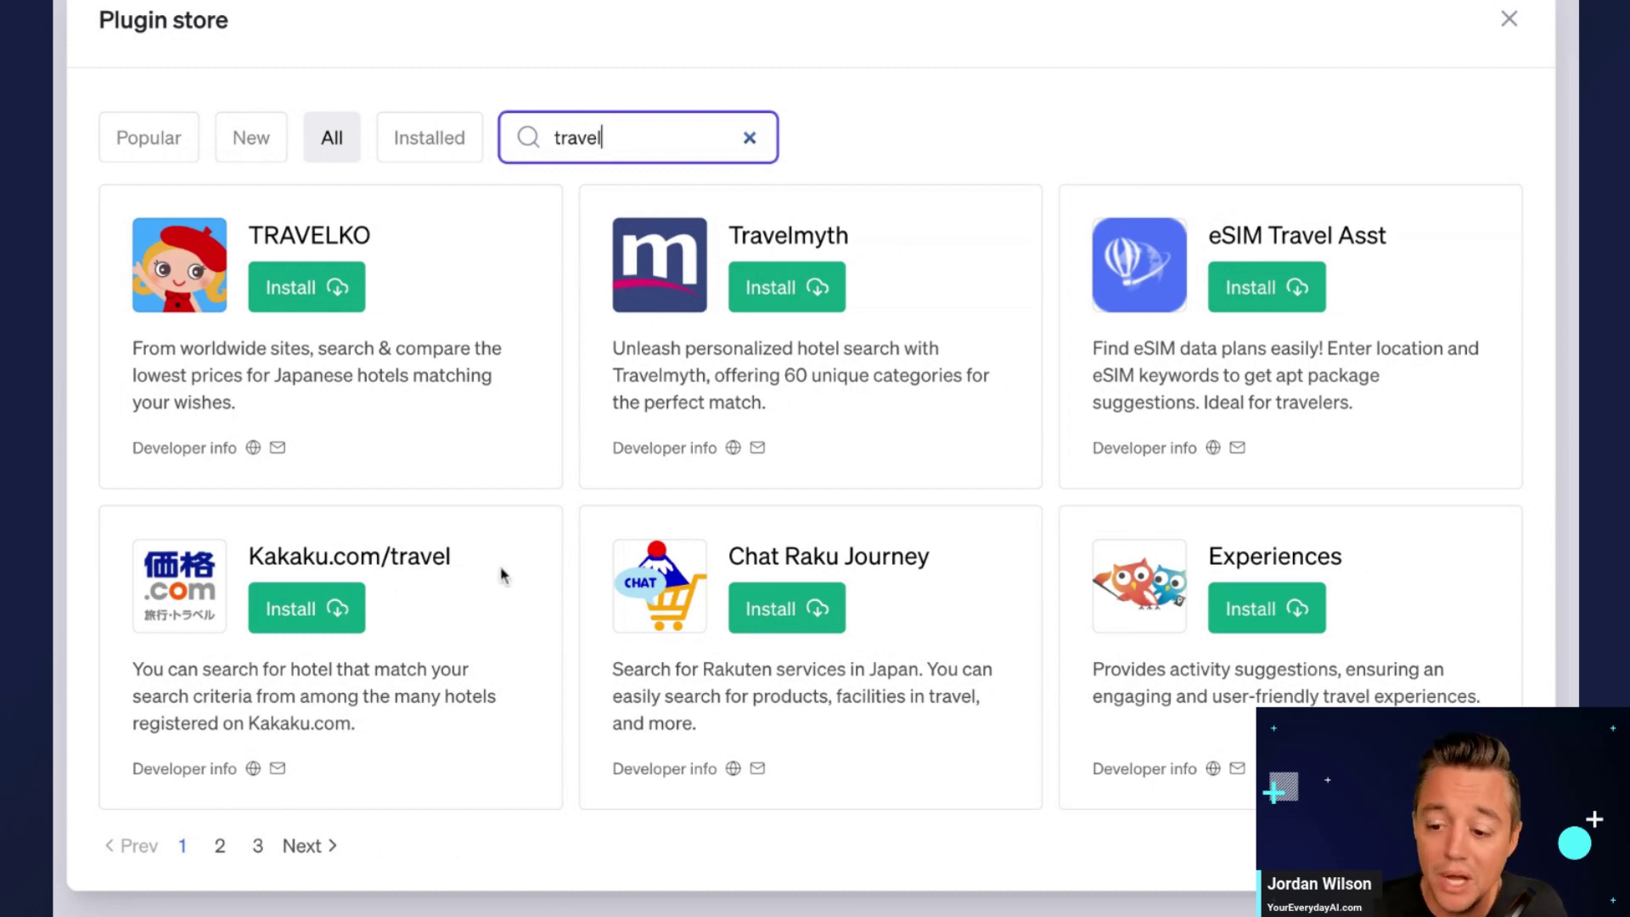
click(217, 847)
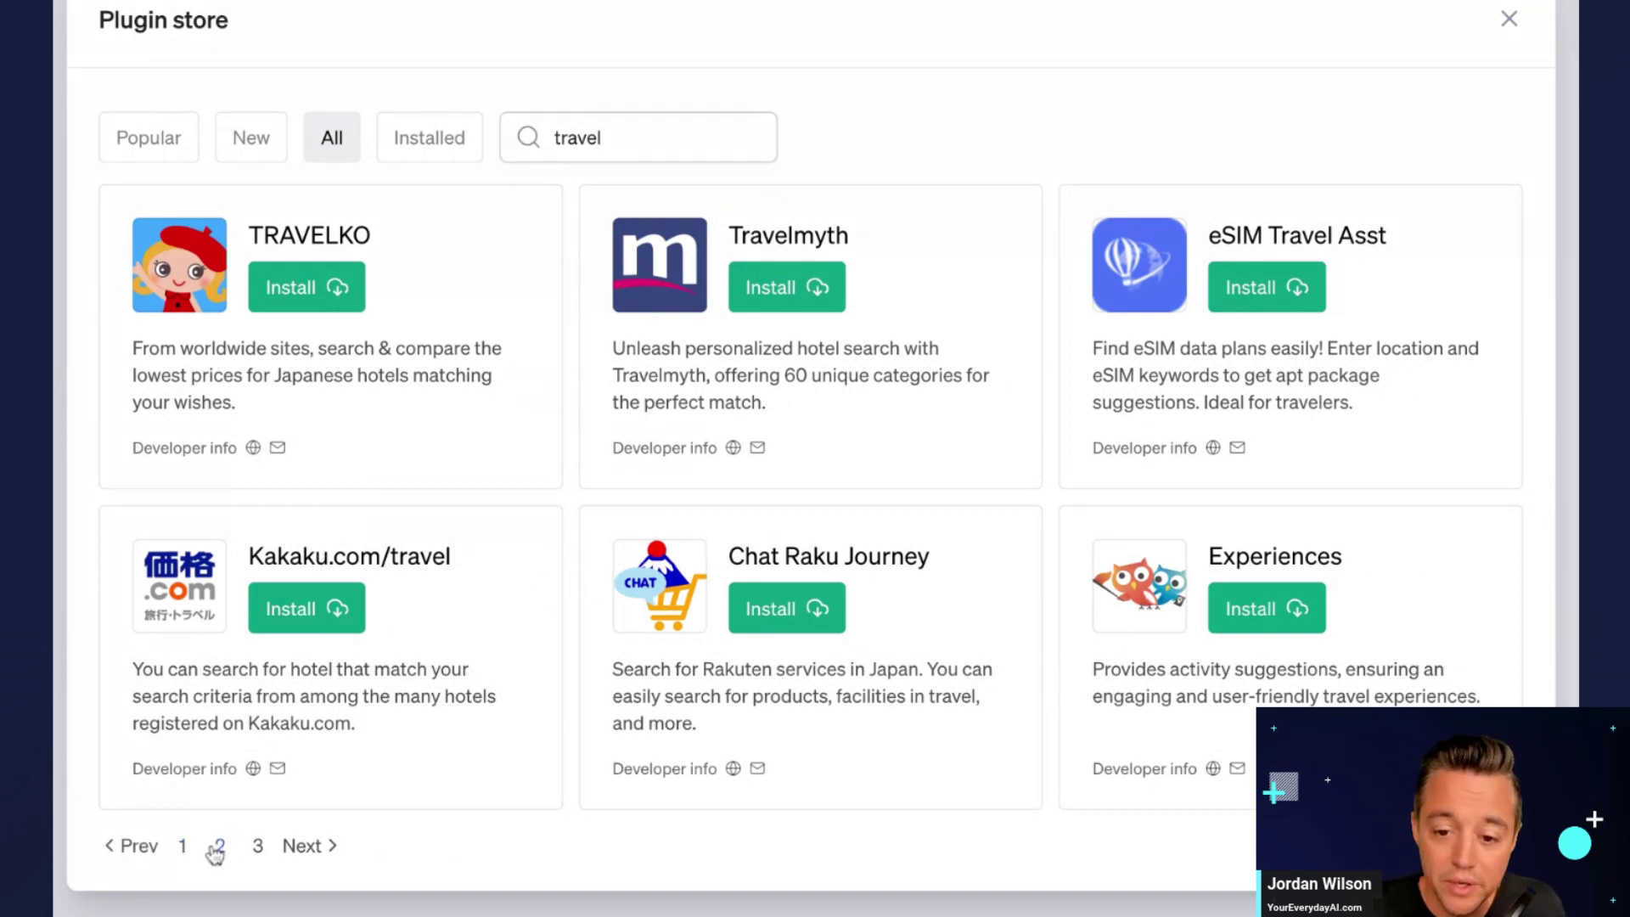
click(257, 846)
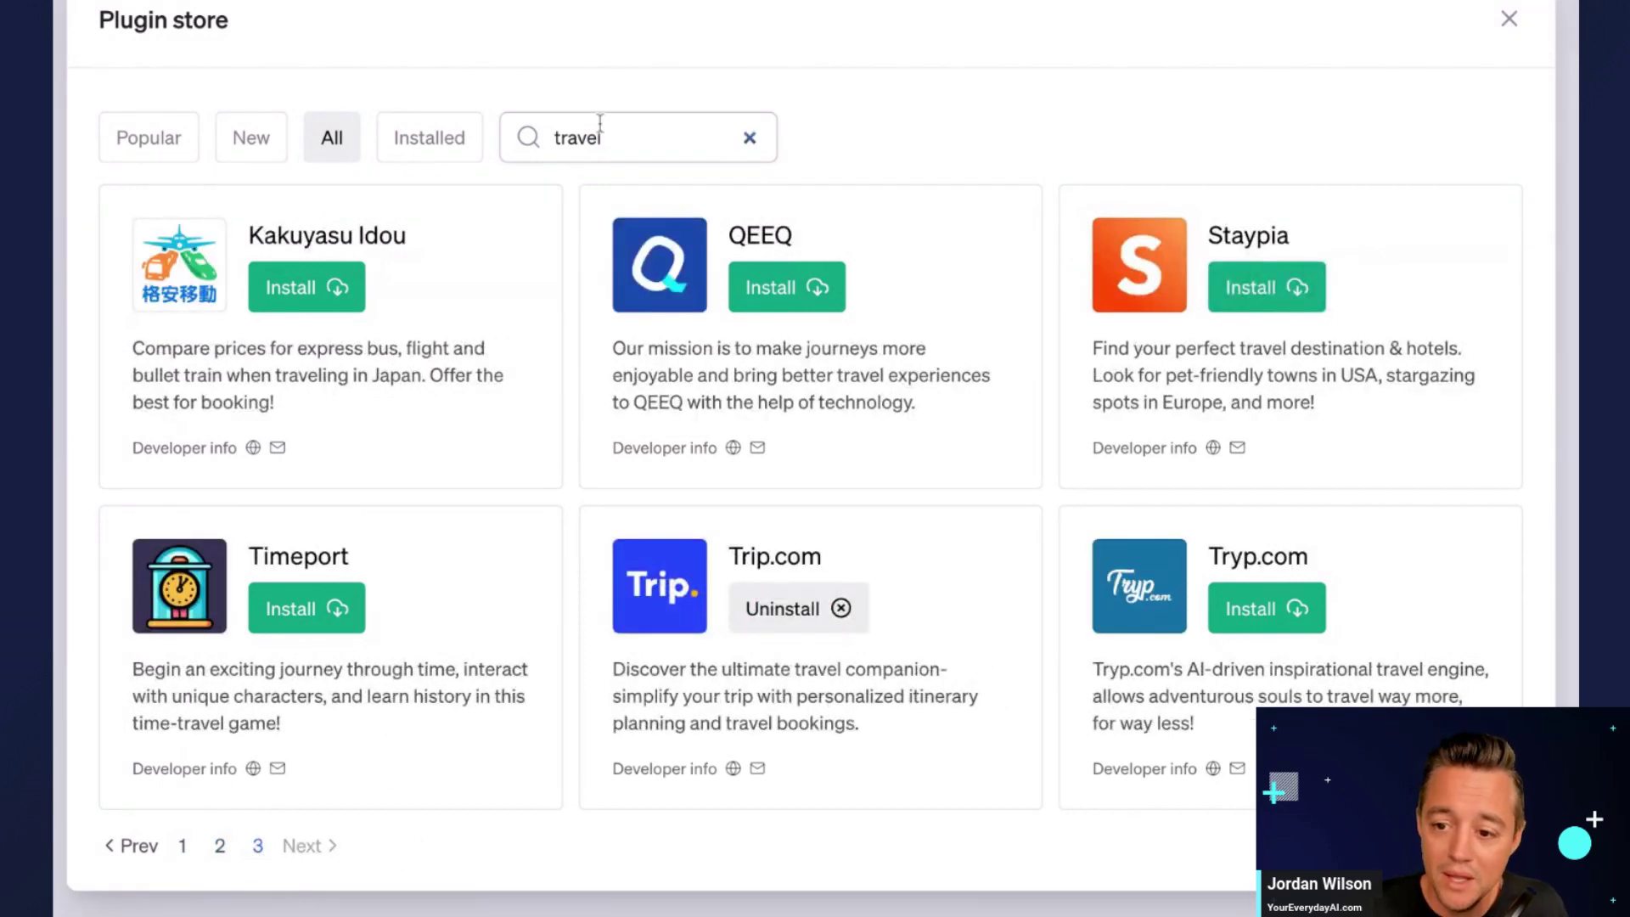
double_click(602, 131)
text(shopping)
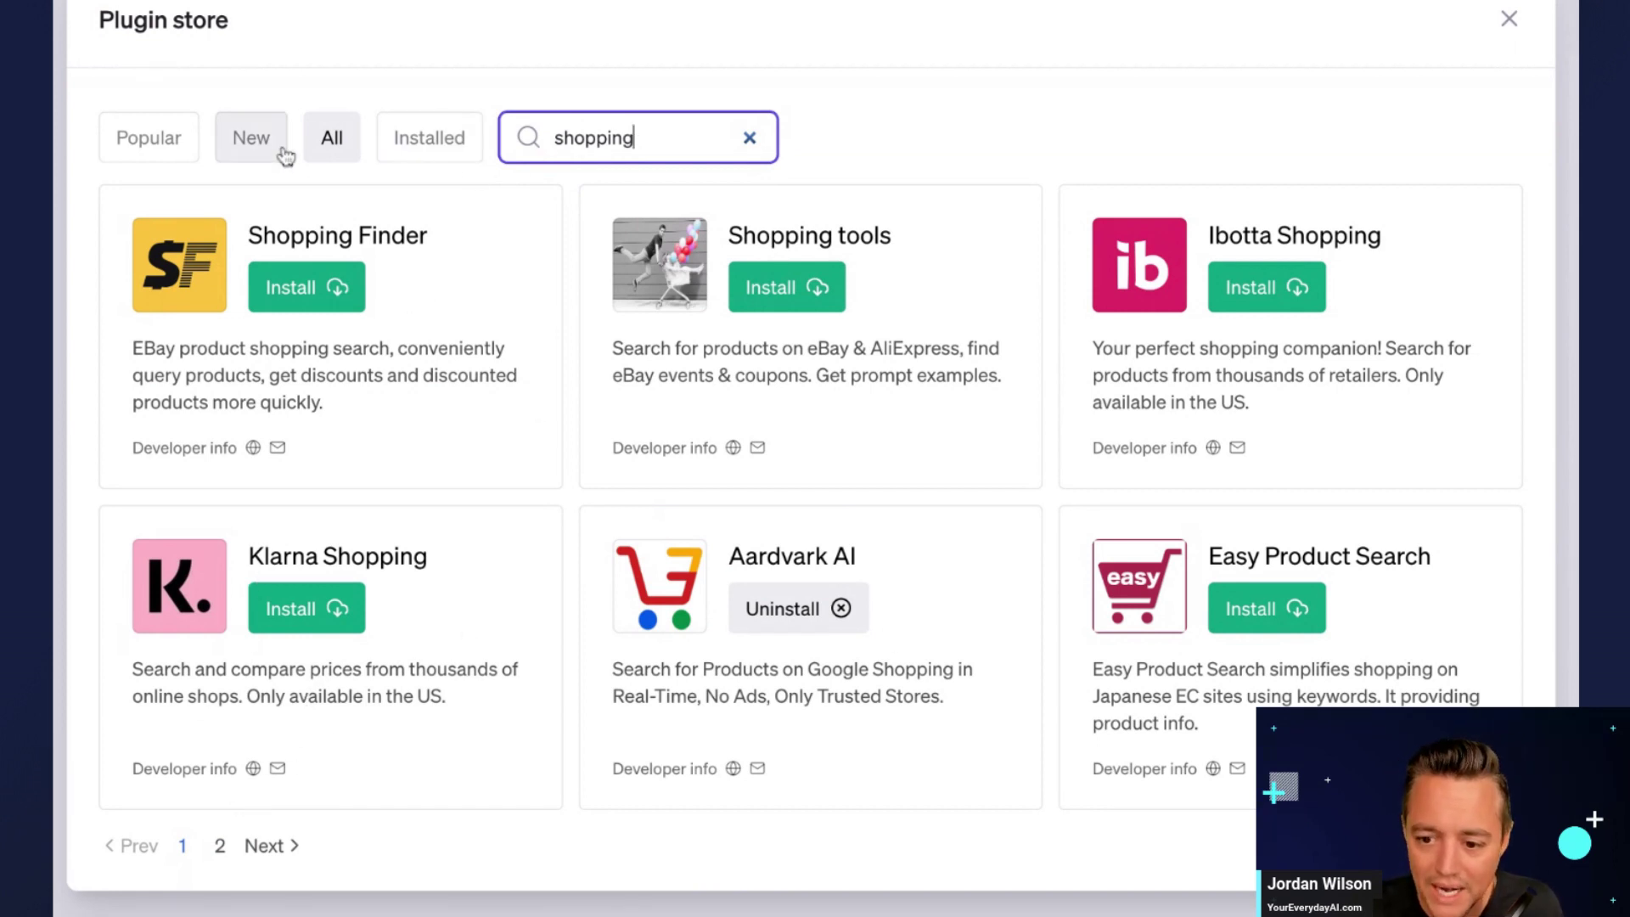
click(750, 139)
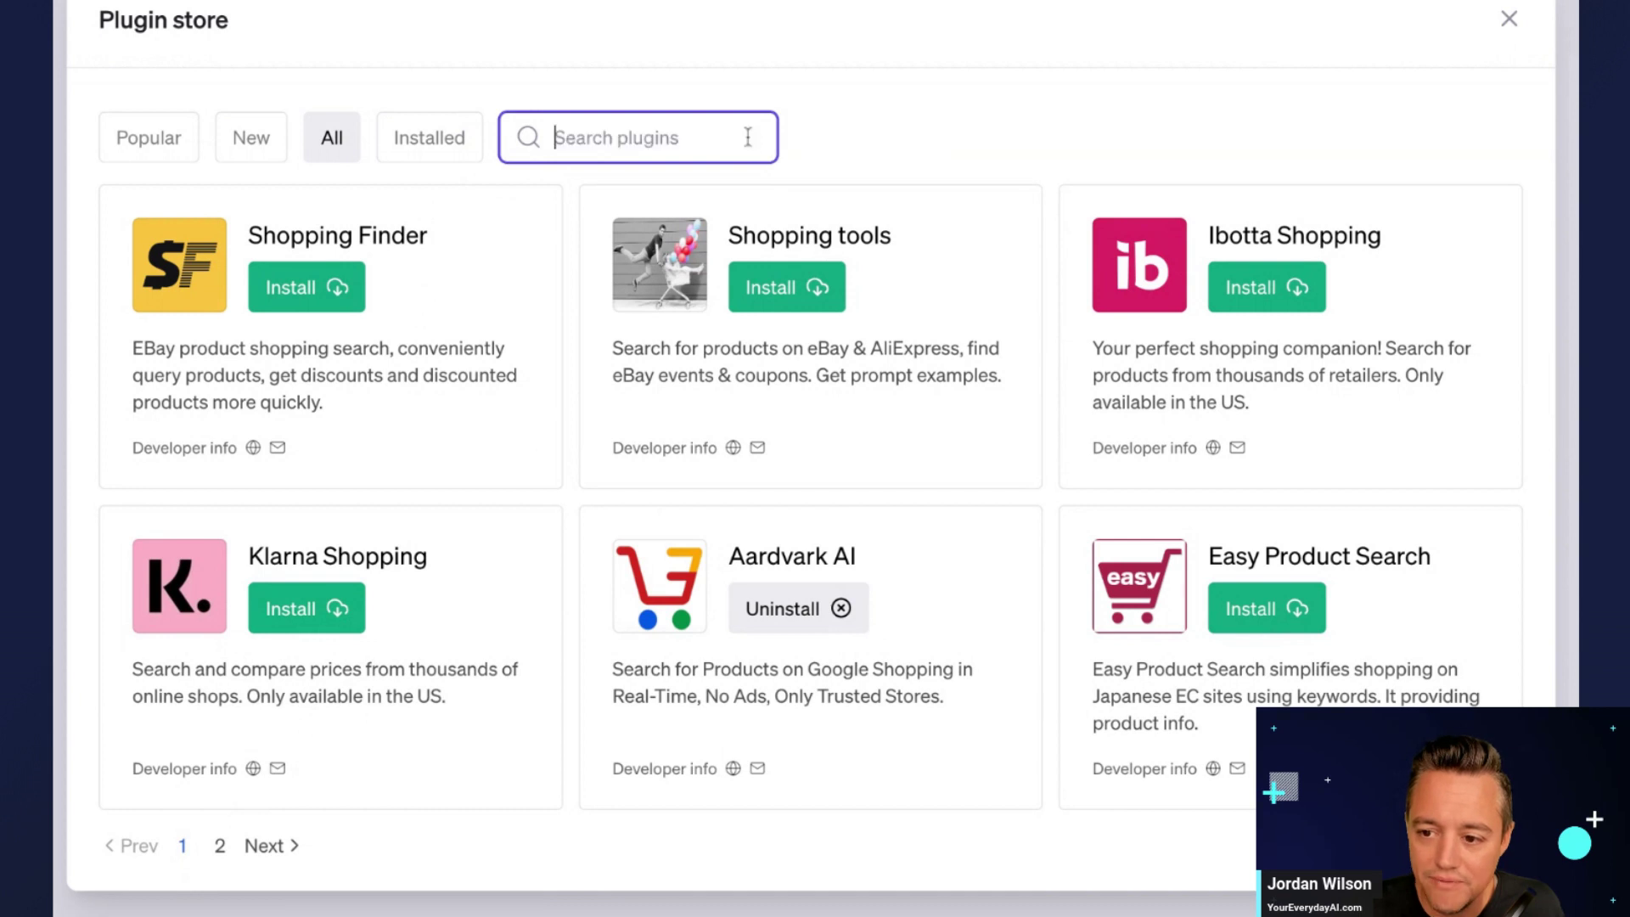
- Install the Earth plugin from page 2 of Popular plugins and close the store
click(130, 136)
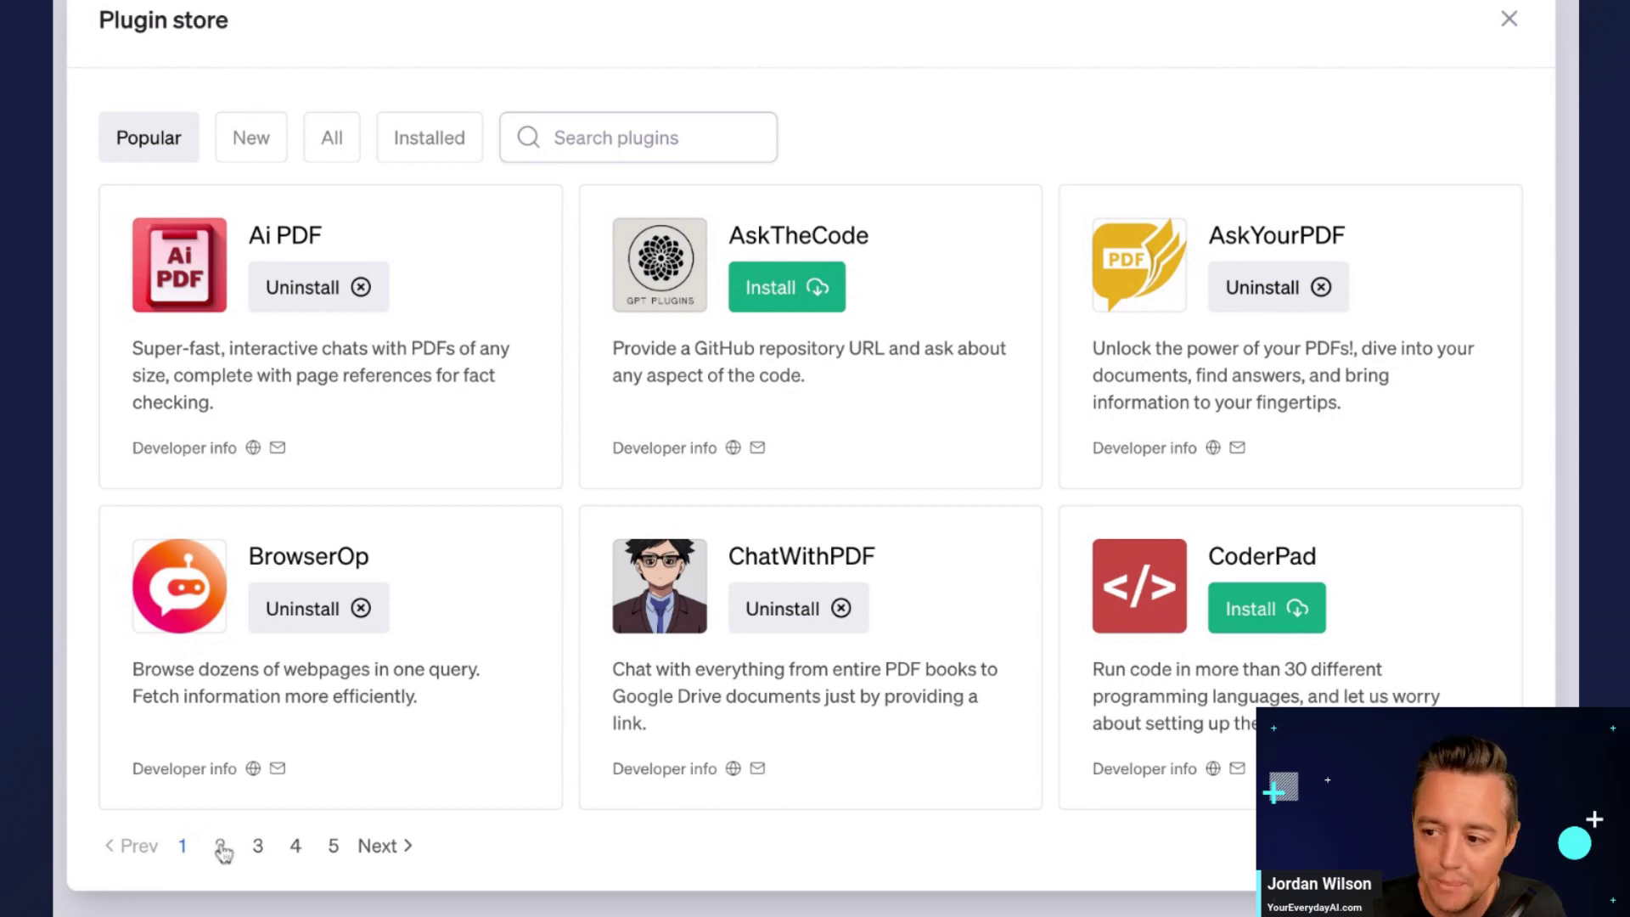
click(221, 847)
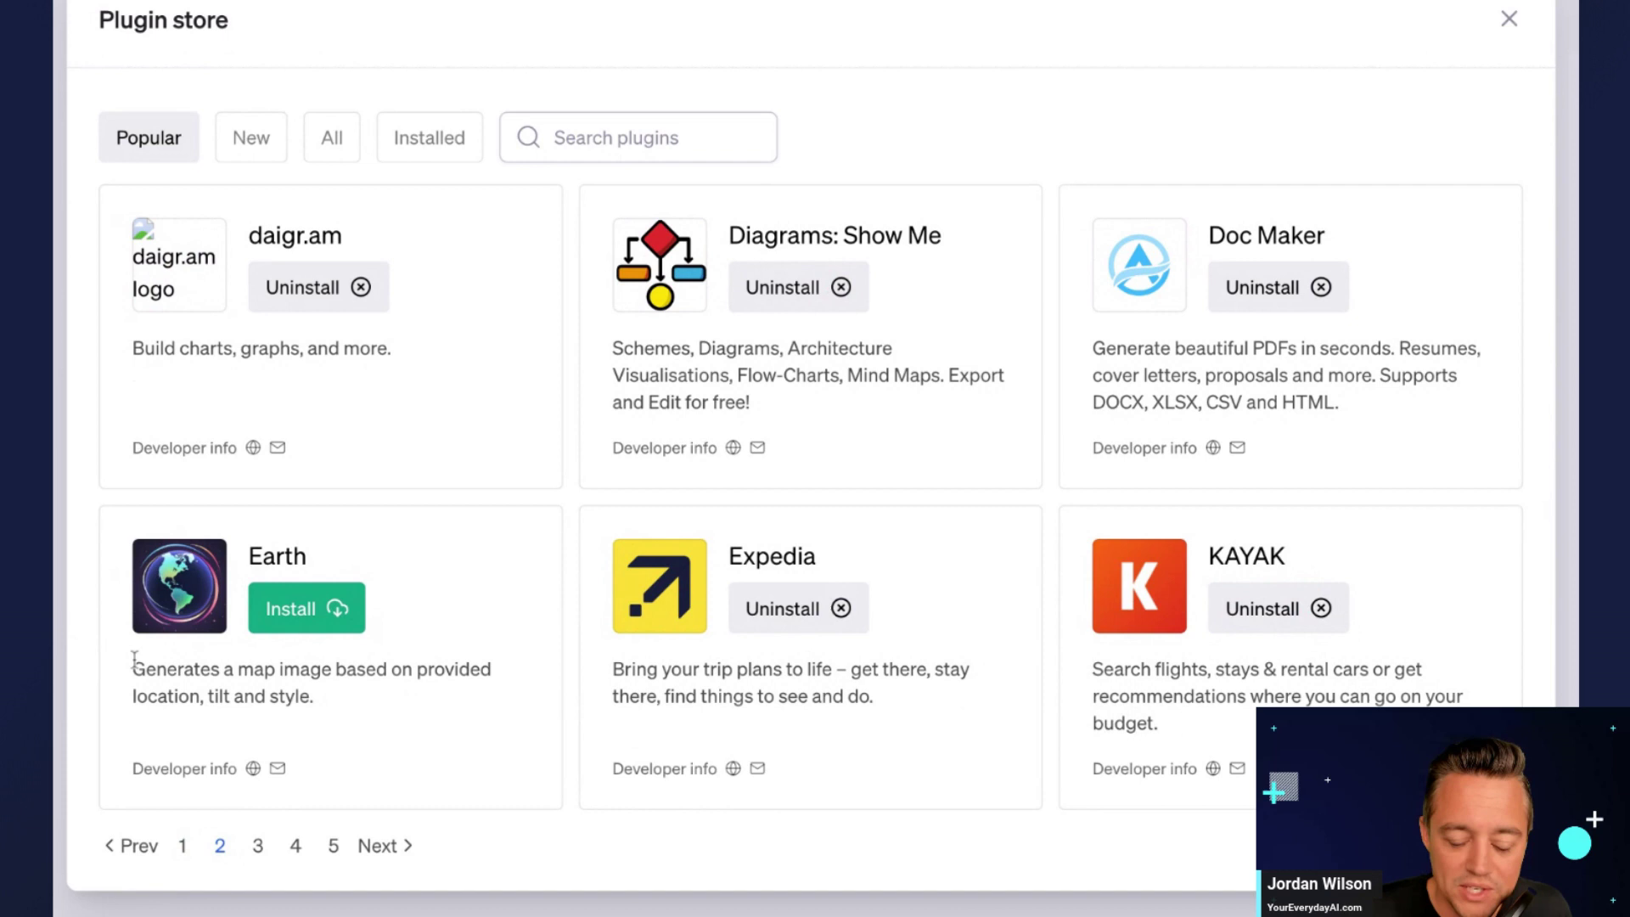
drag(133, 662, 301, 696)
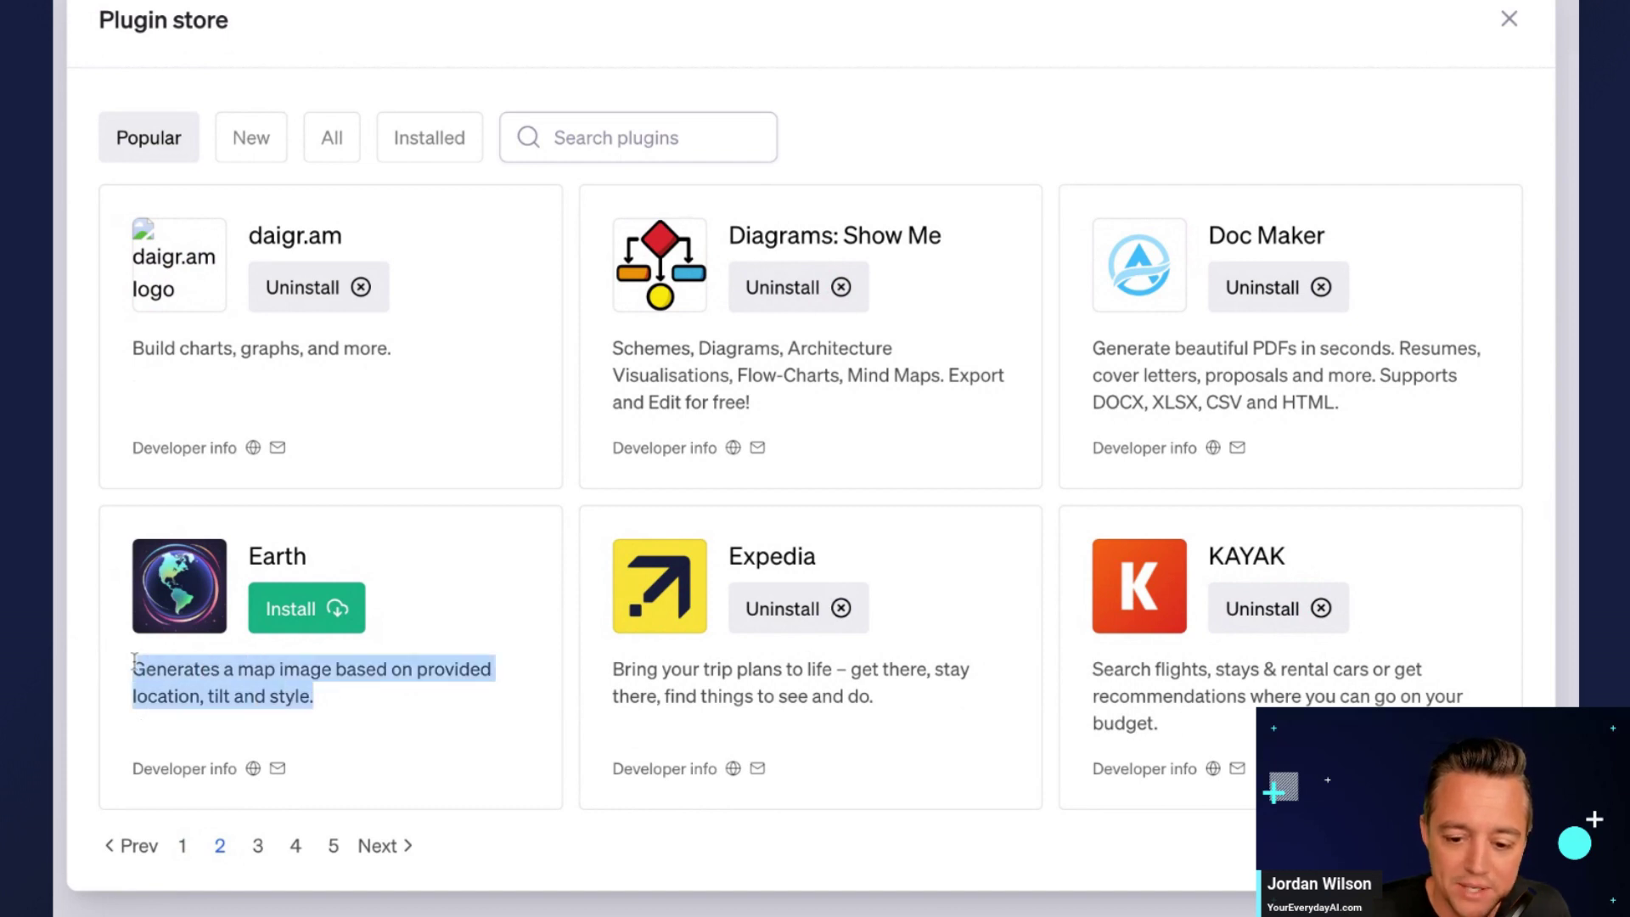
click(316, 621)
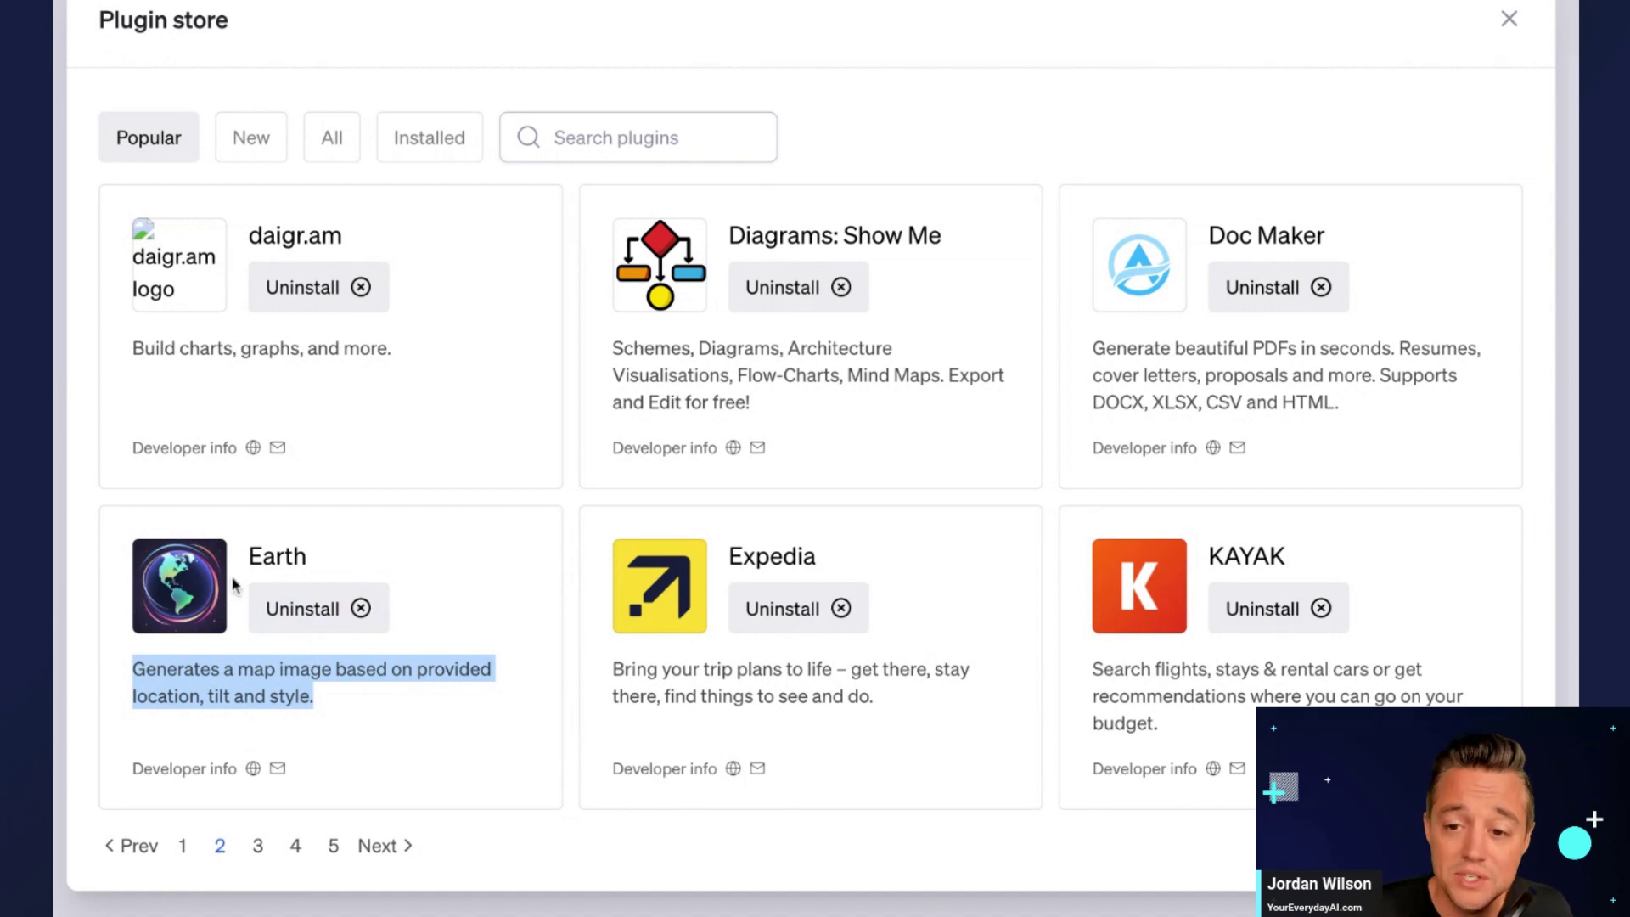
scroll(682, 557, up, 1)
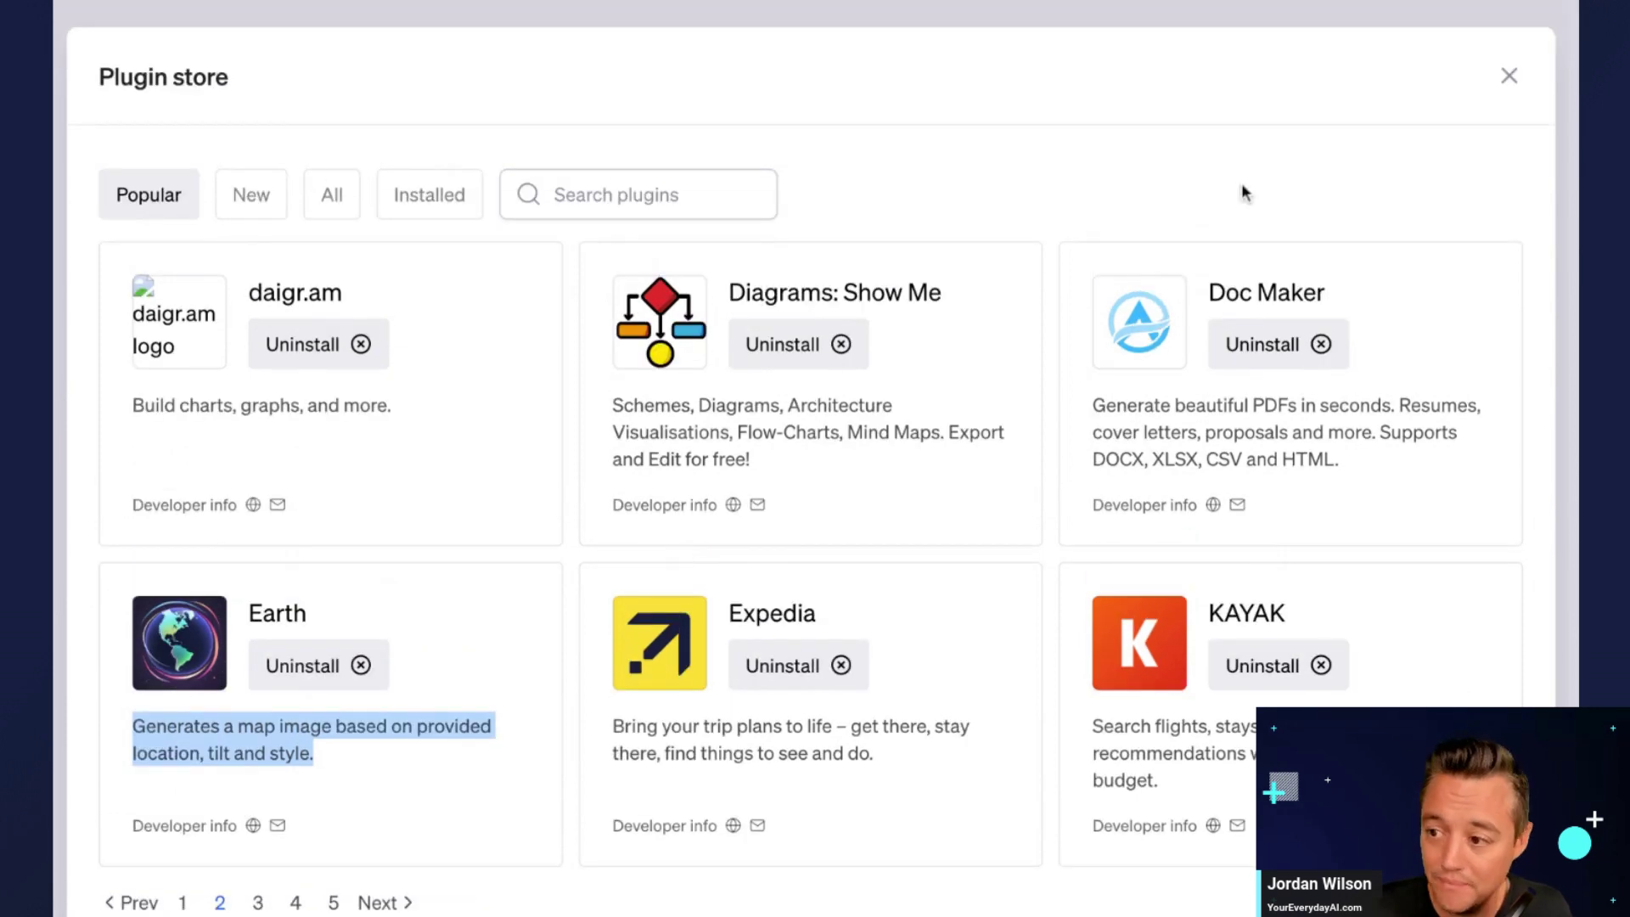
click(1513, 77)
- In the plugin dropdown, uncheck YouTube Summaries and check Earth instead
click(781, 146)
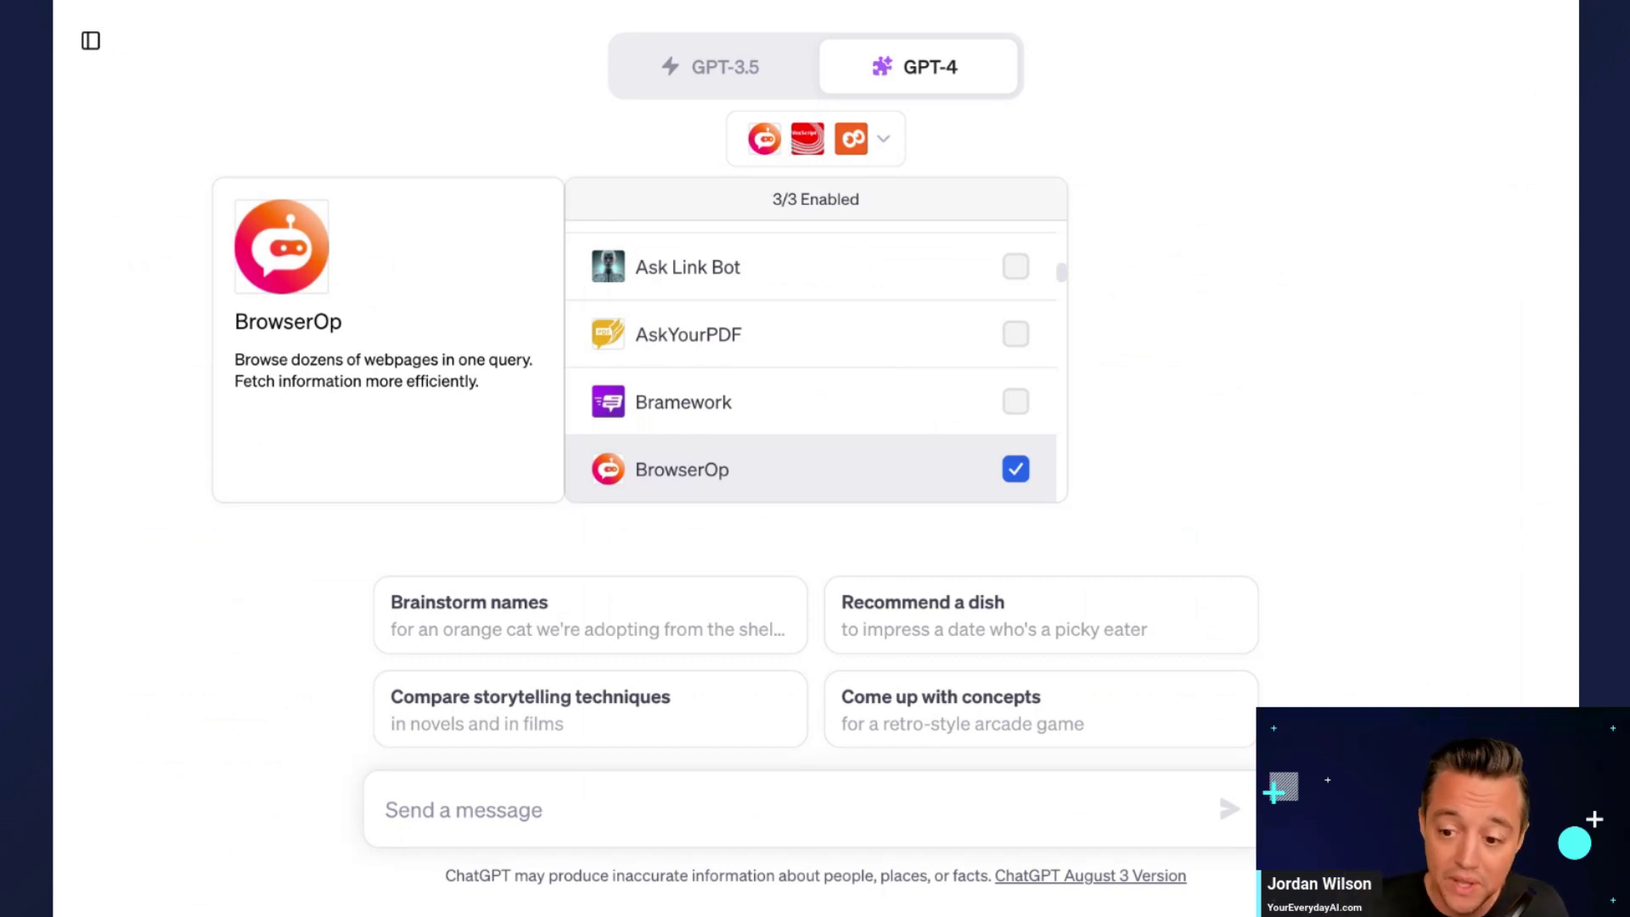
scroll(836, 340, up, 10)
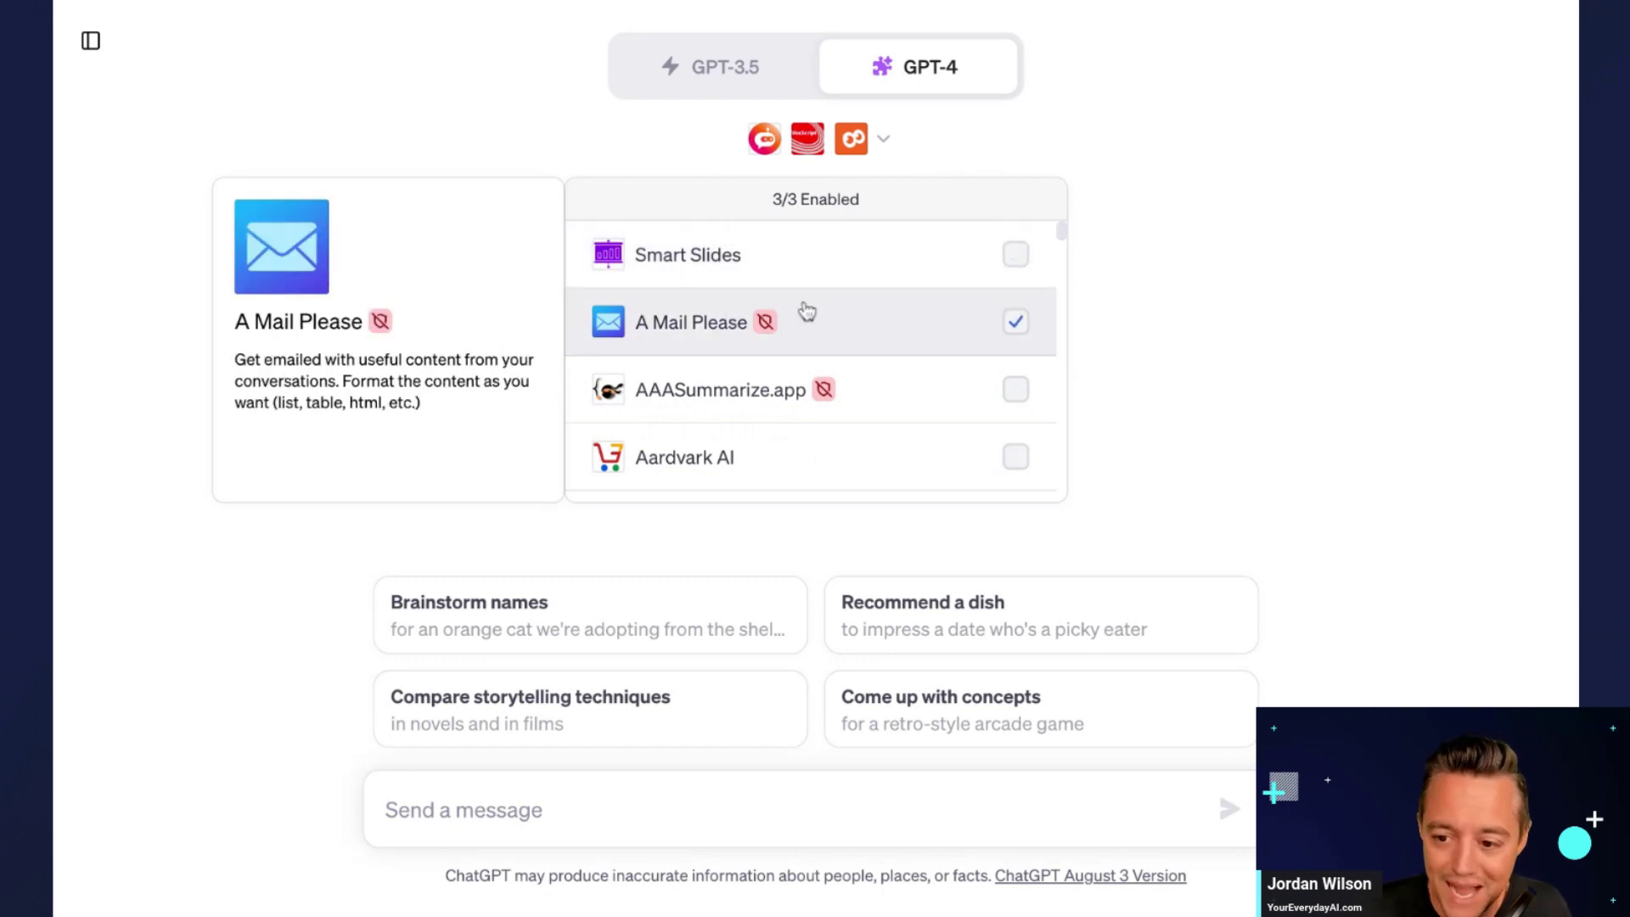
scroll(820, 309, down, 10)
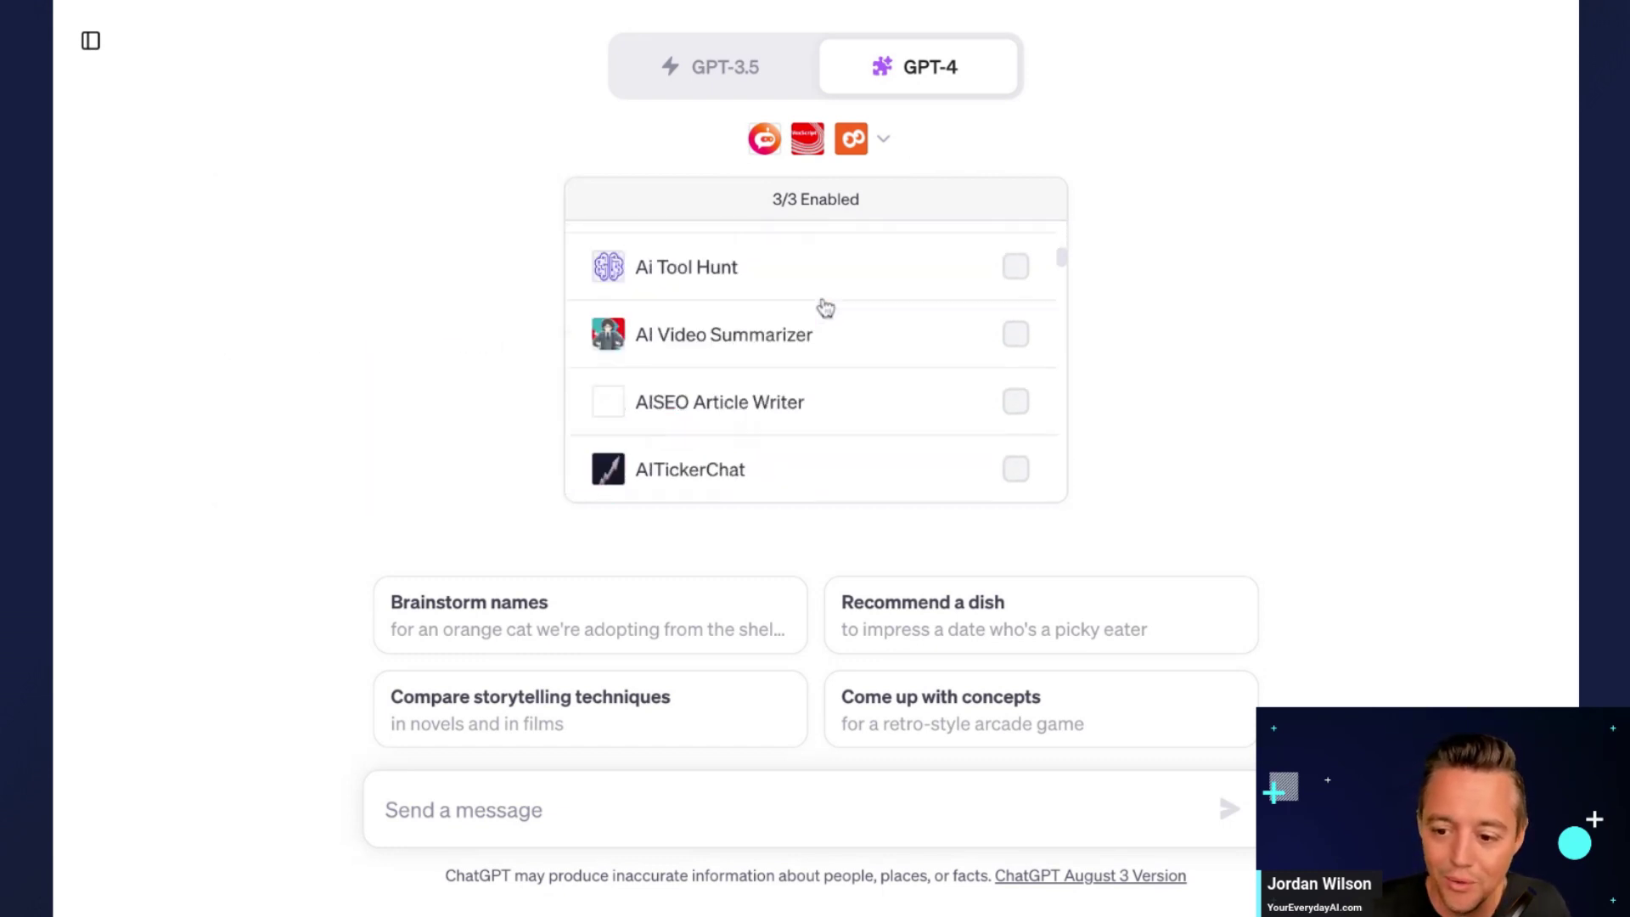
scroll(821, 309, down, 6)
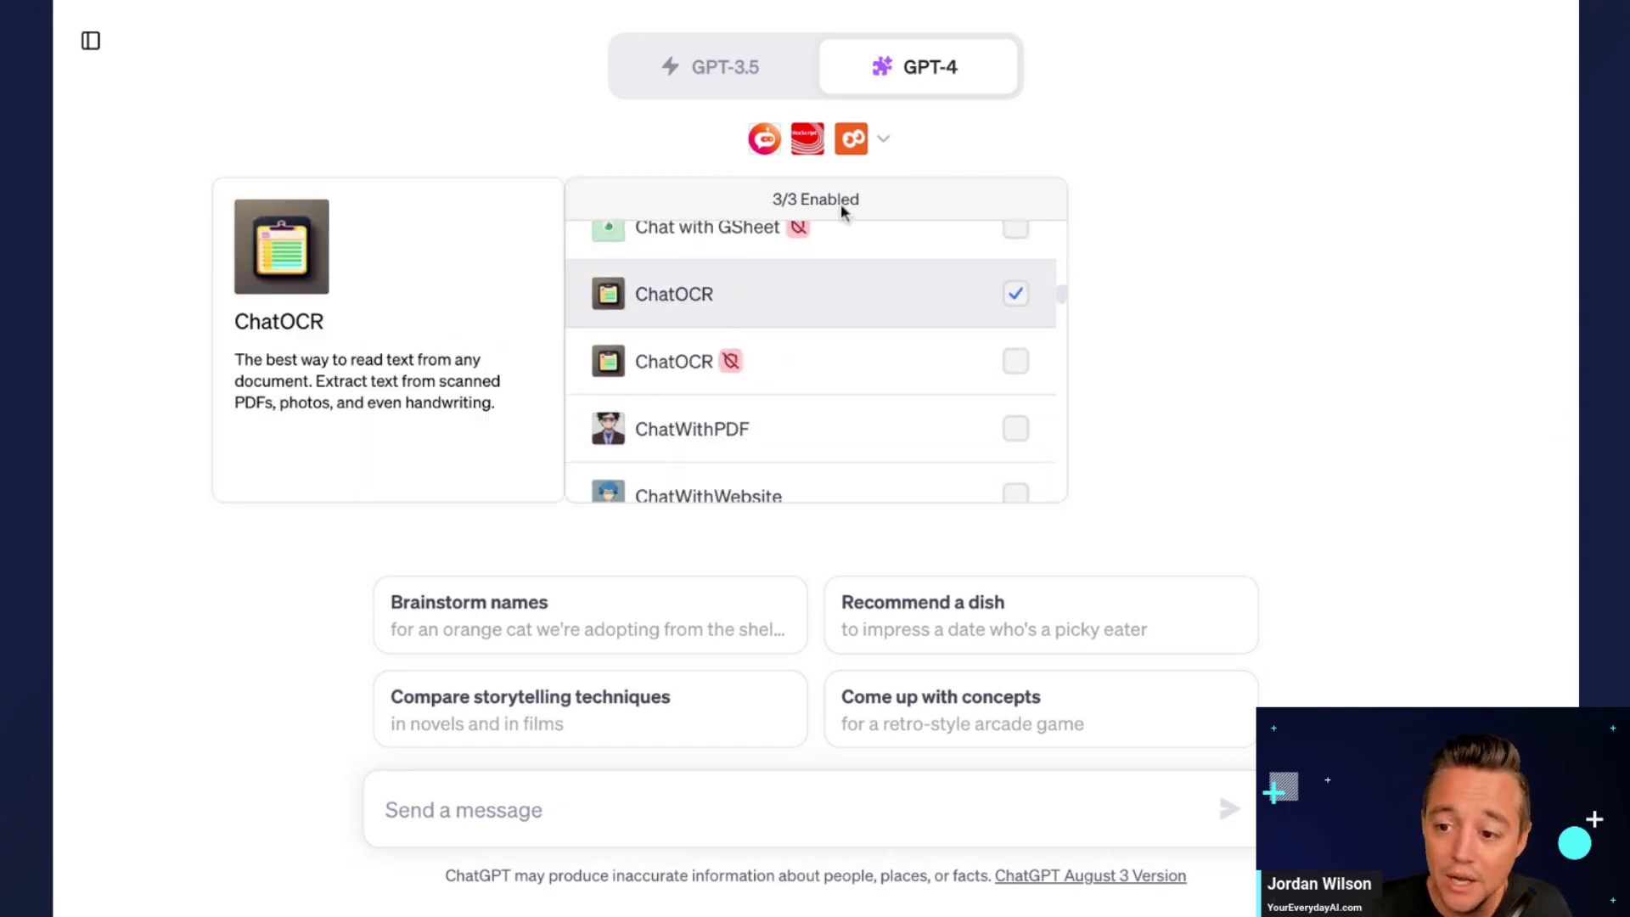
scroll(852, 305, down, 4)
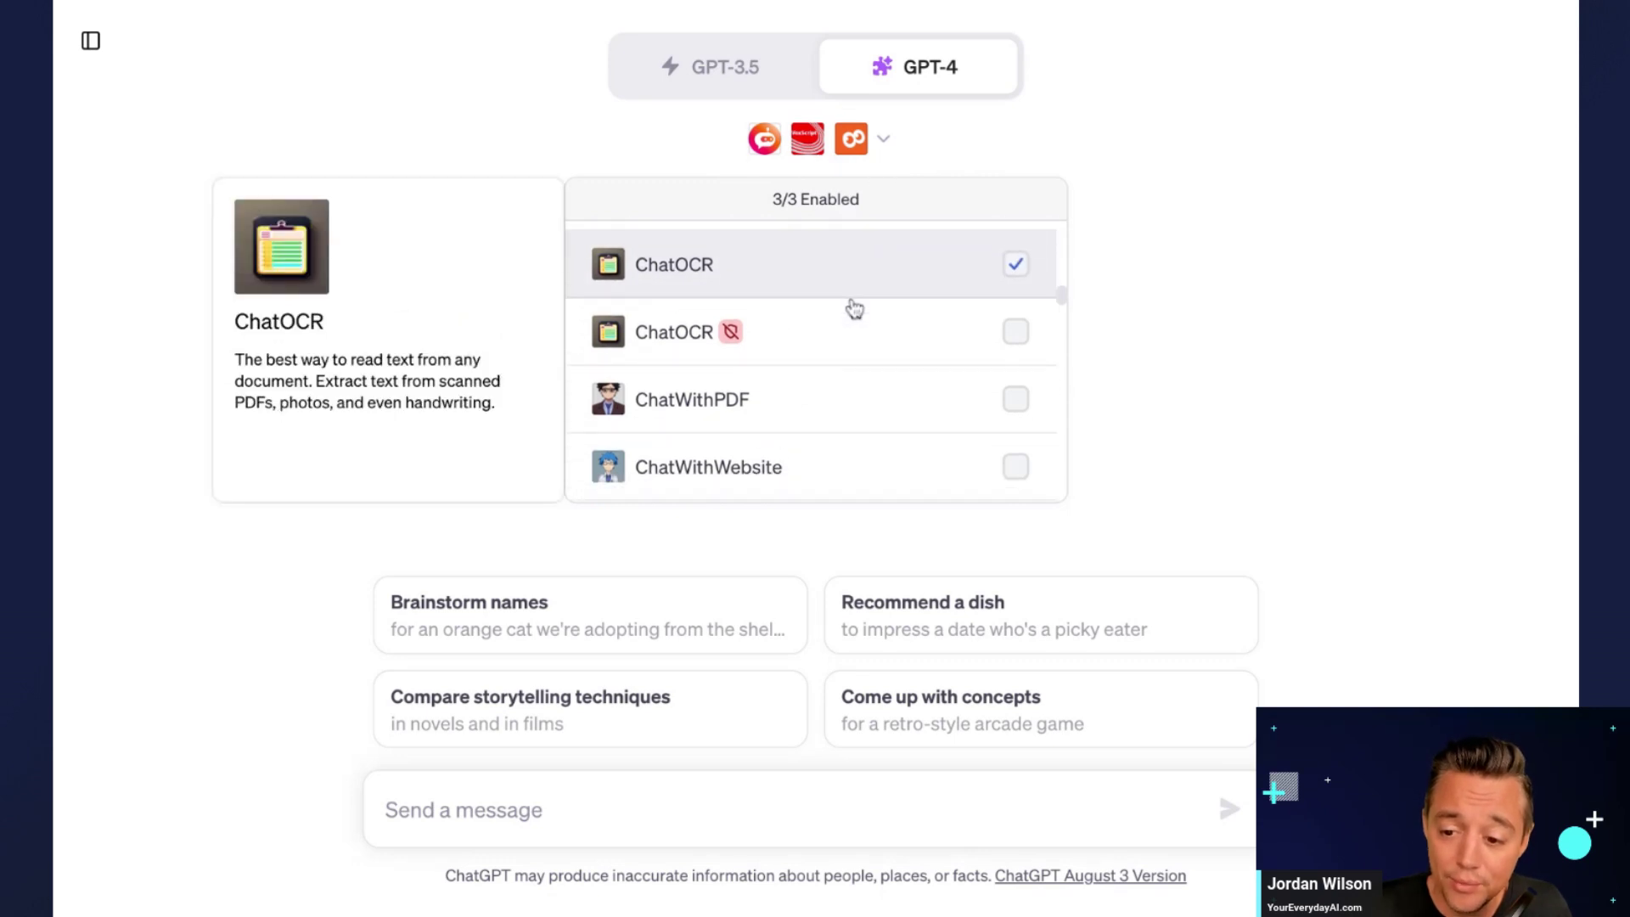
scroll(853, 313, down, 5)
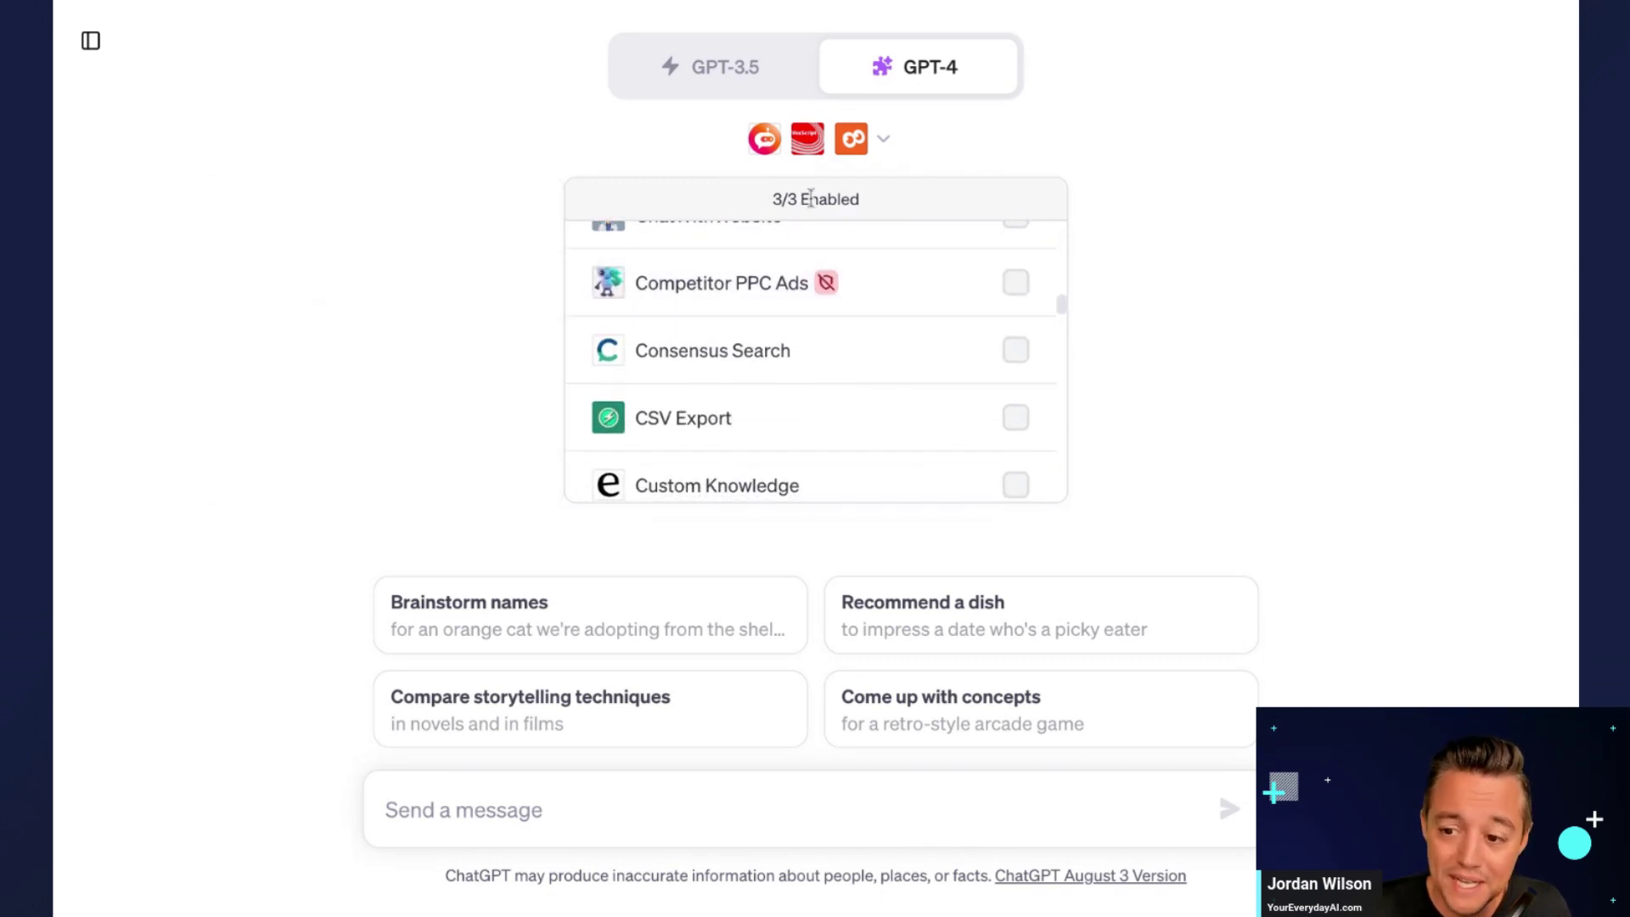
scroll(822, 371, down, 20)
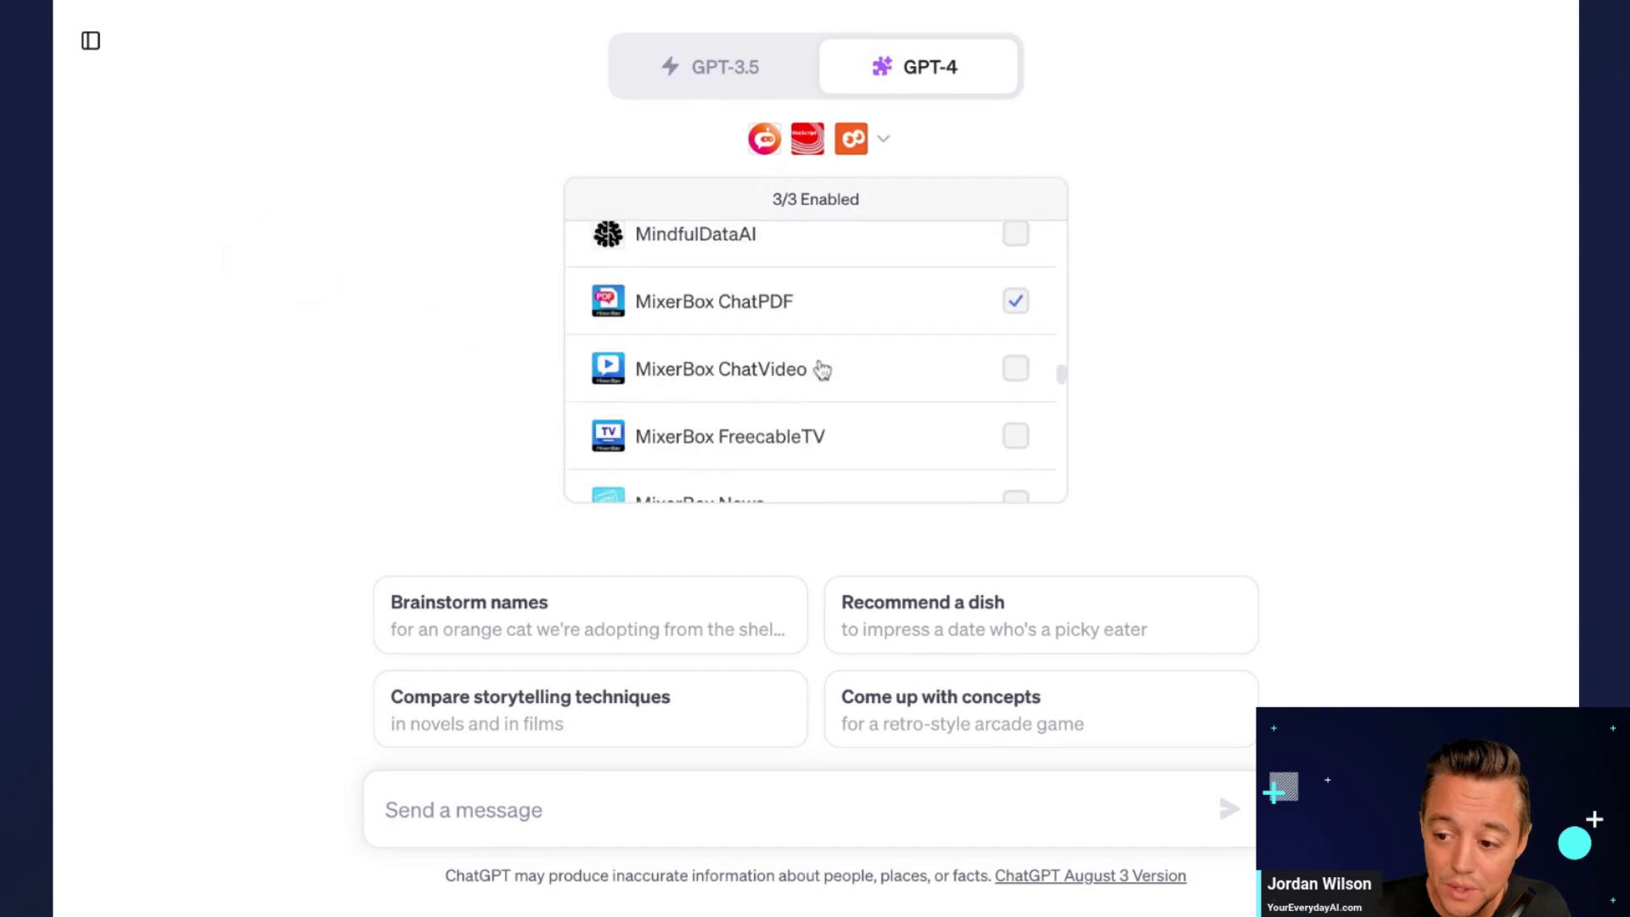
scroll(821, 371, down, 12)
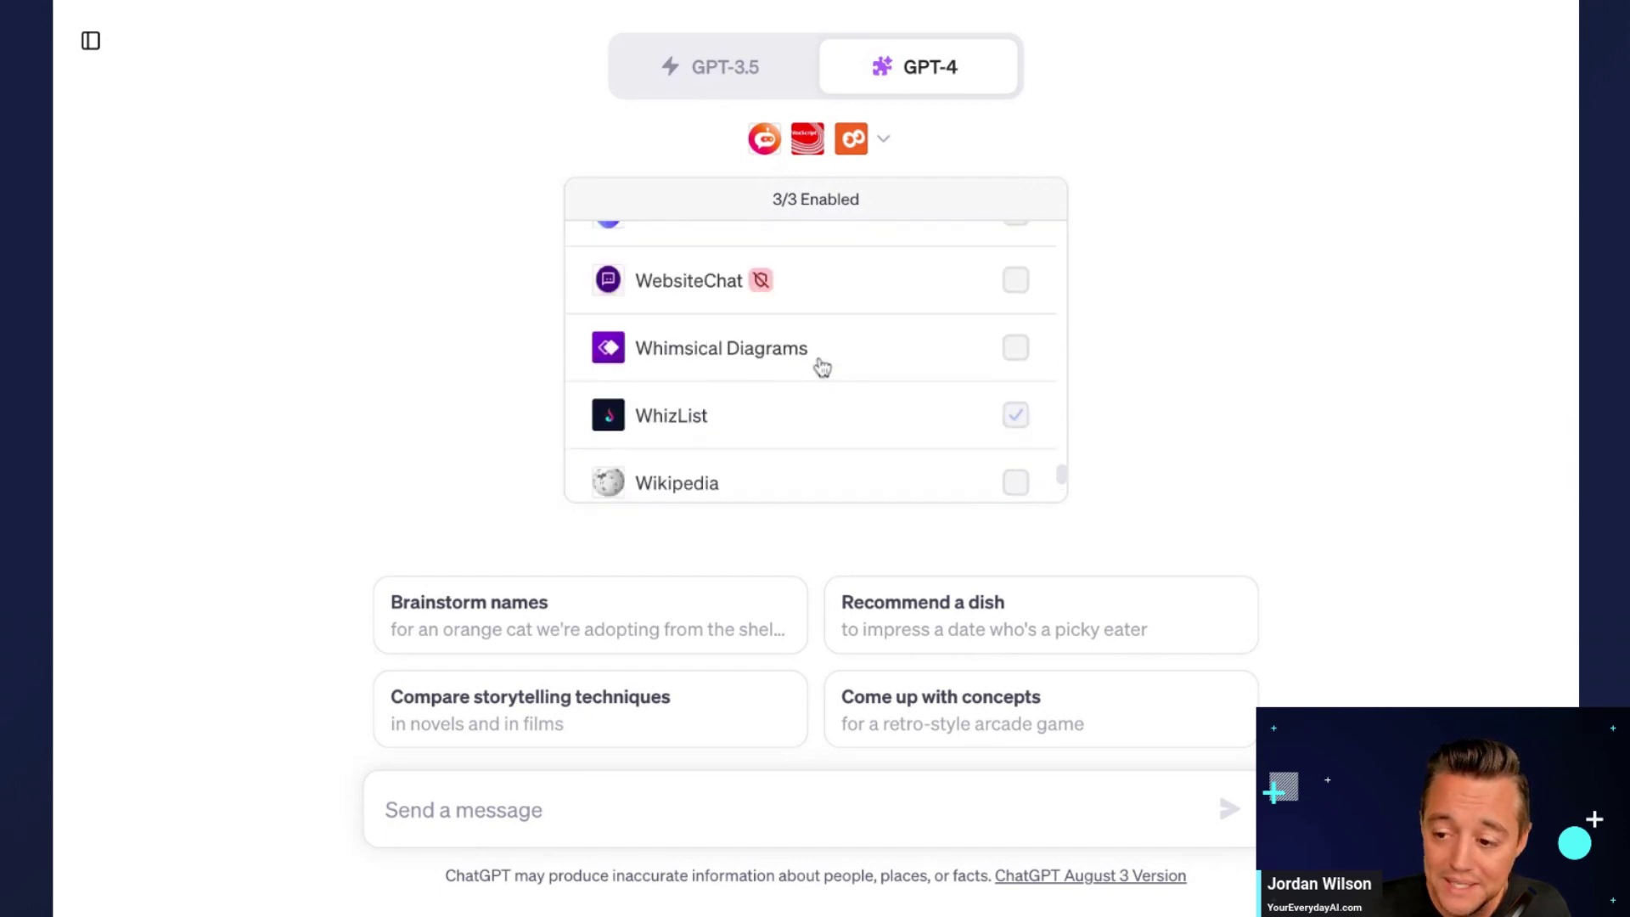
scroll(822, 369, up, 5)
scroll(820, 365, down, 6)
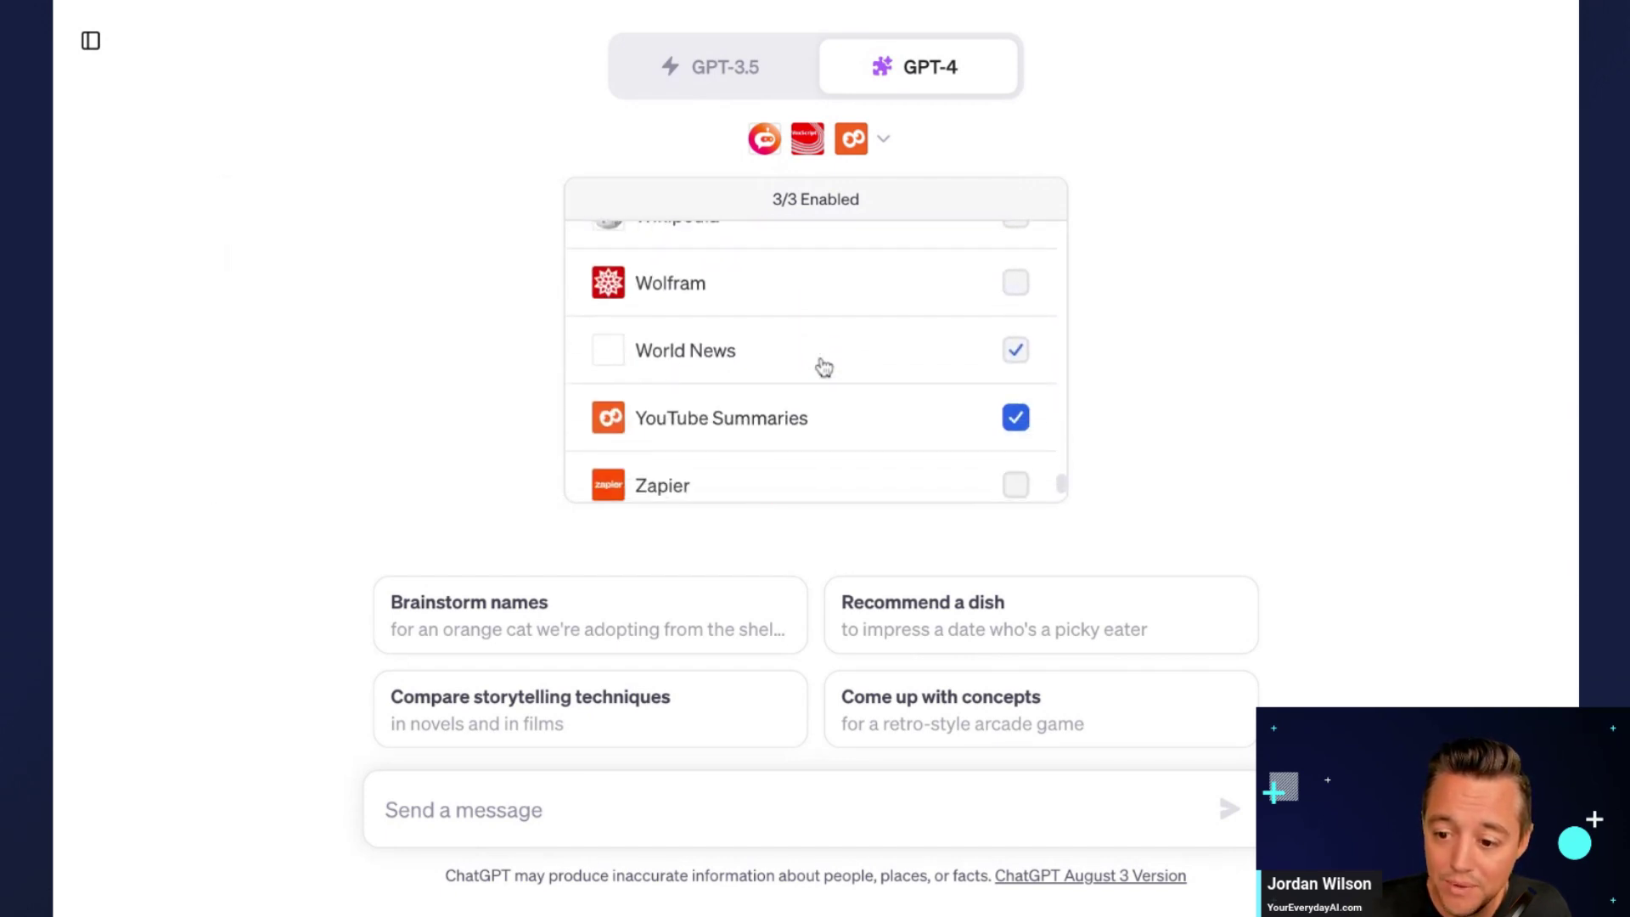
click(790, 425)
scroll(803, 396, up, 20)
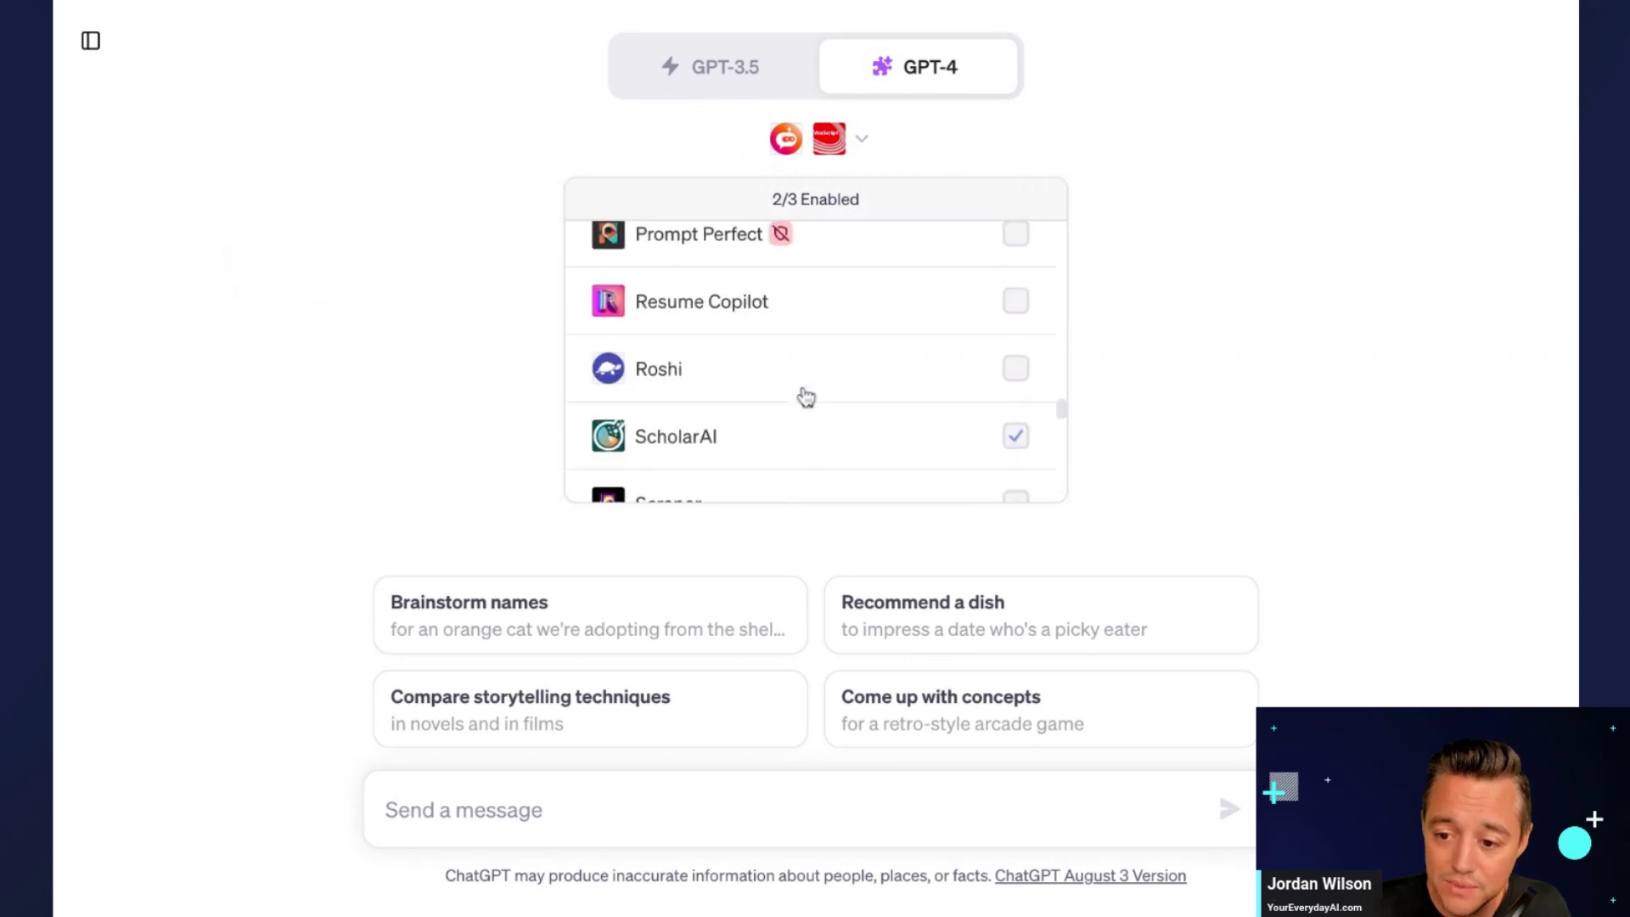
scroll(806, 393, up, 15)
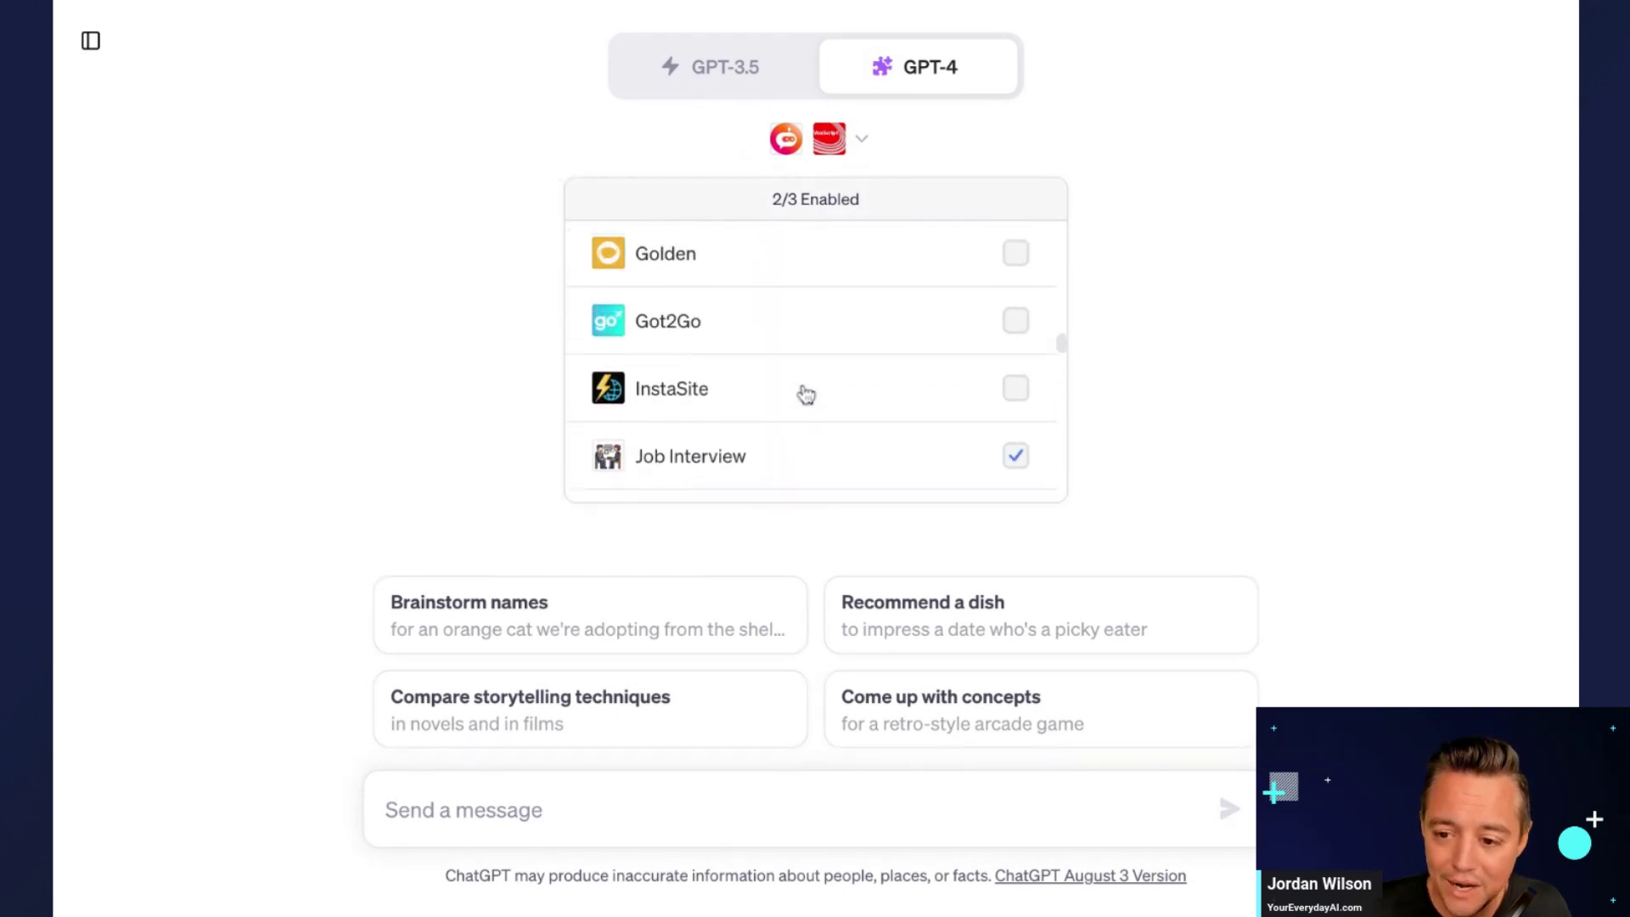
click(786, 466)
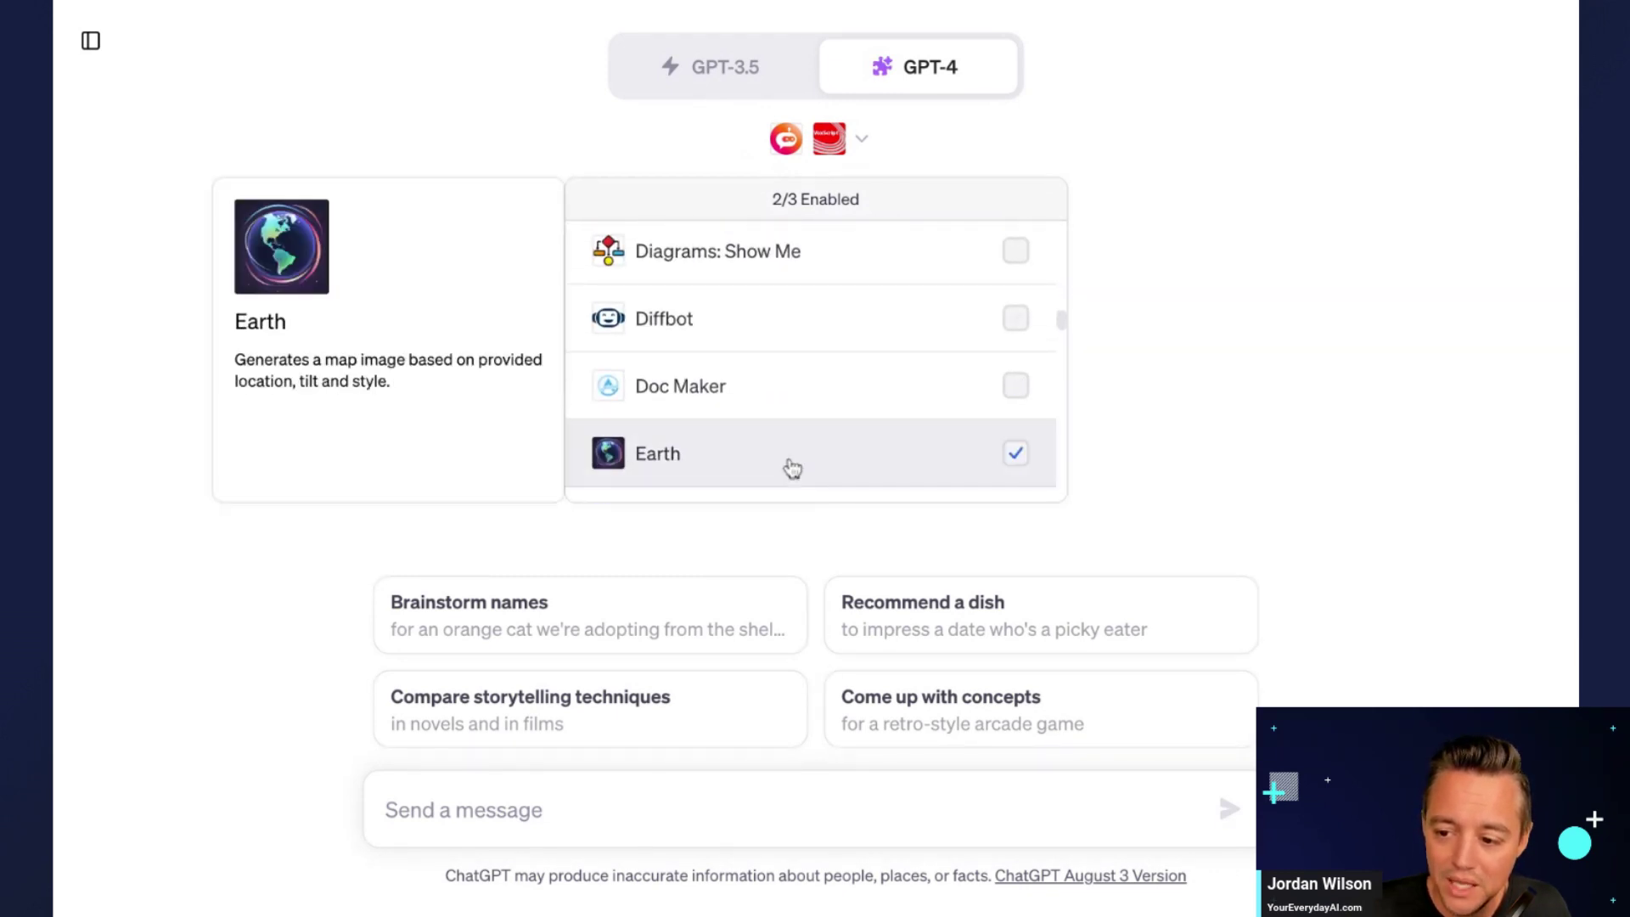
click(1179, 404)
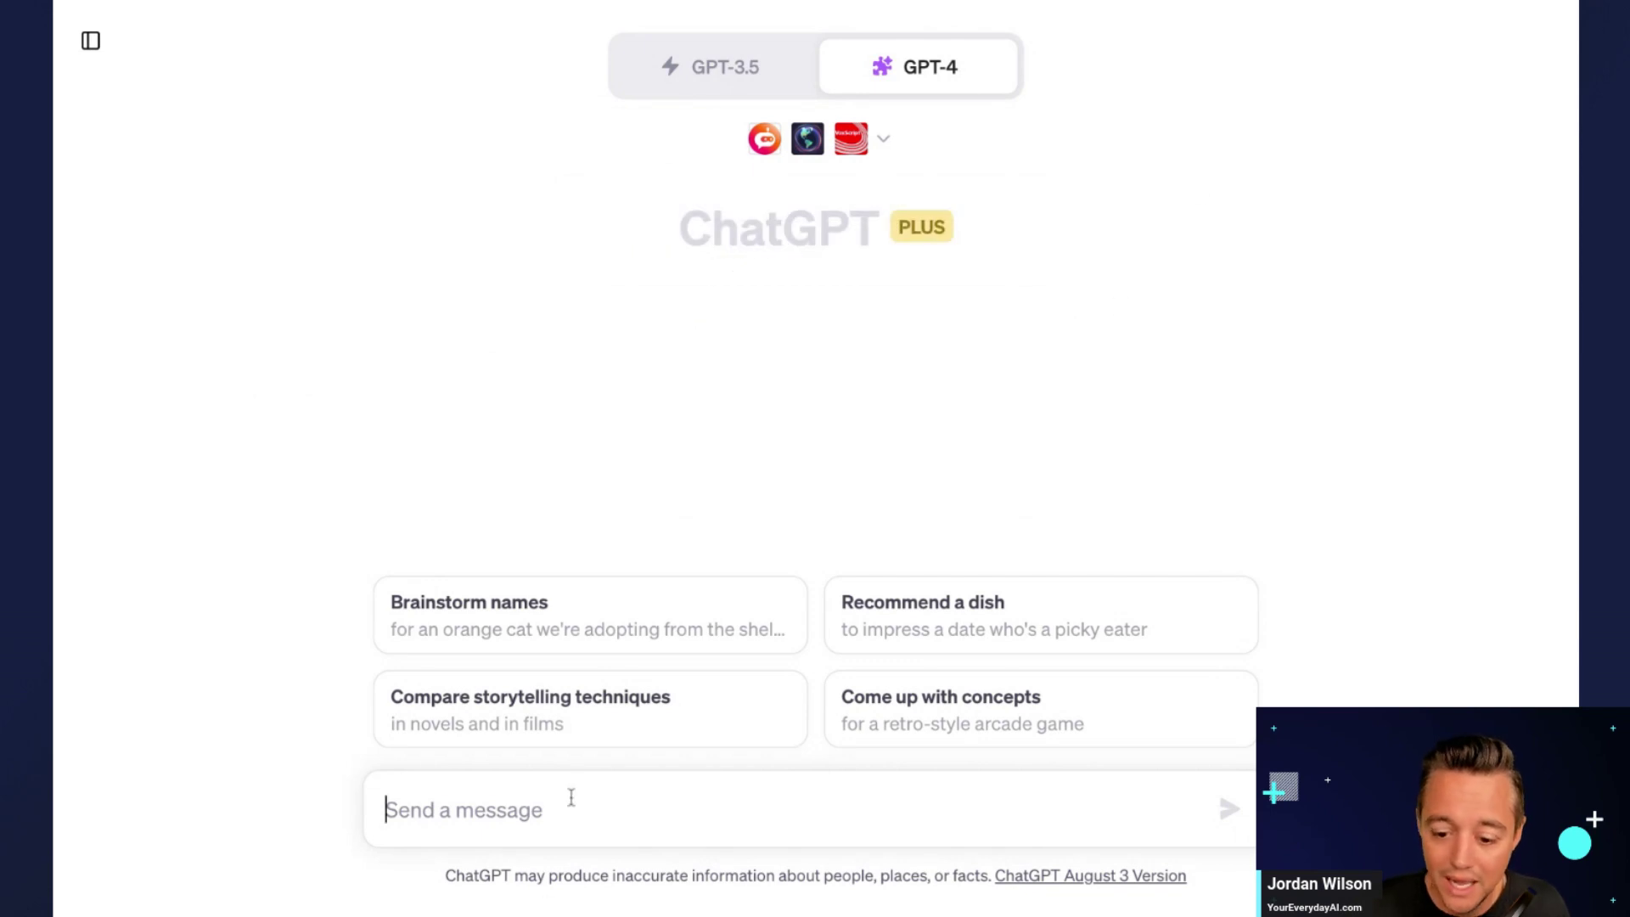
- Ask 'please tell me what the earth plugin can do', then draft 'generate a map from chicago, illinois'
text(please tell)
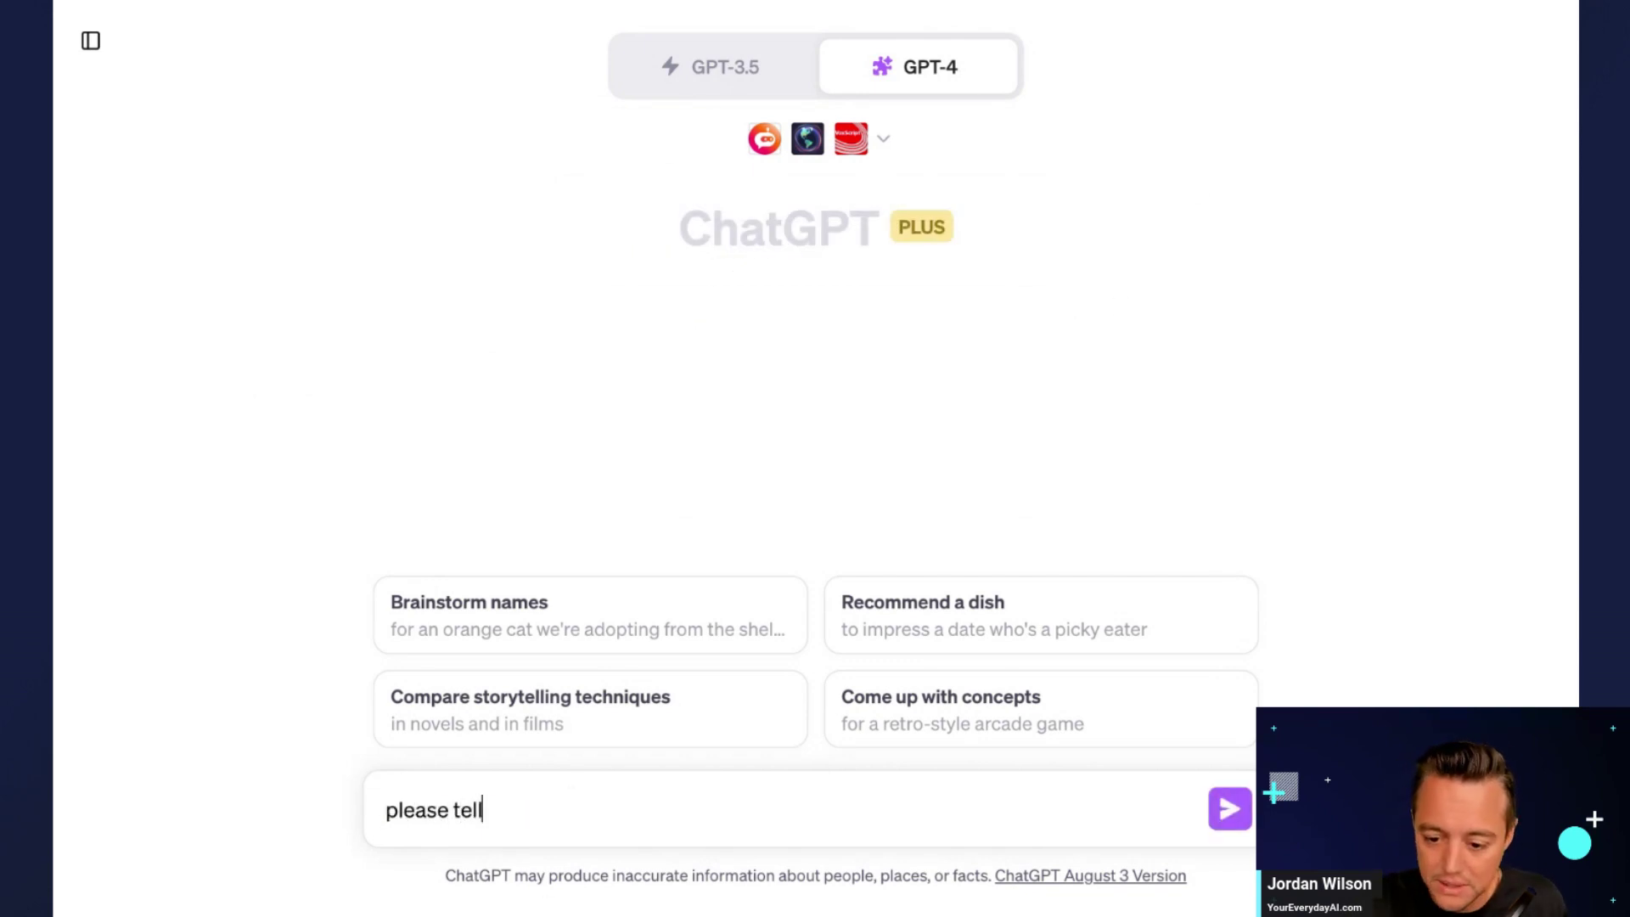
text( me what the earth plugin can do)
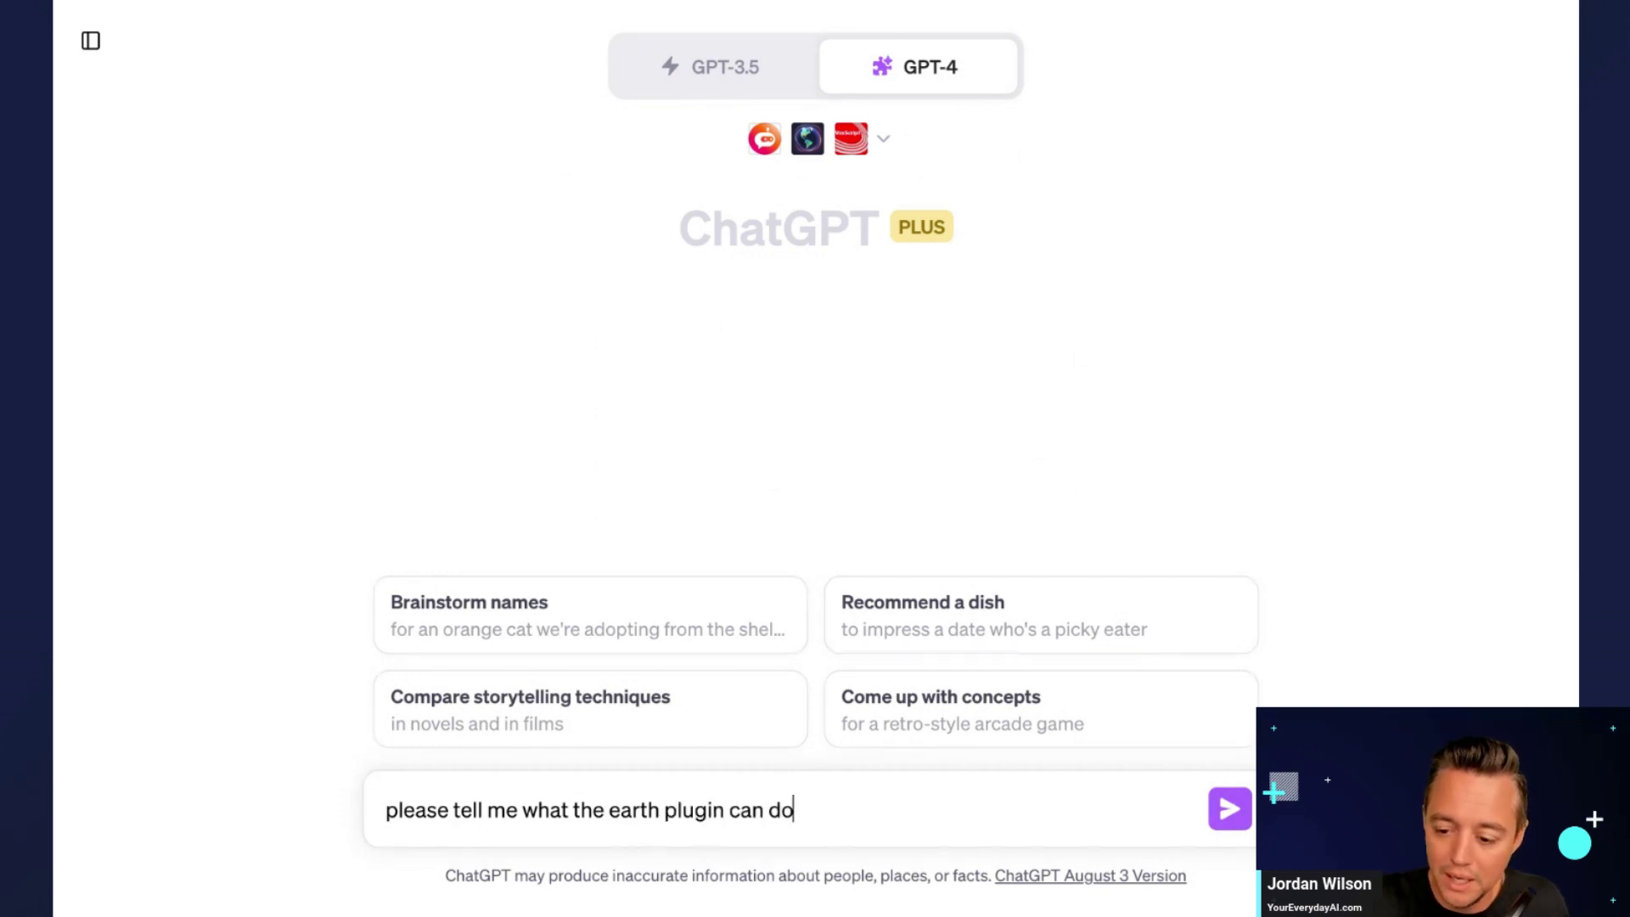
key(Return)
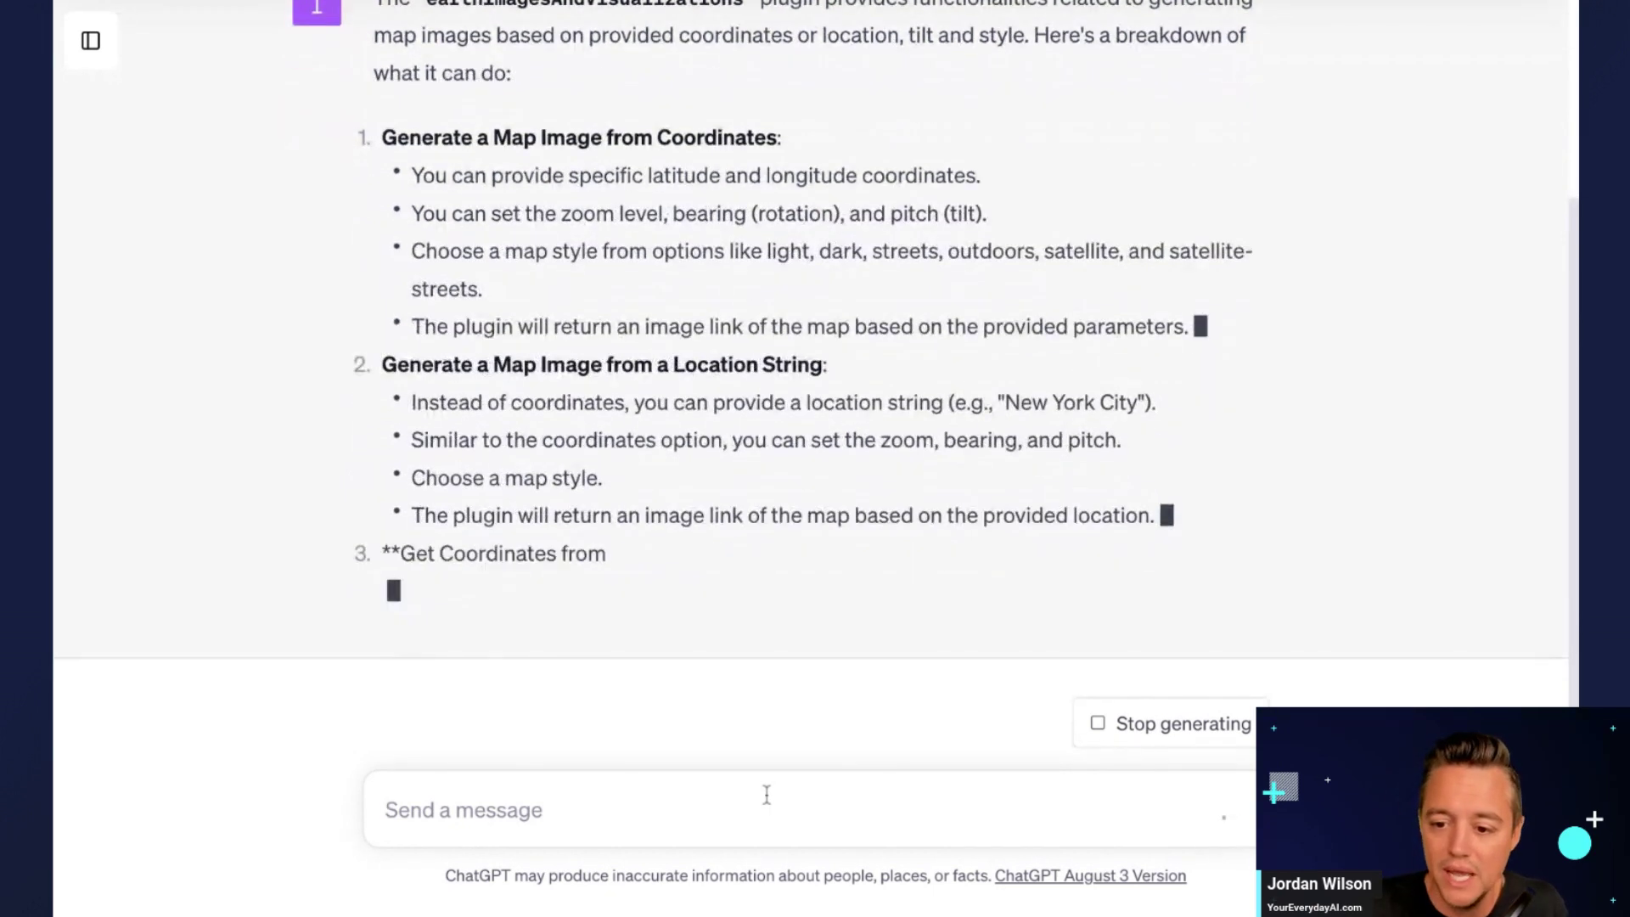
text(geneal)
key(BackSpace)
key(BackSpace)
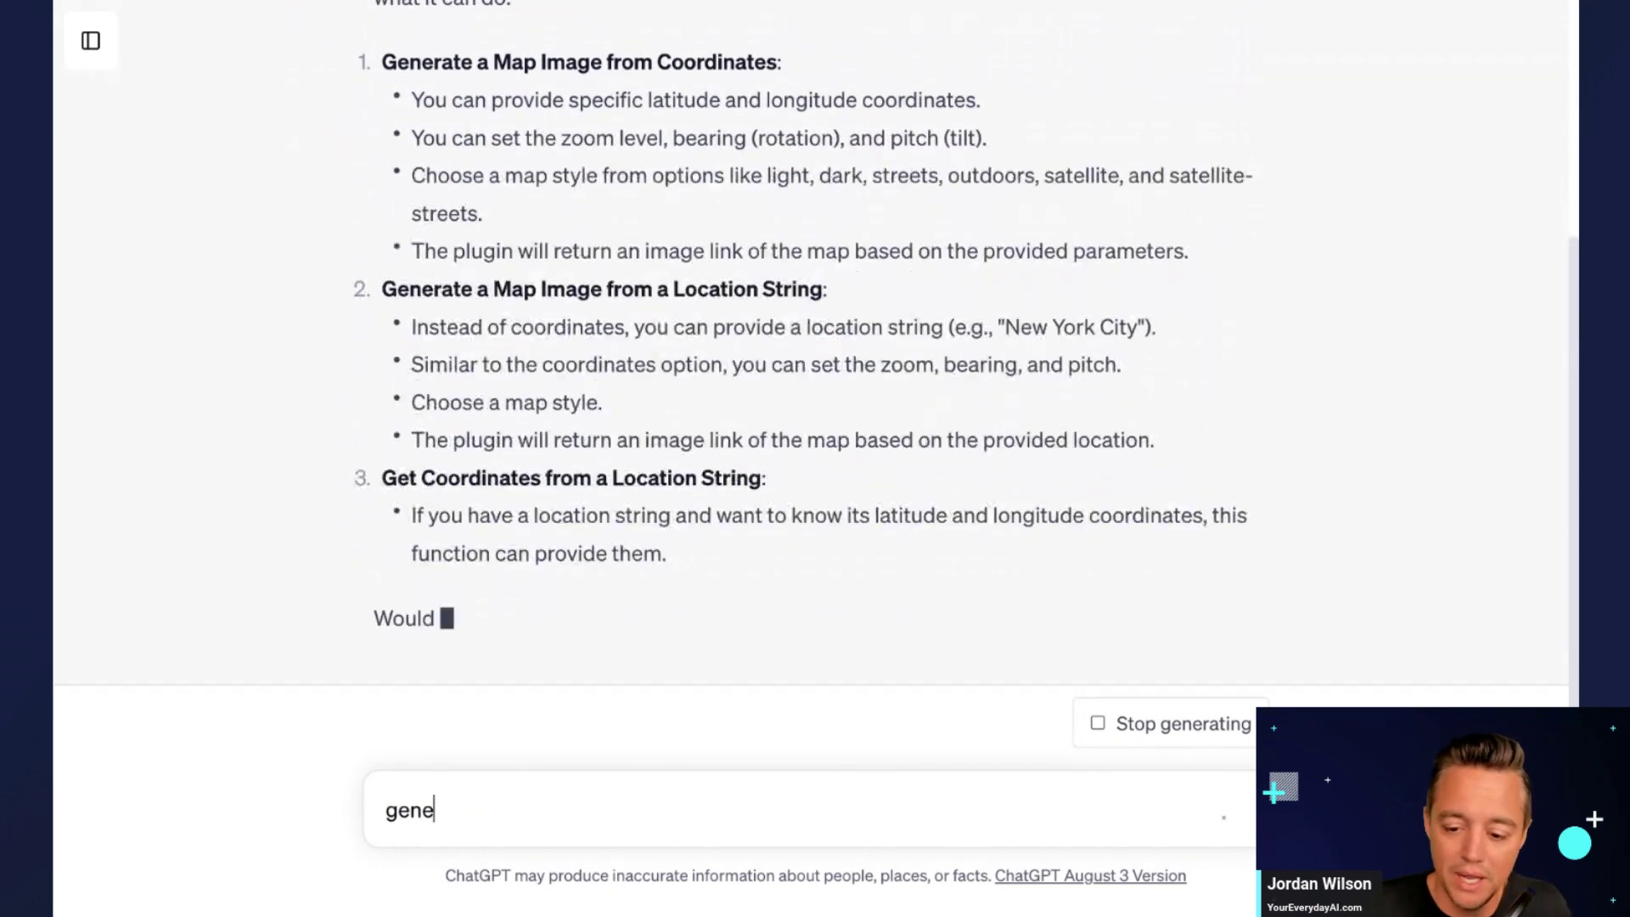
text(rate a map from chicago, illinois)
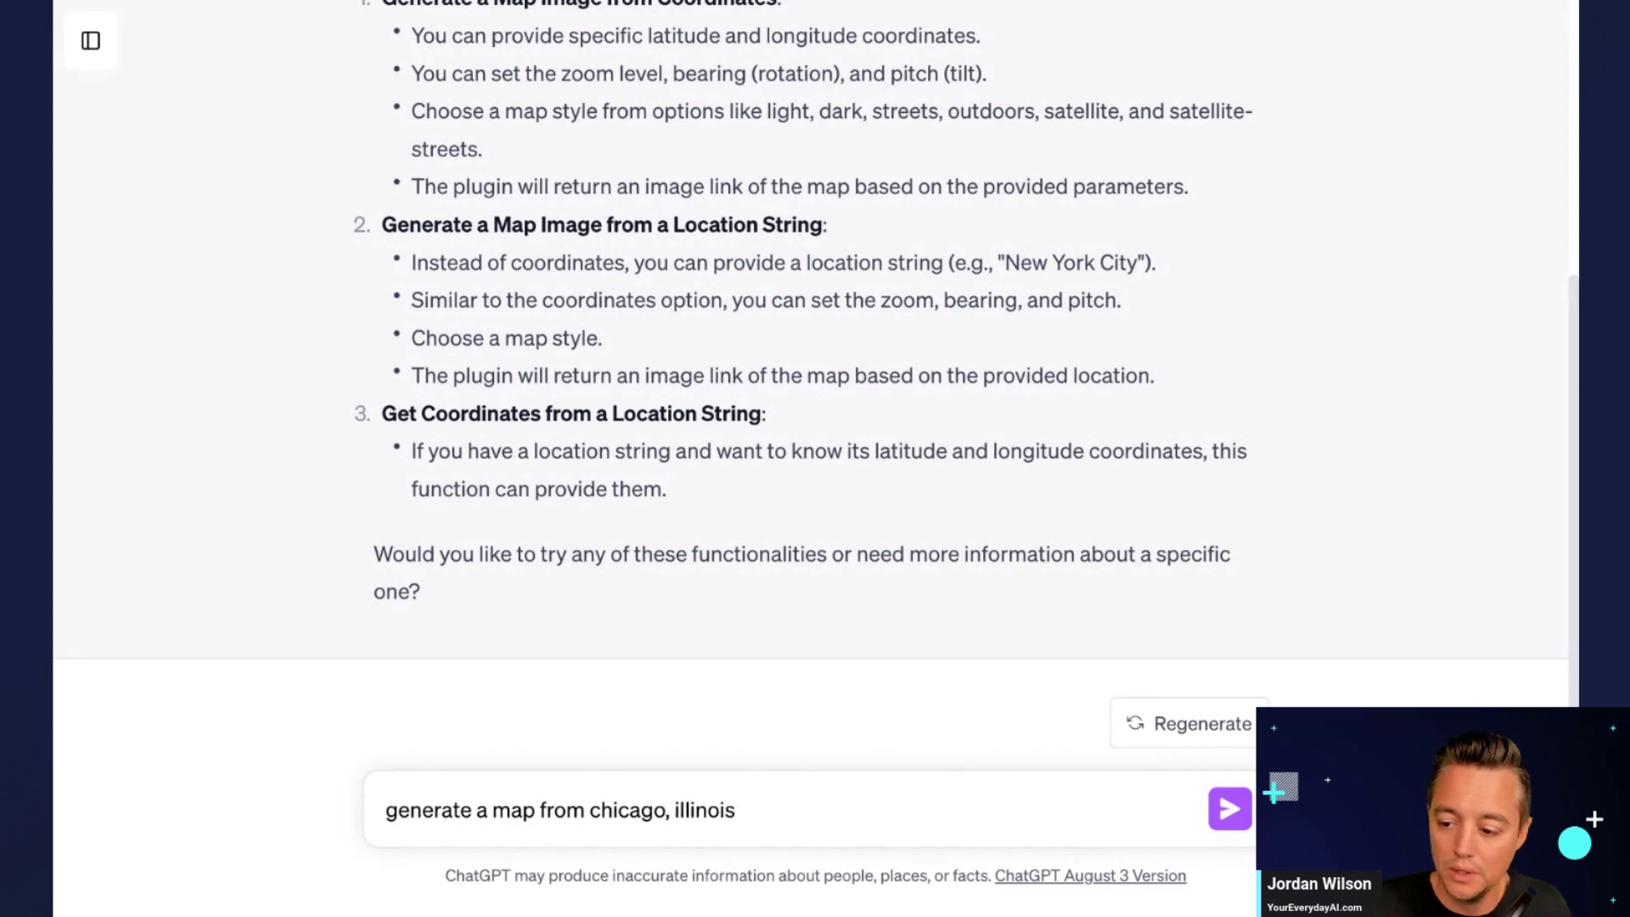
- Send the Chicago, Illinois map request and review the returned street map and Google Maps link
key(Return)
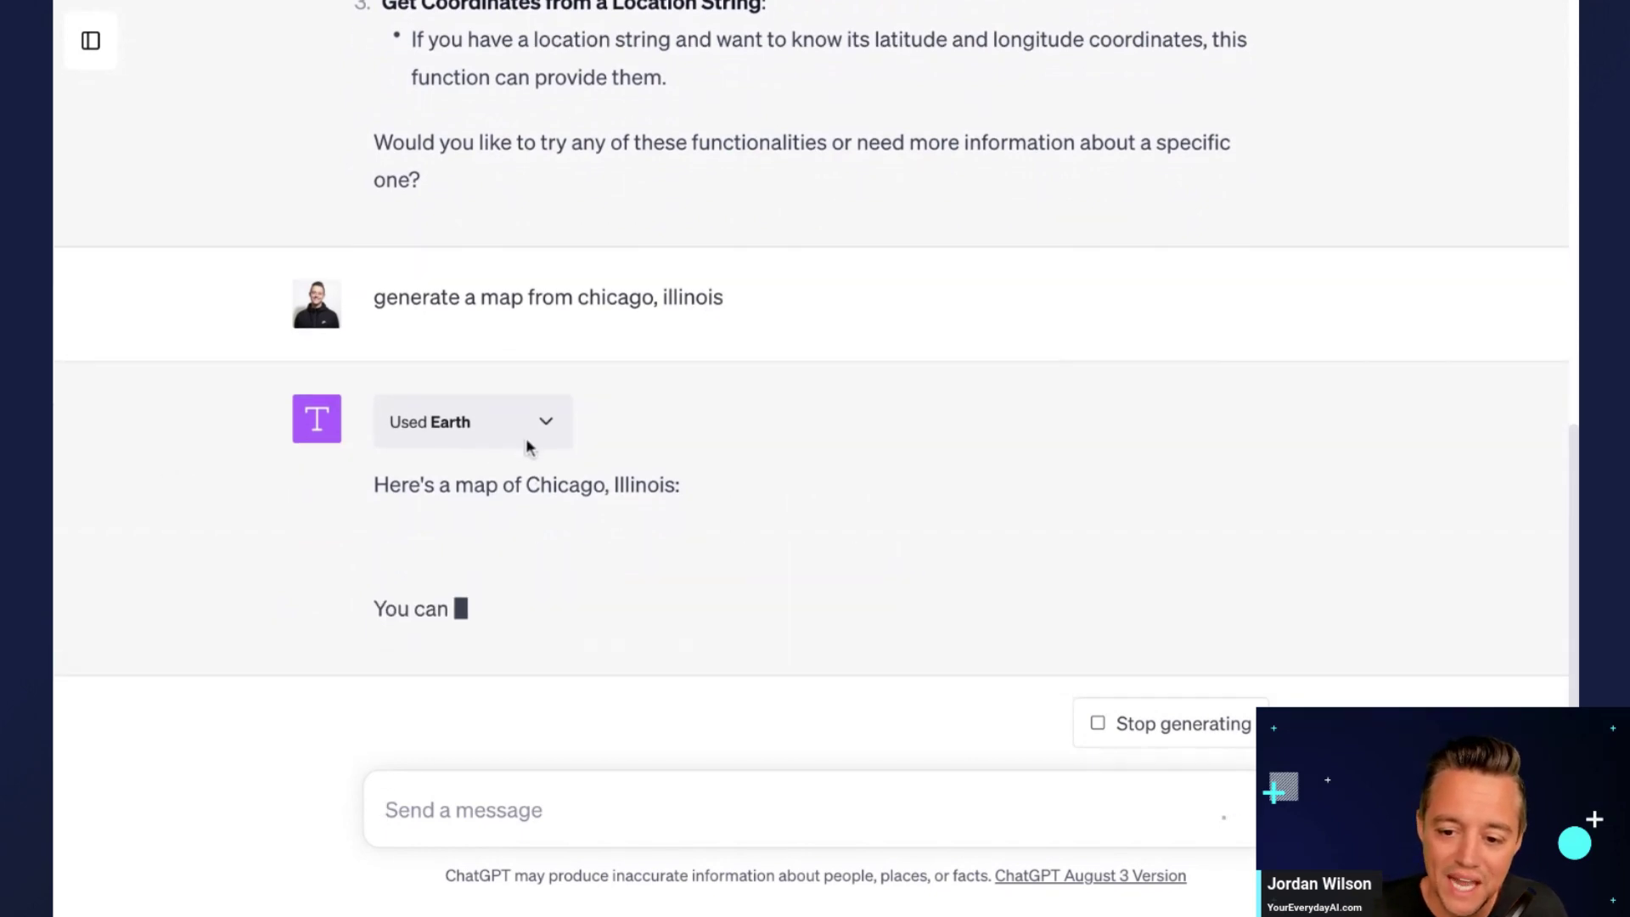
scroll(675, 518, up, 10)
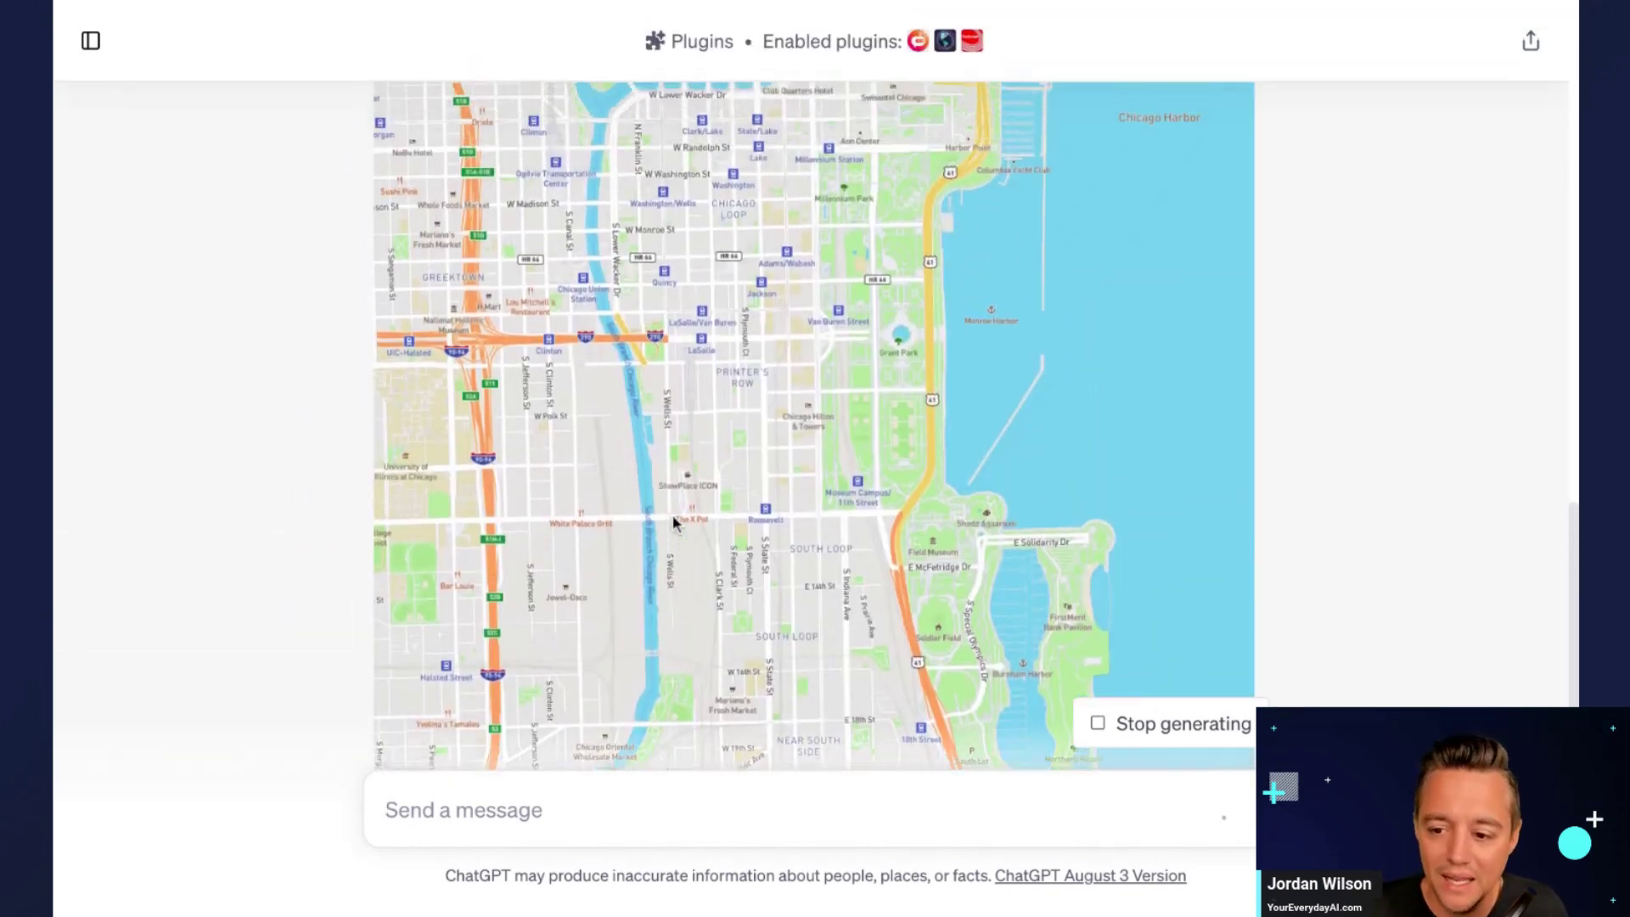
scroll(443, 509, down, 10)
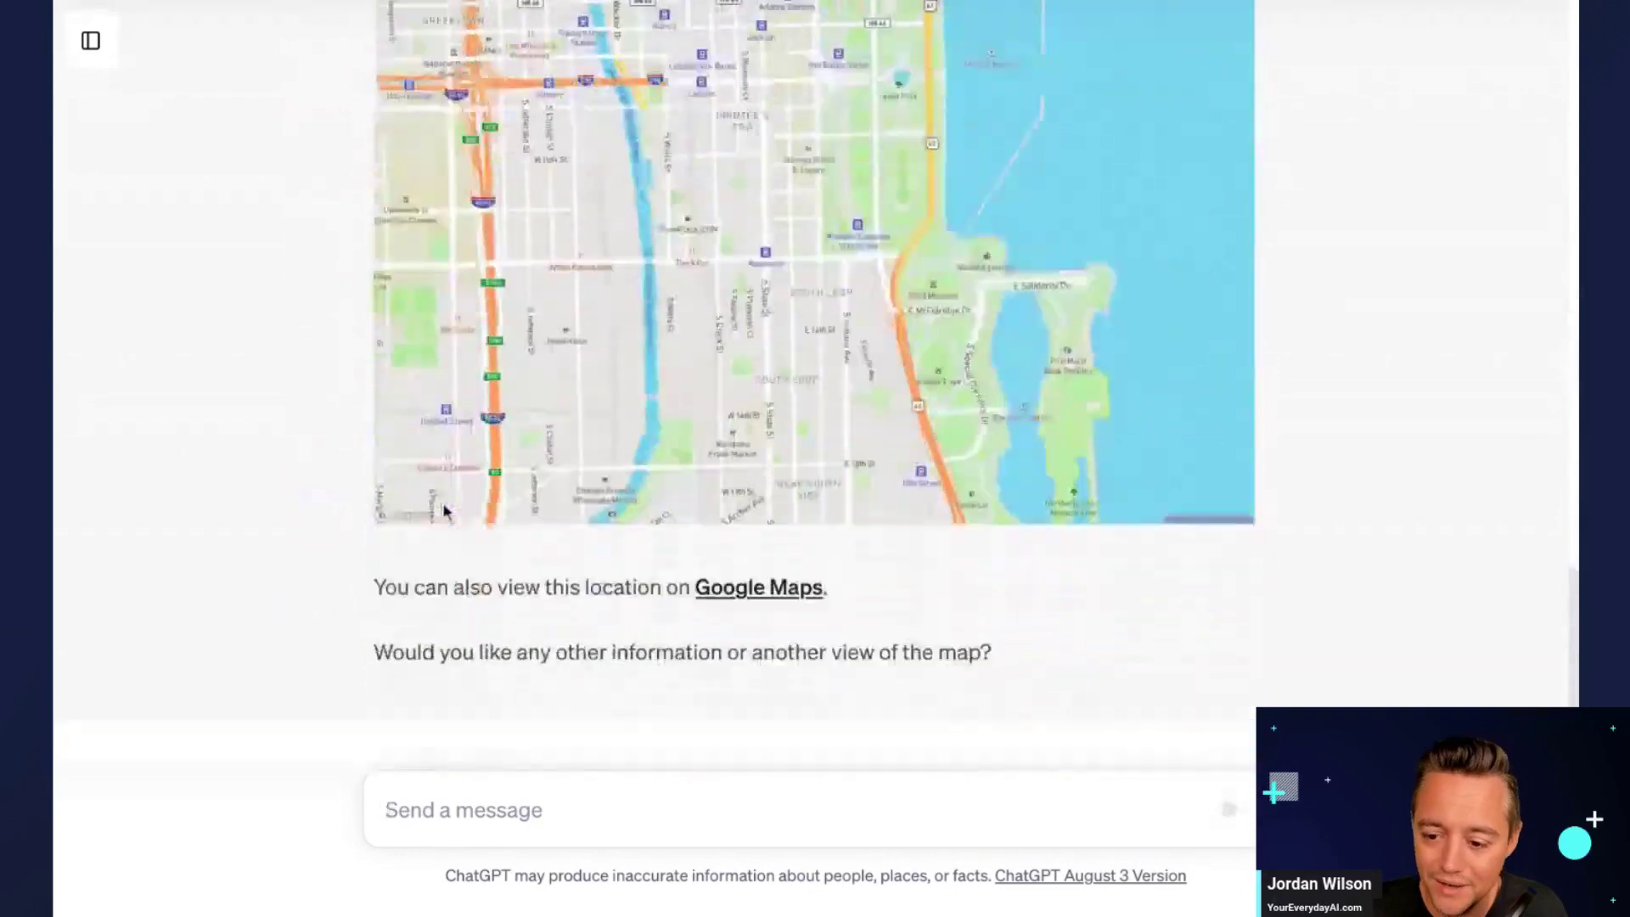
scroll(761, 551, up, 5)
scroll(761, 552, up, 15)
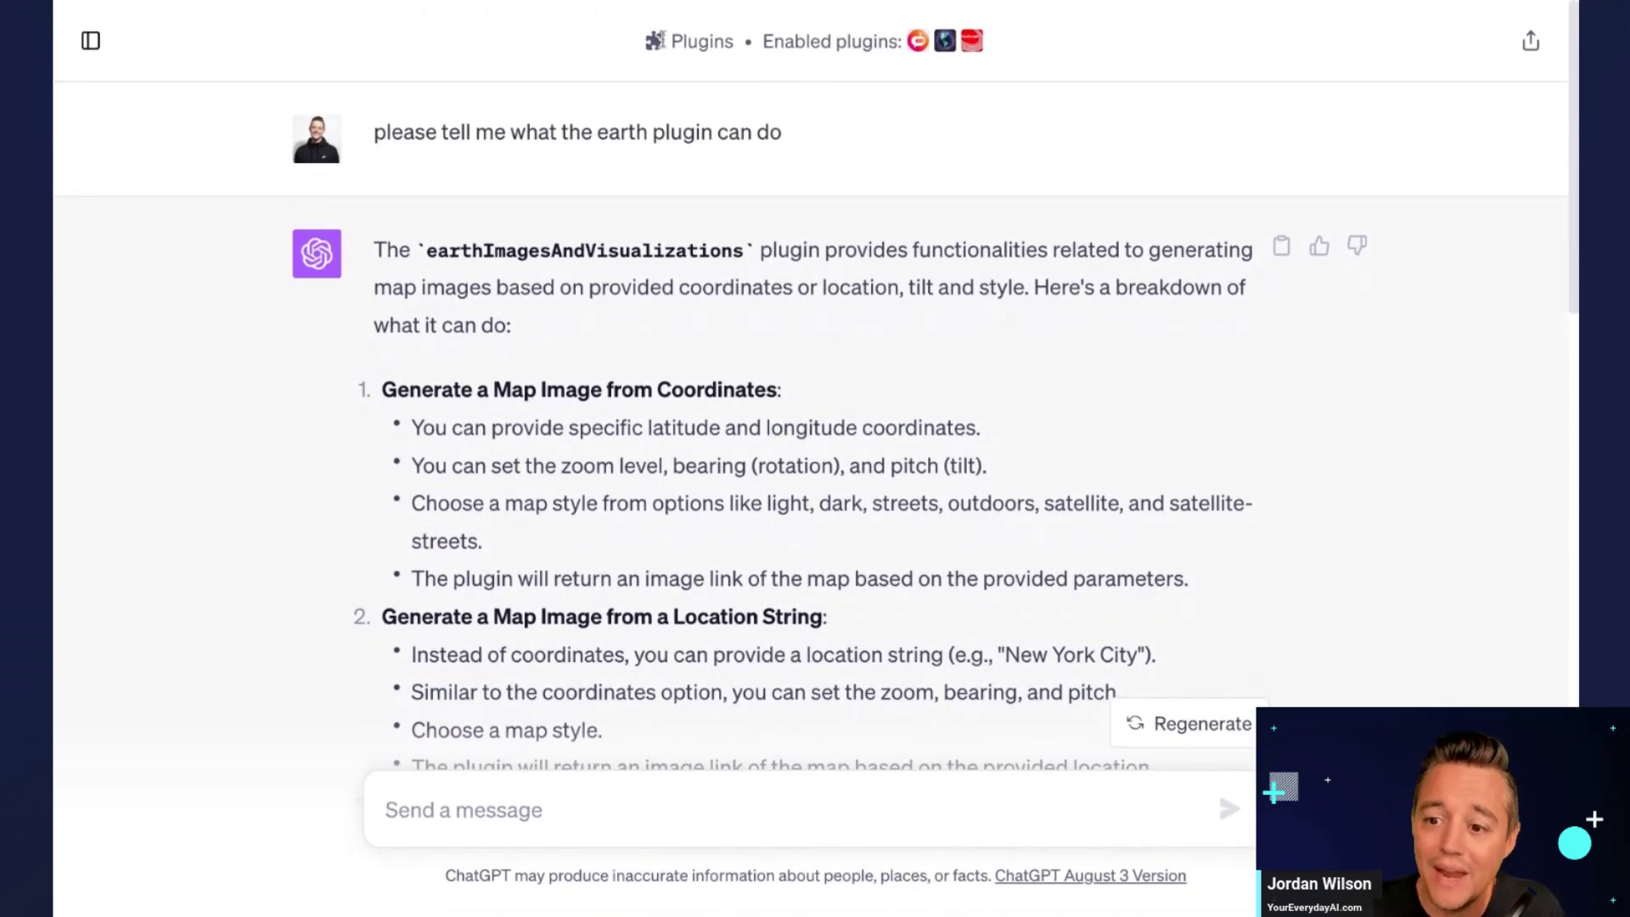
- Reopen the chat history sidebar and start a new empty chat
drag(626, 43, 1021, 51)
click(1021, 51)
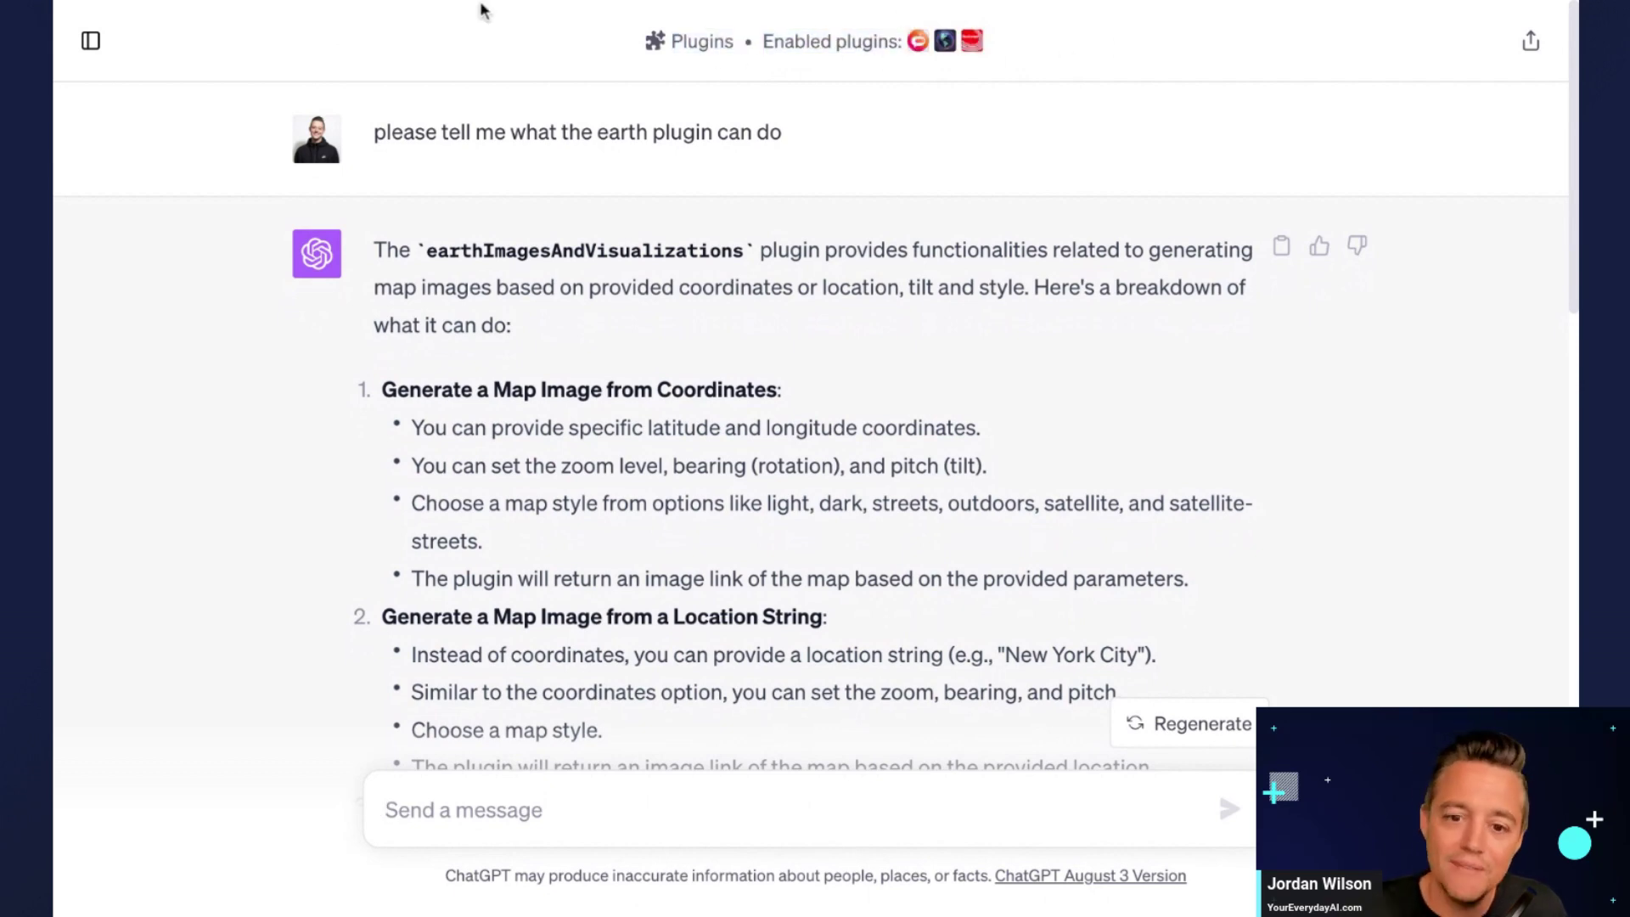
click(91, 41)
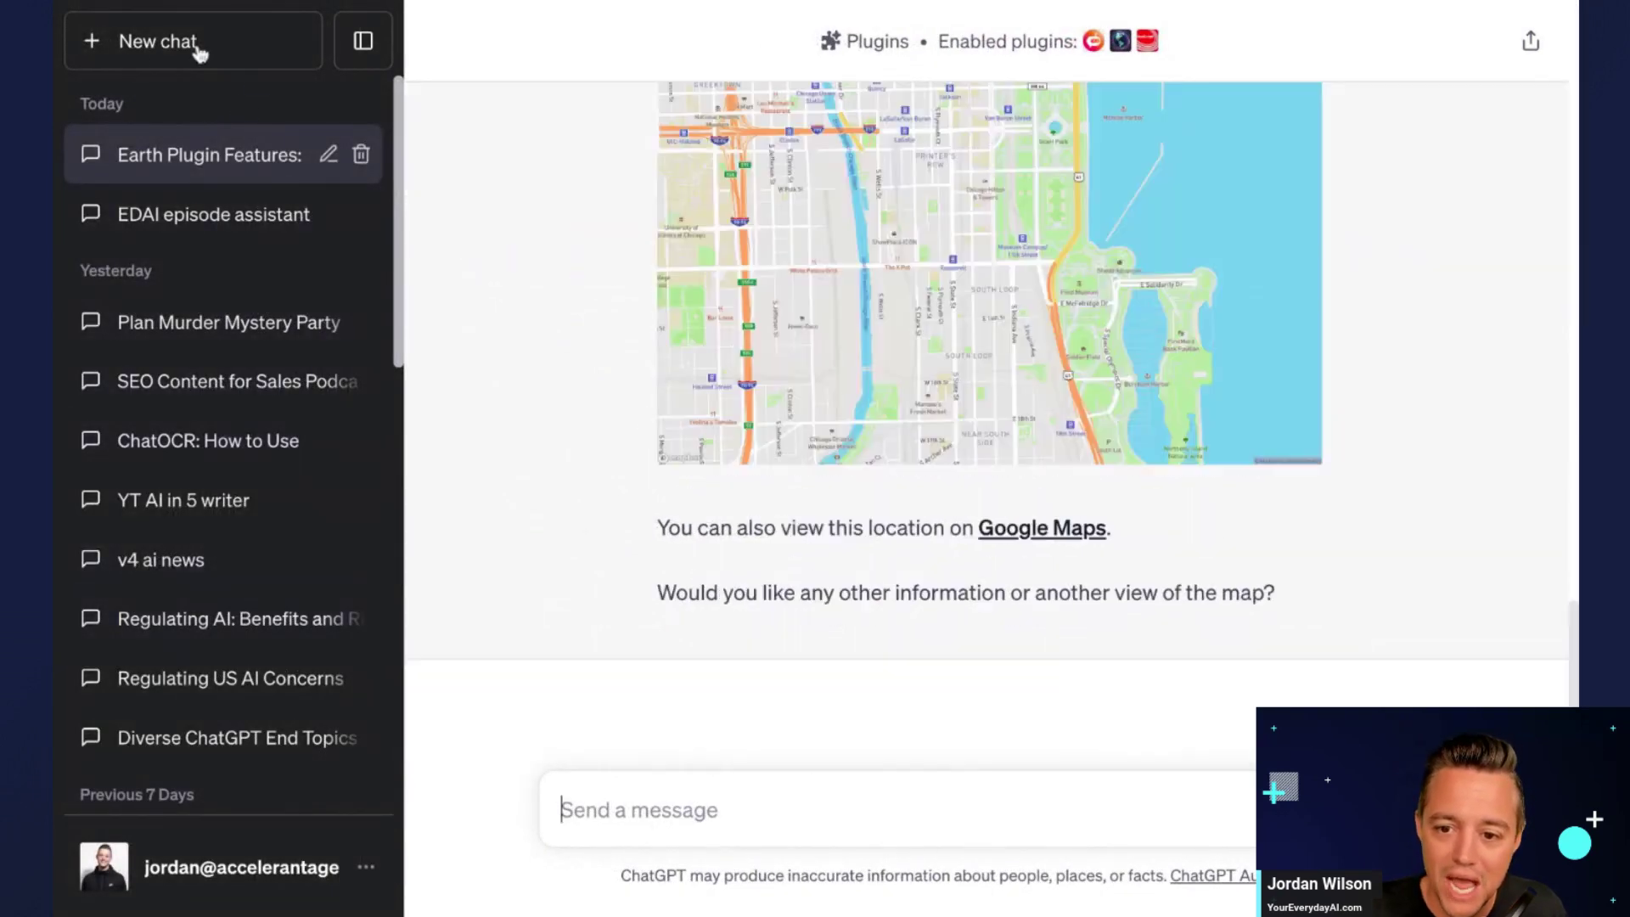
click(197, 48)
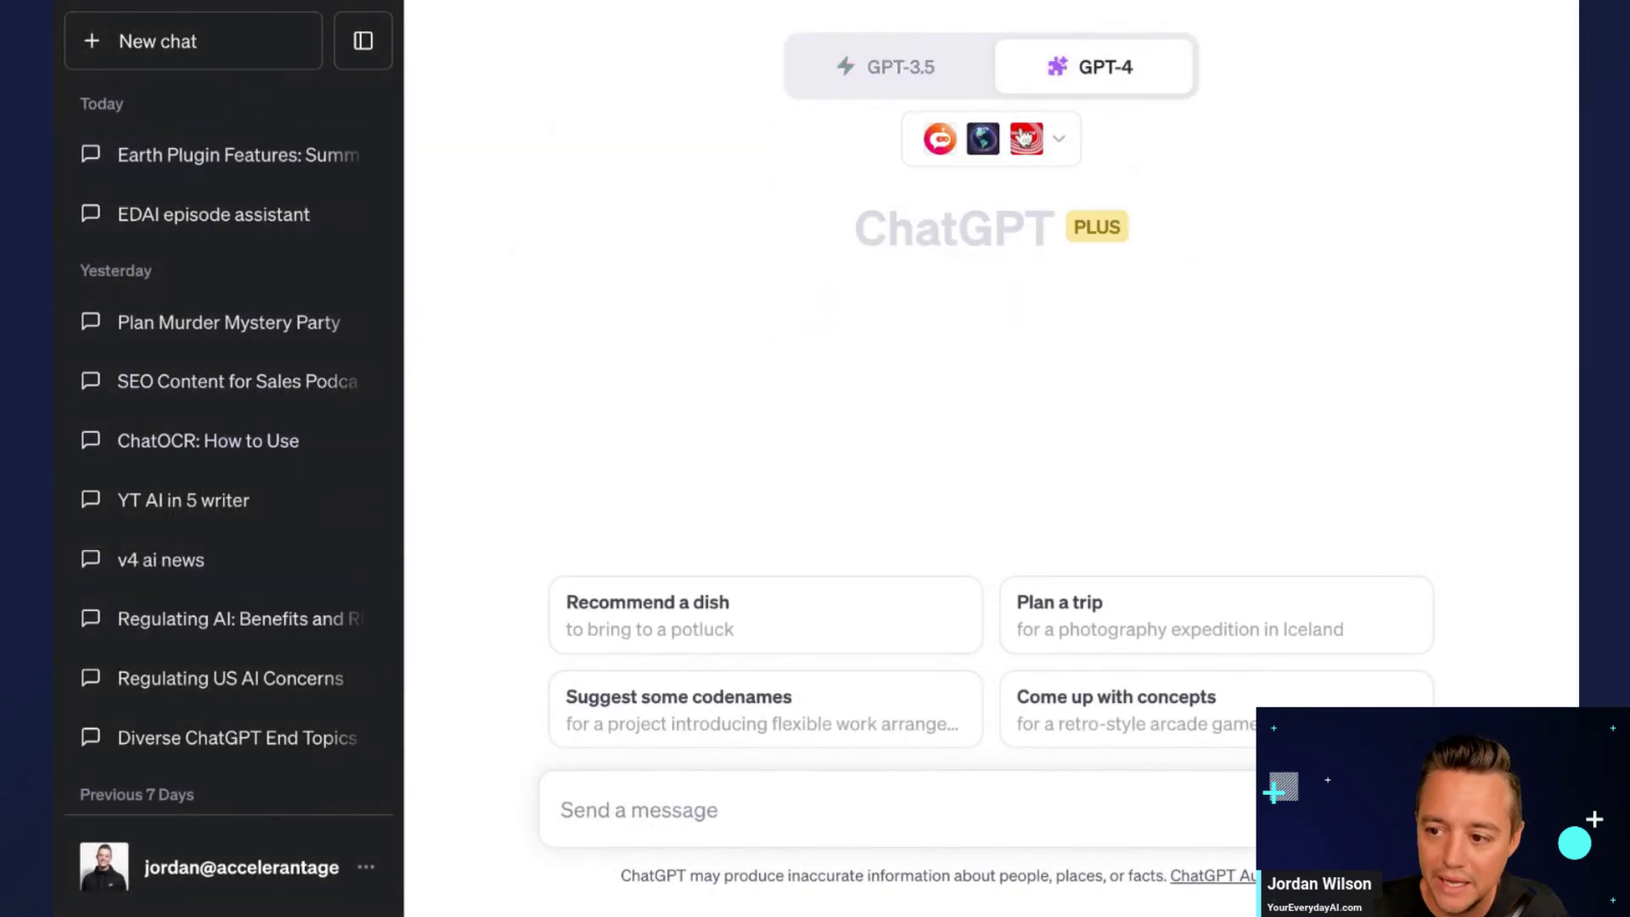
- Open the plugin dropdown and scroll to the bottom of the plugin list
click(1024, 136)
scroll(996, 287, down, 5)
scroll(1008, 302, up, 8)
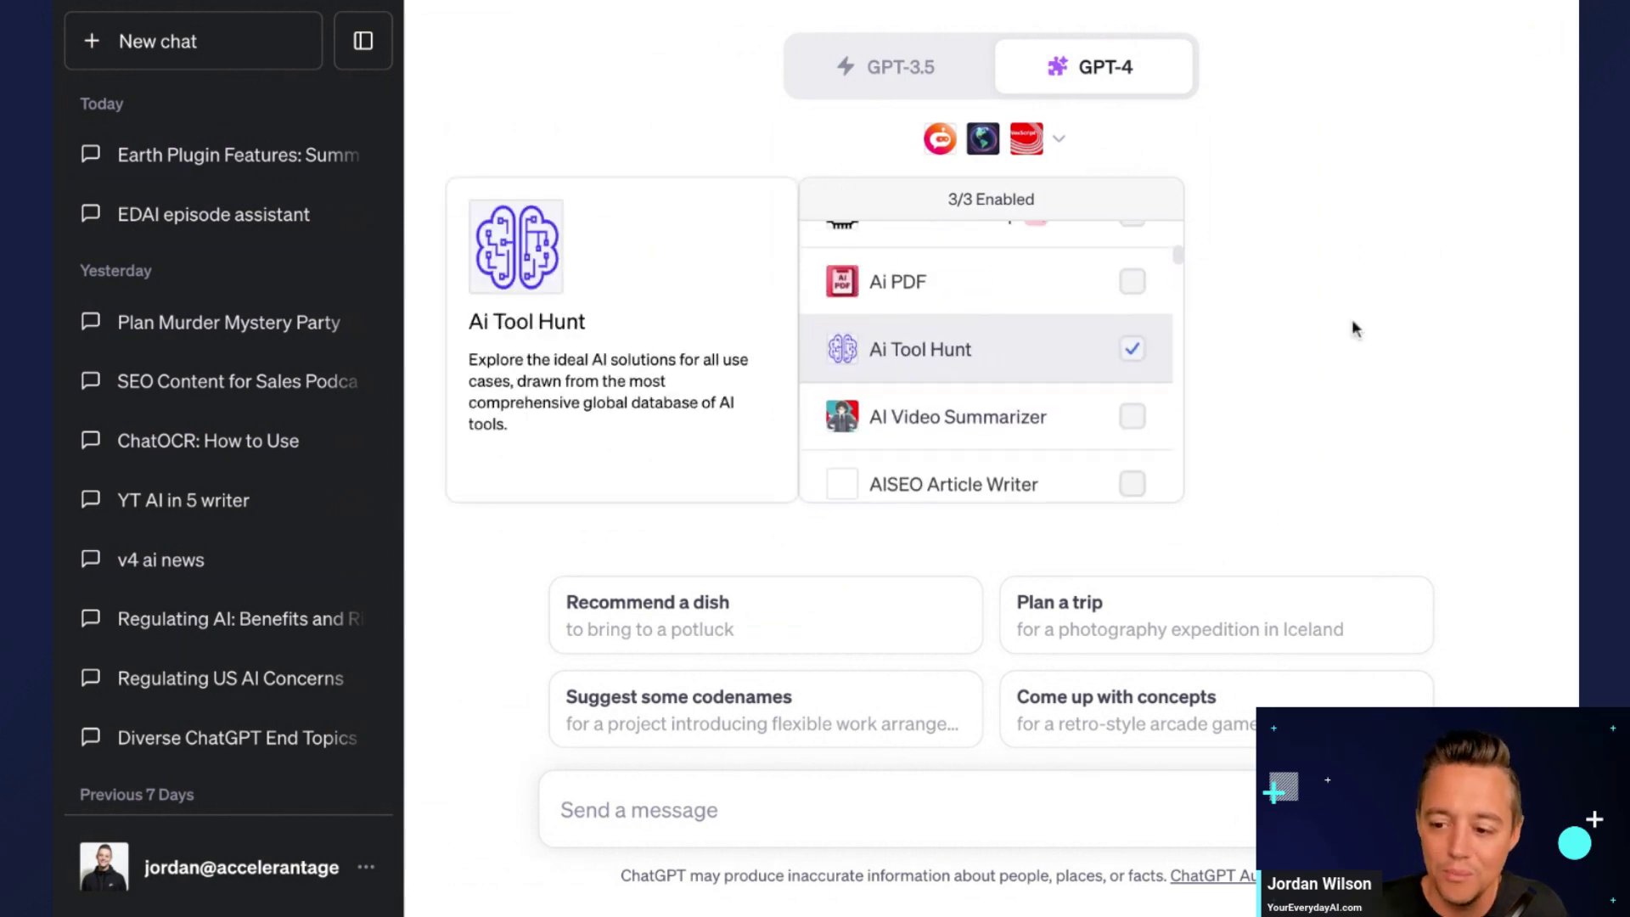
scroll(1047, 407, down, 10)
scroll(1051, 414, up, 12)
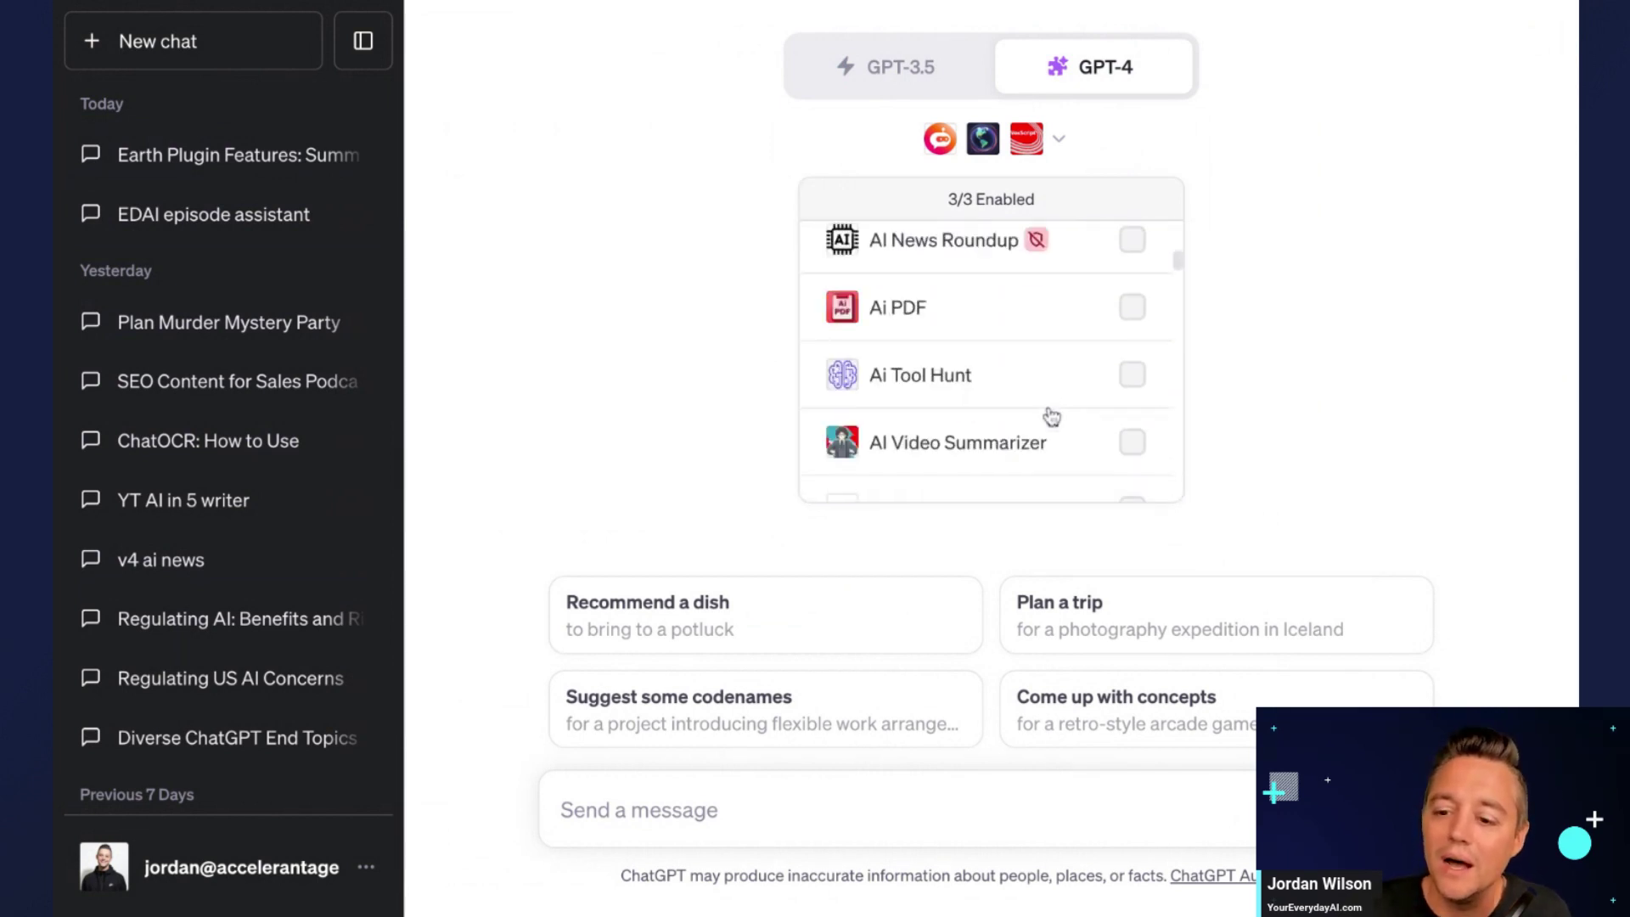
scroll(1051, 416, up, 5)
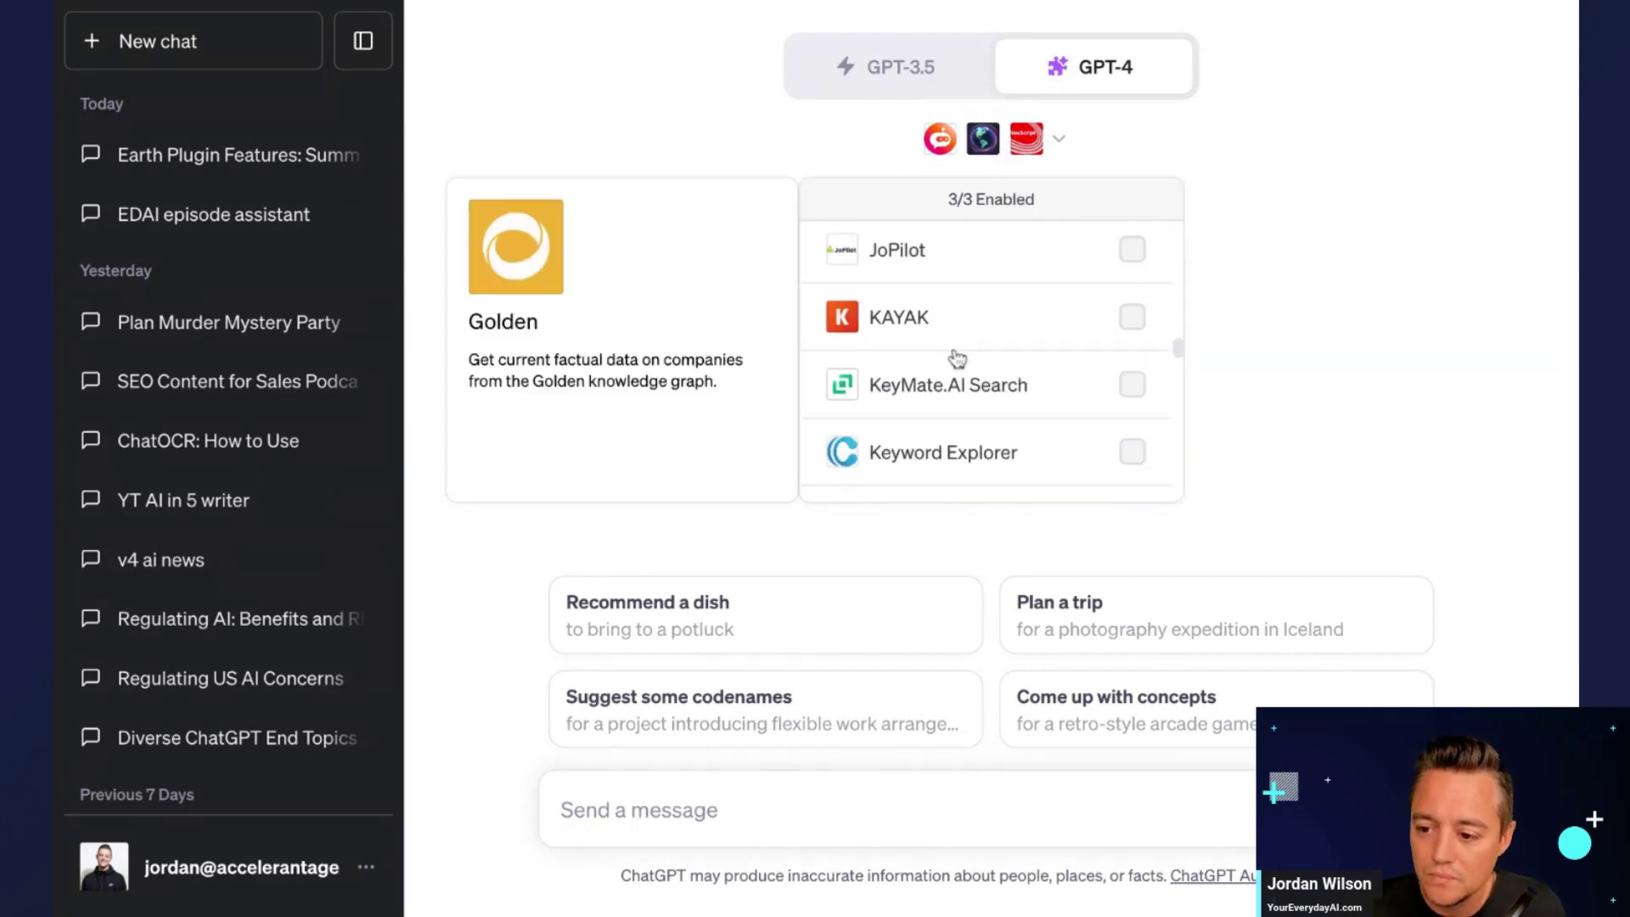
scroll(956, 407, down, 10)
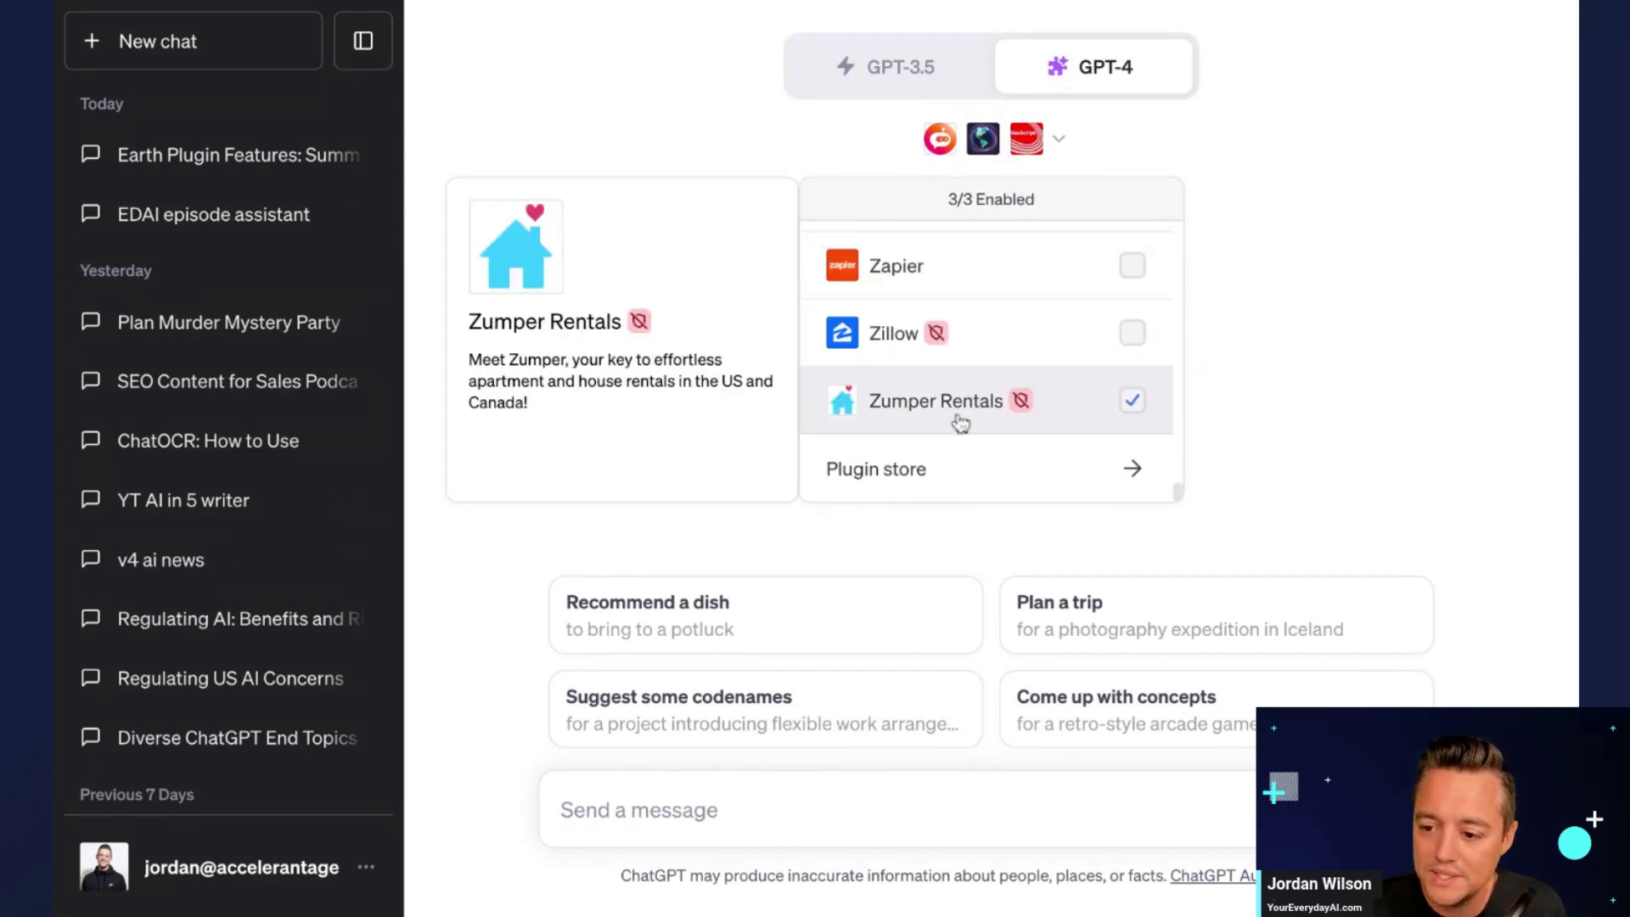
- Search the Plugin store for 'zap', find Zapier already installed, then close the store
click(933, 469)
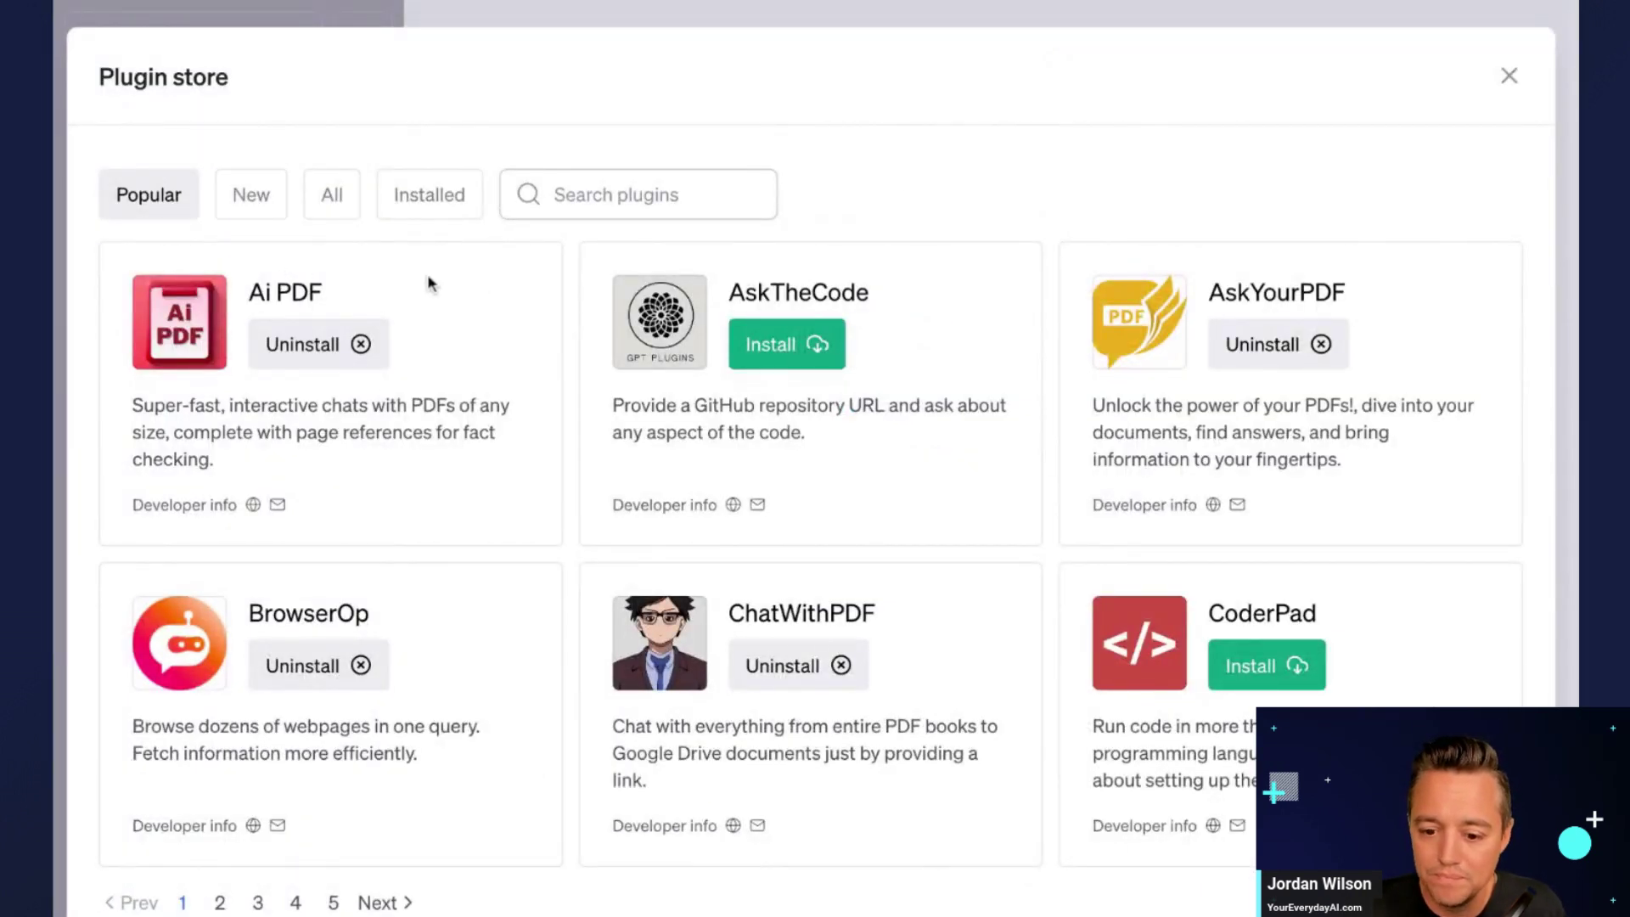
click(668, 204)
text(zap)
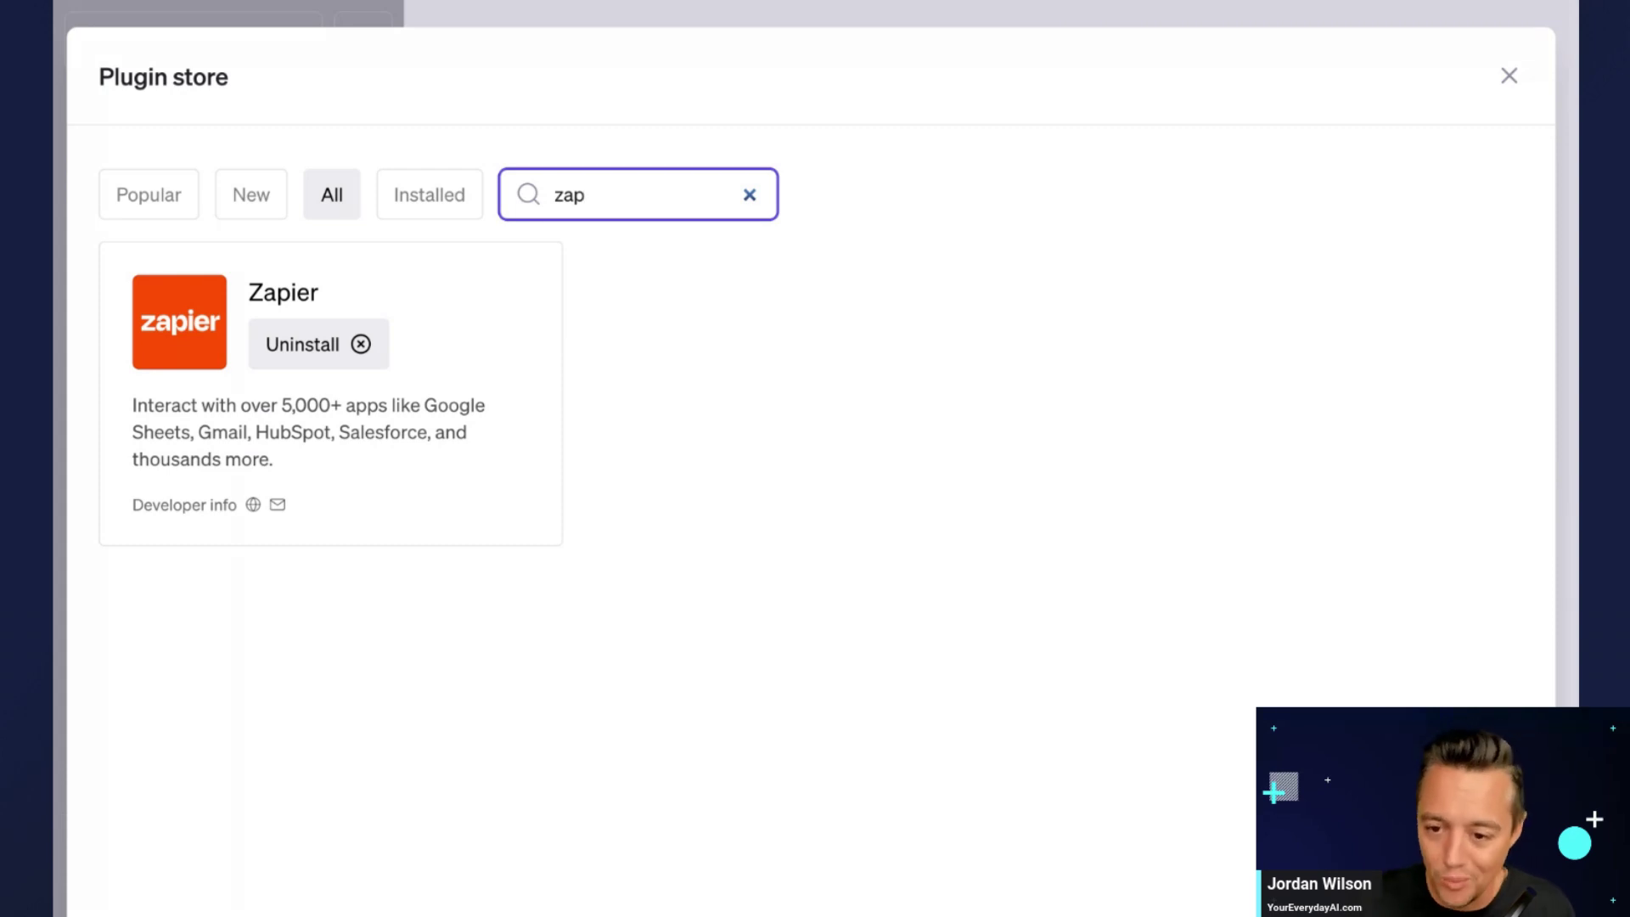
click(1508, 76)
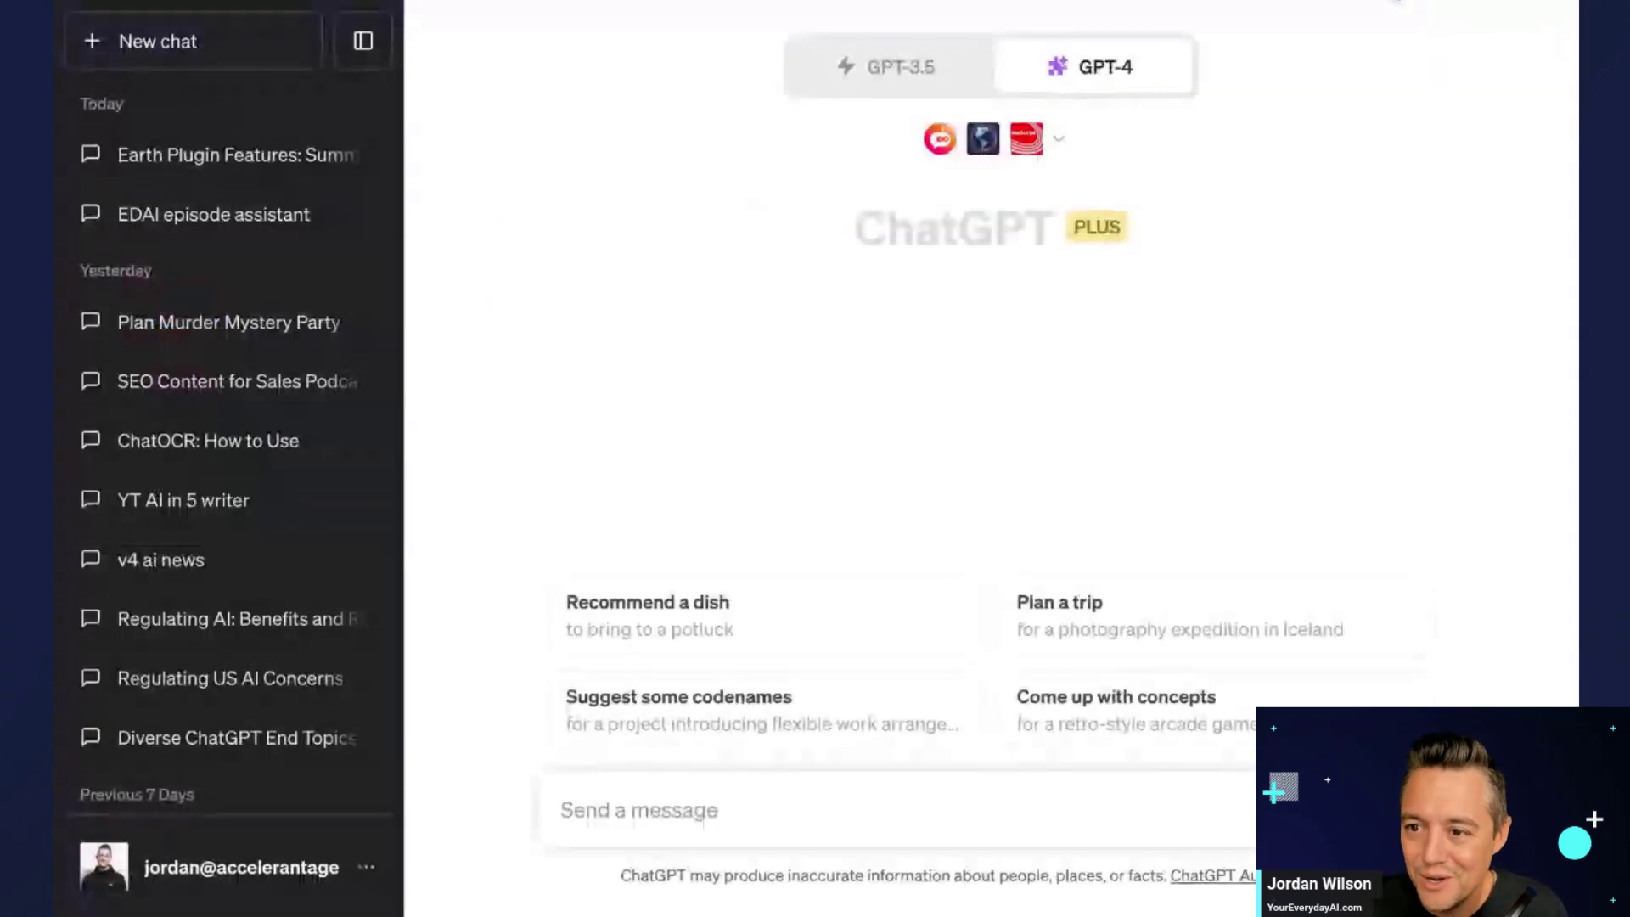
- Bring the Everyday AI homepage with its newsletter sign-up back into view
key(ctrl+Tab)
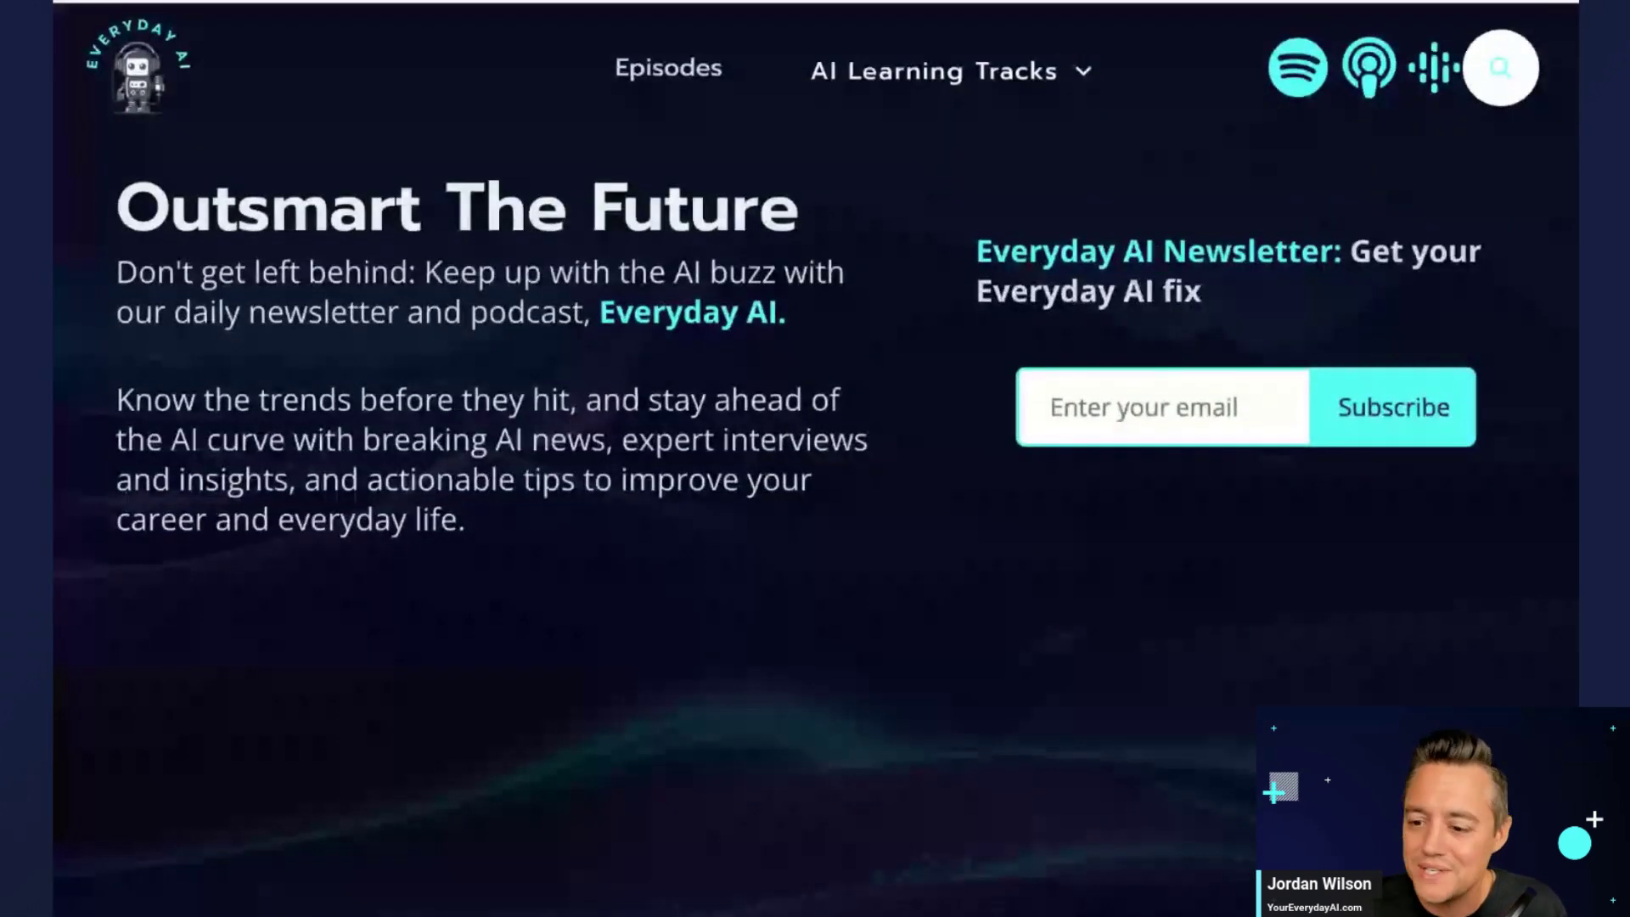